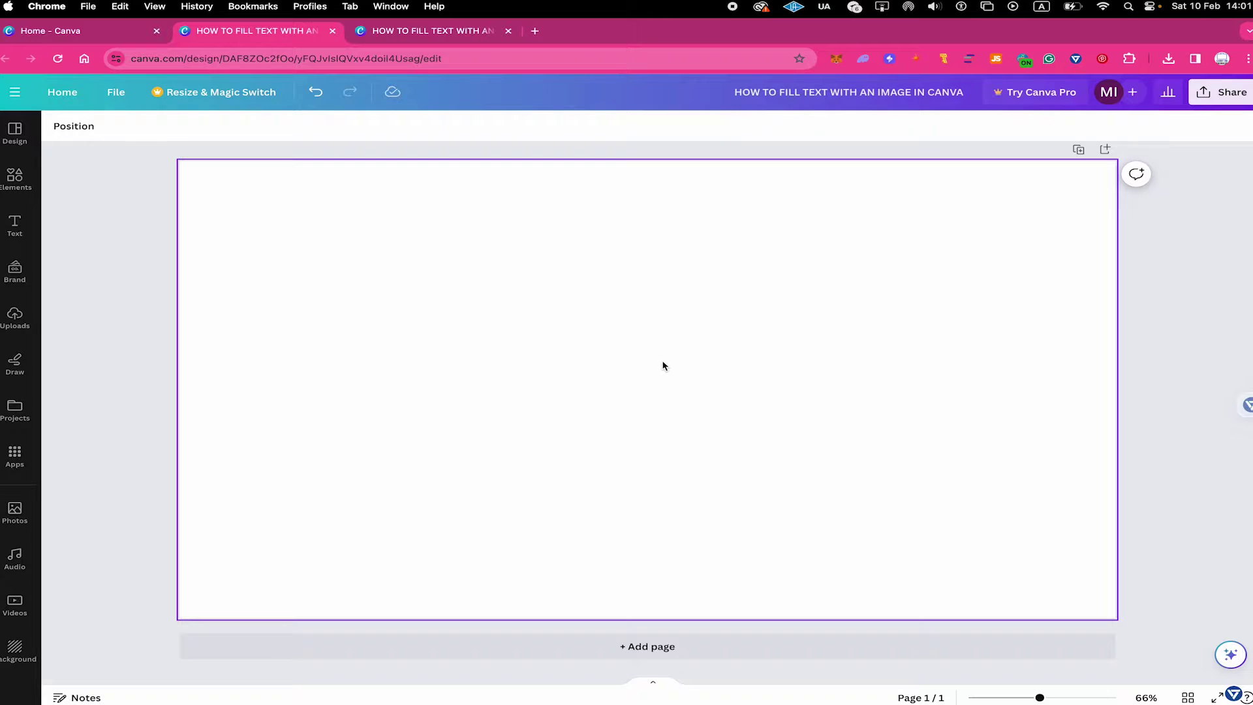
Step: View the Canva Pro free trial offer and close it
click(621, 357)
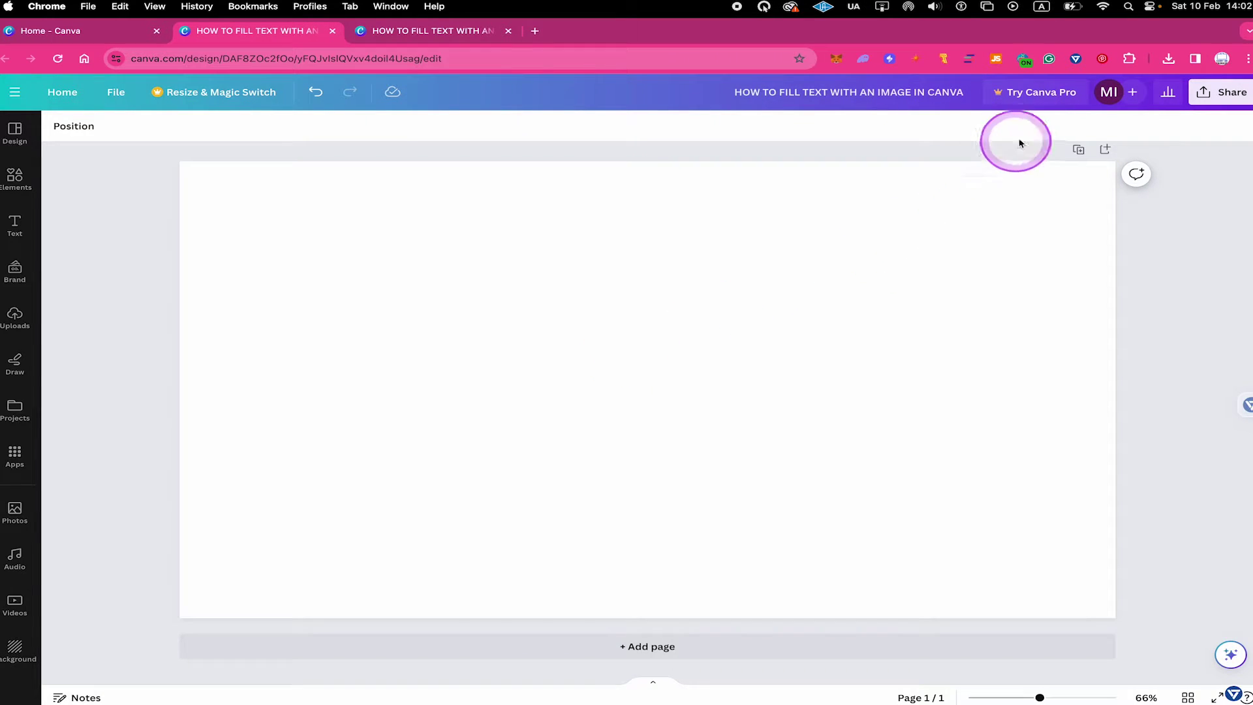
click(1052, 97)
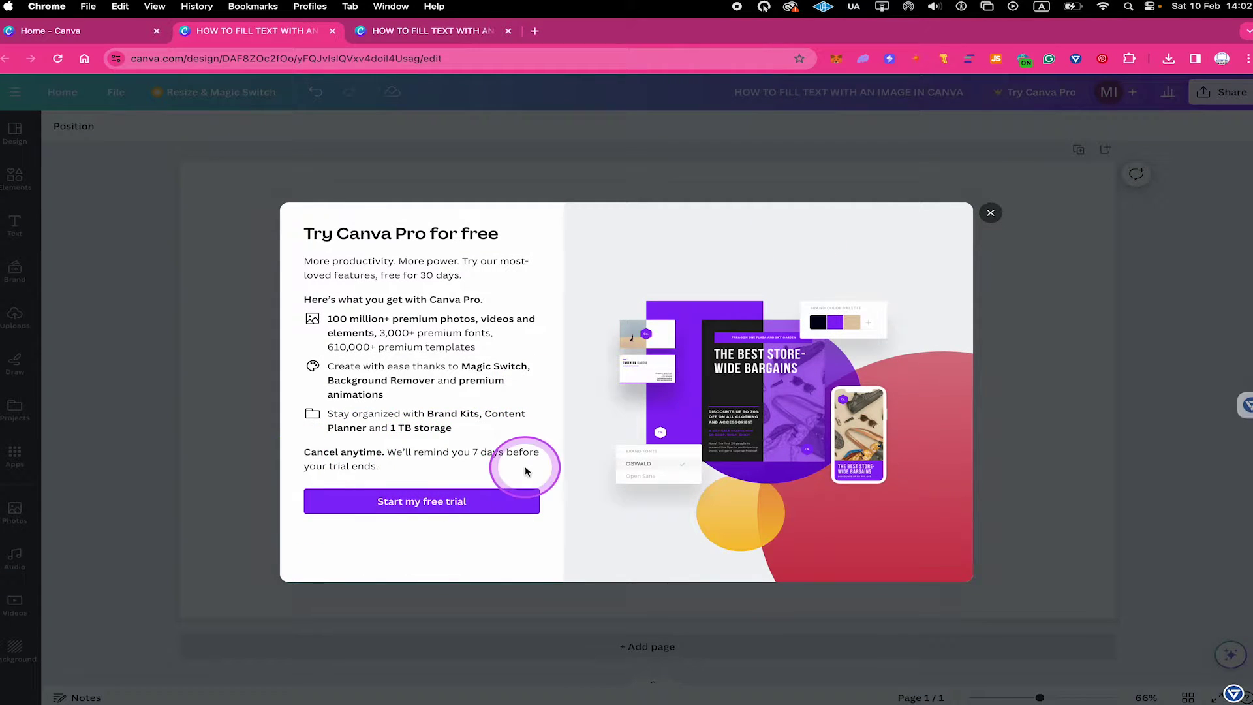
key(Escape)
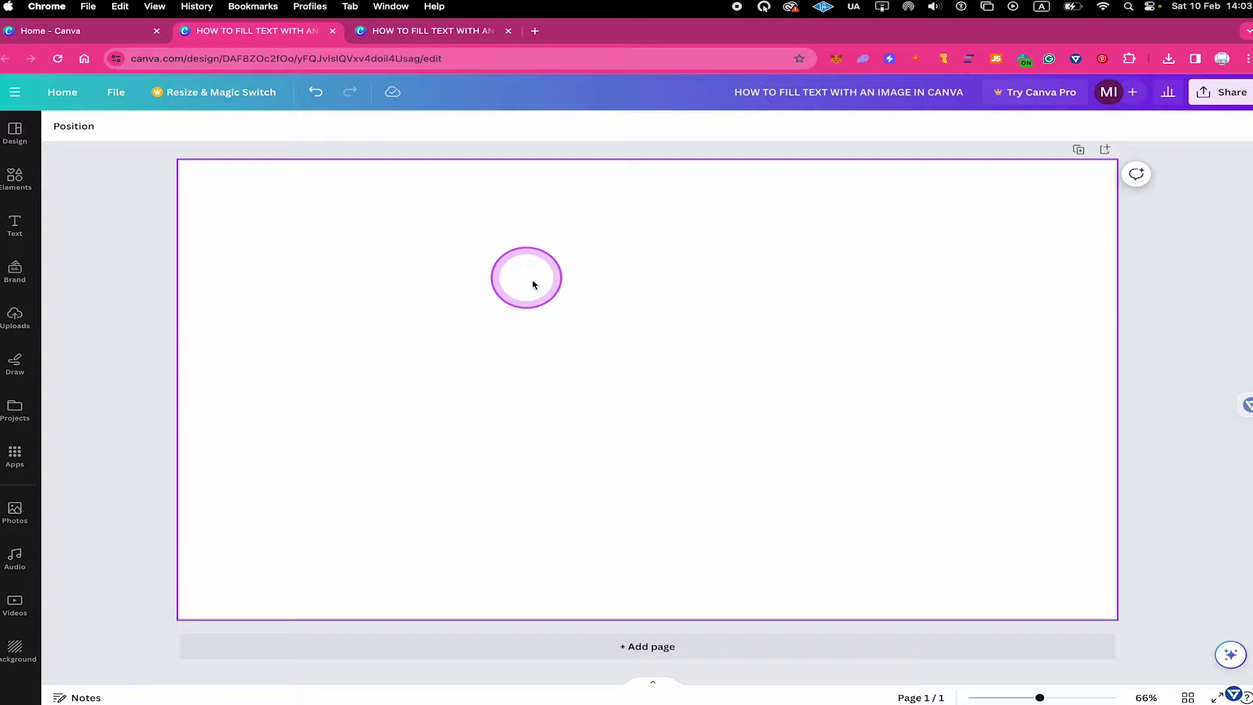
Step: Find "letter d frame" among the element frames and place the bold D at the left side of the page
click(13, 182)
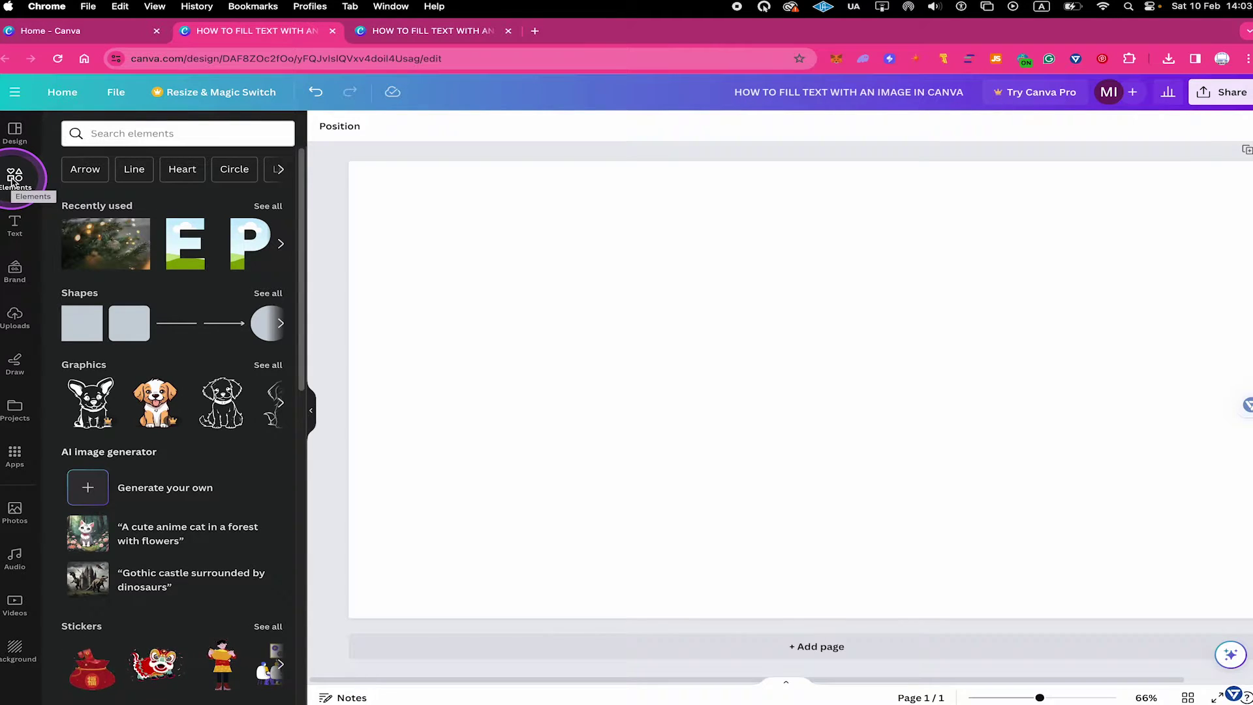
click(187, 139)
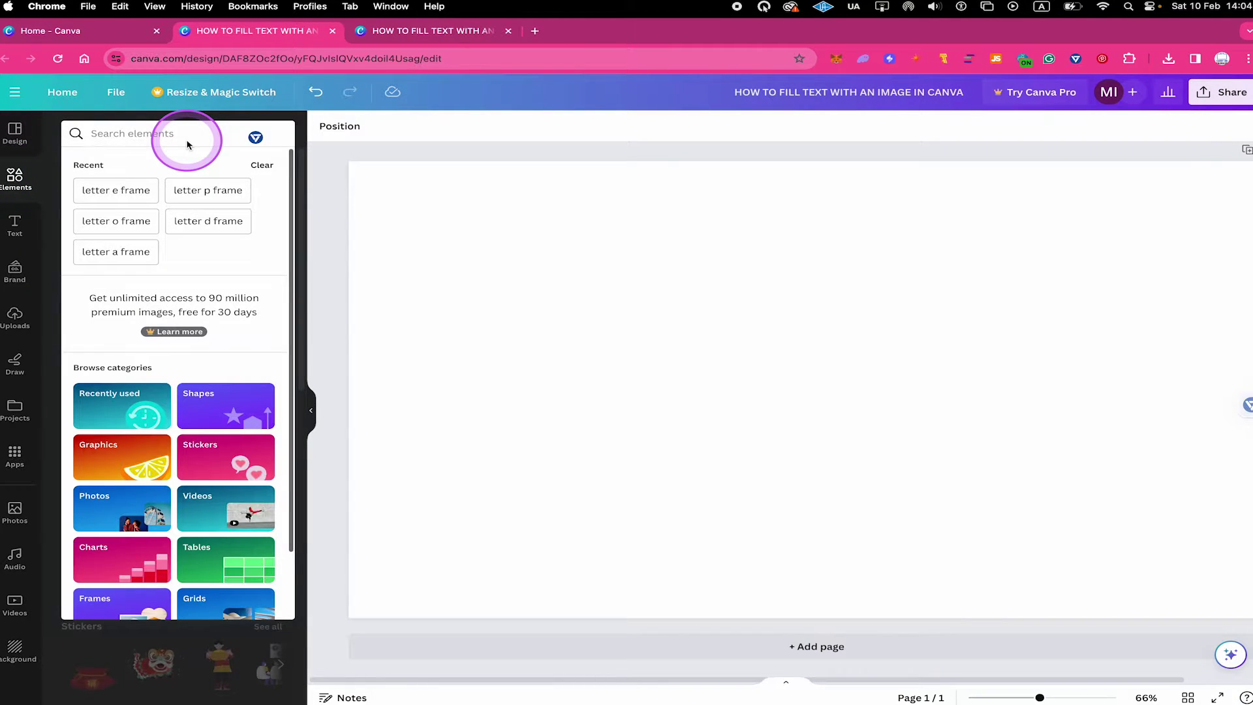
text(le)
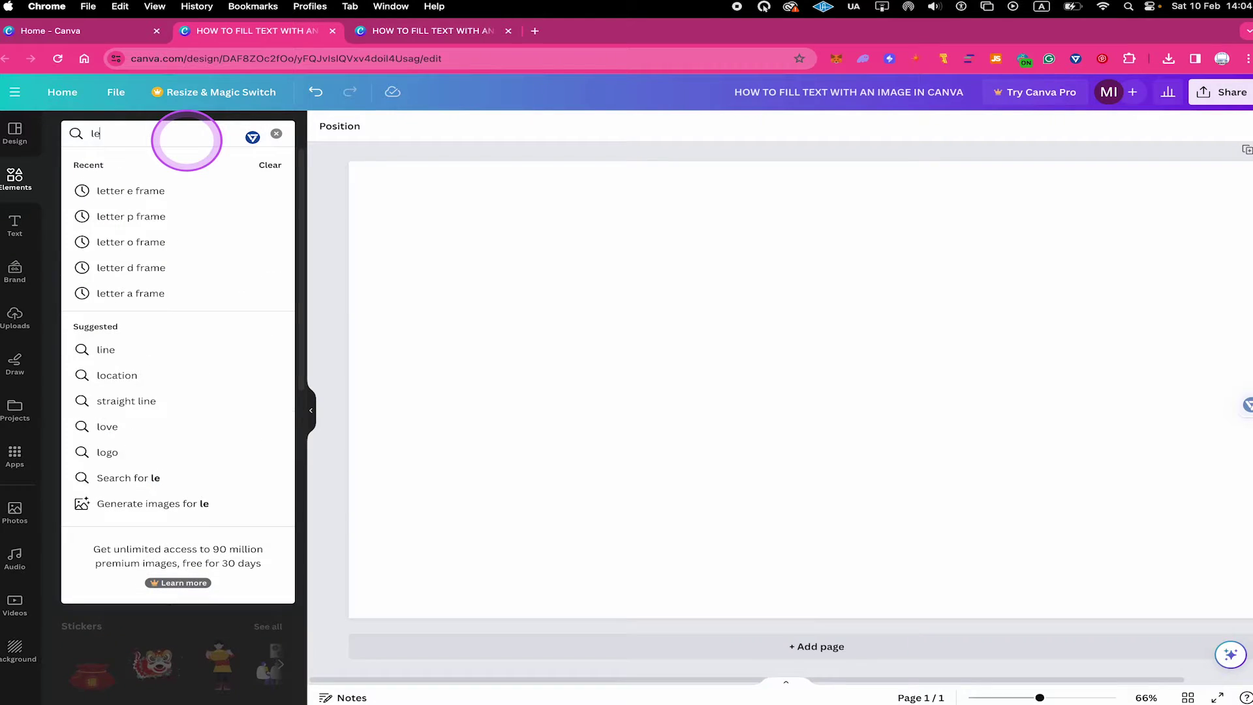
text(tter d frame)
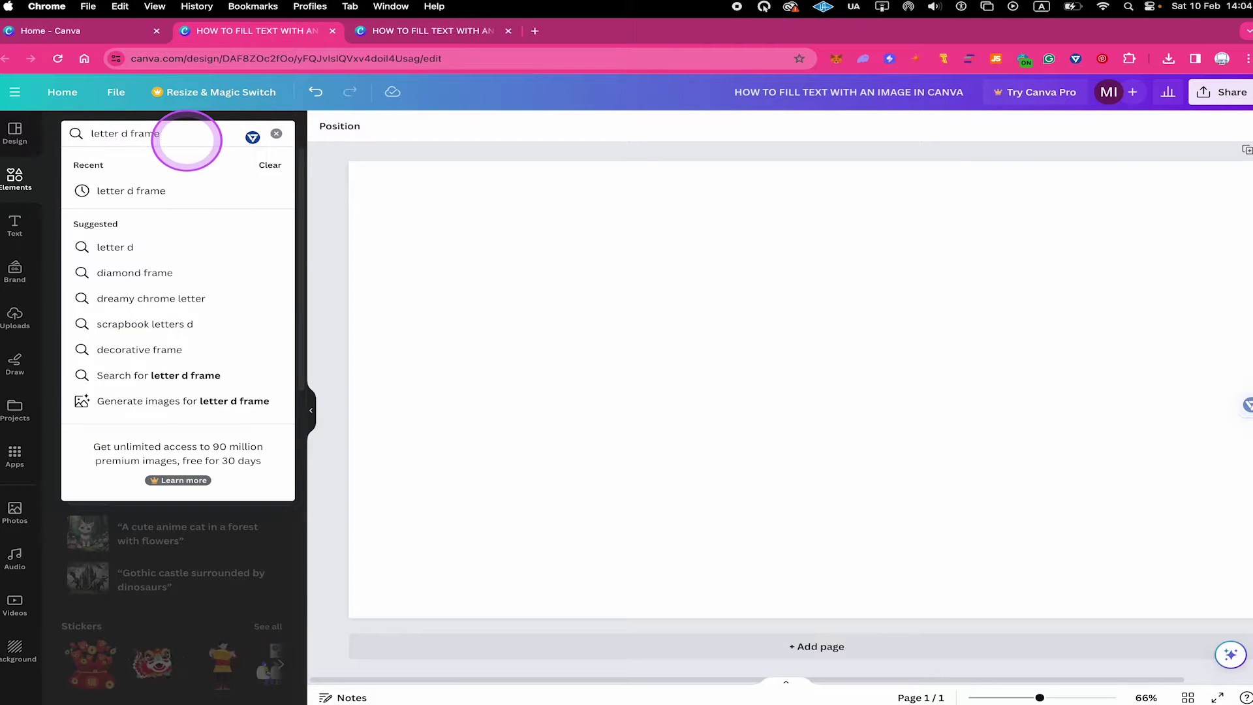
key(Return)
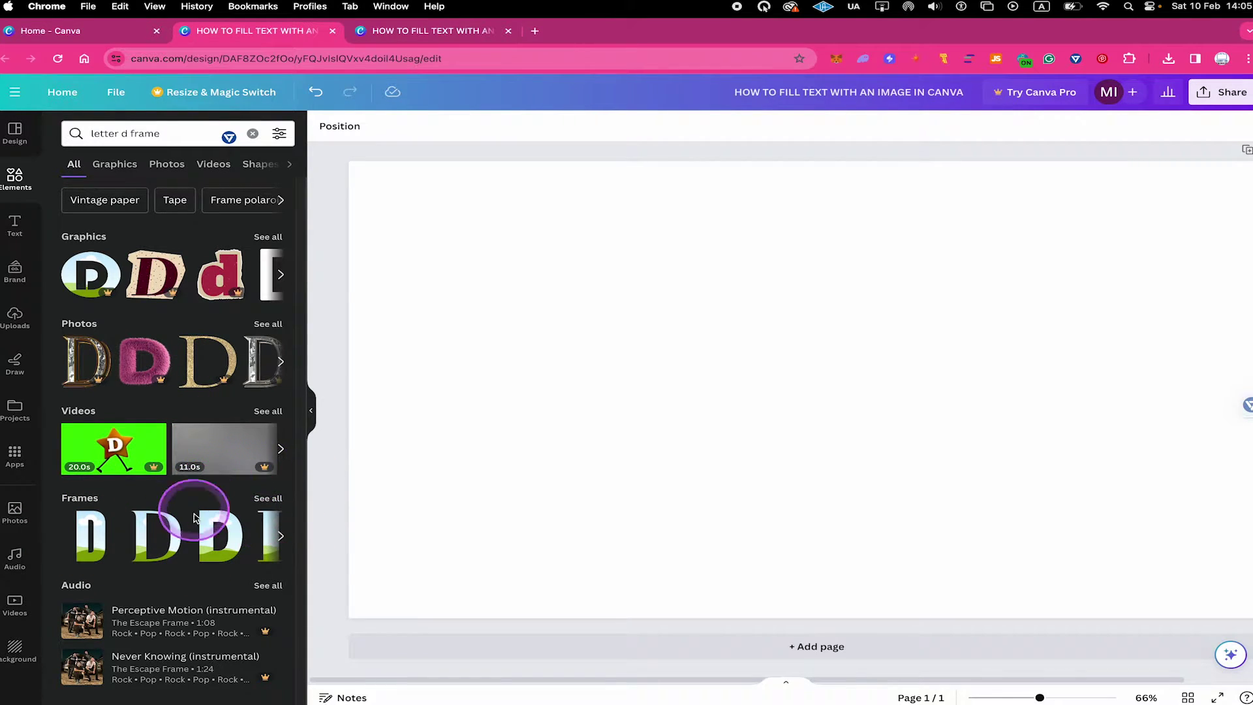
click(270, 499)
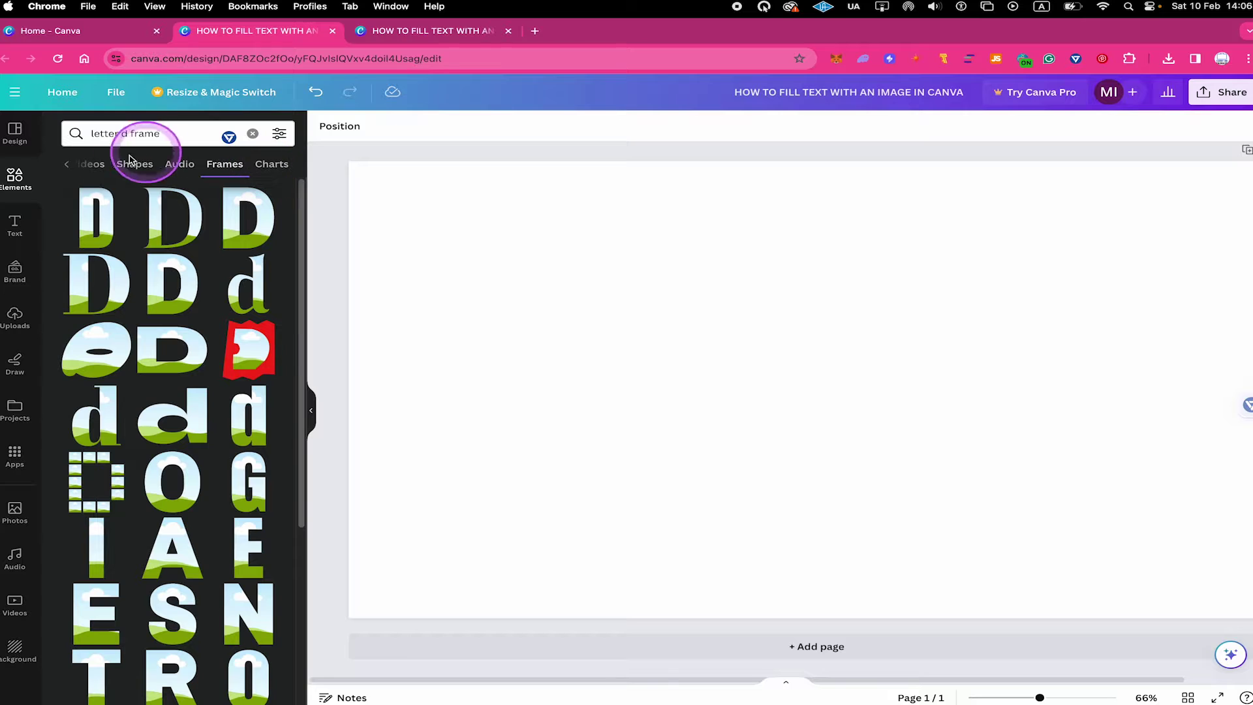
click(255, 200)
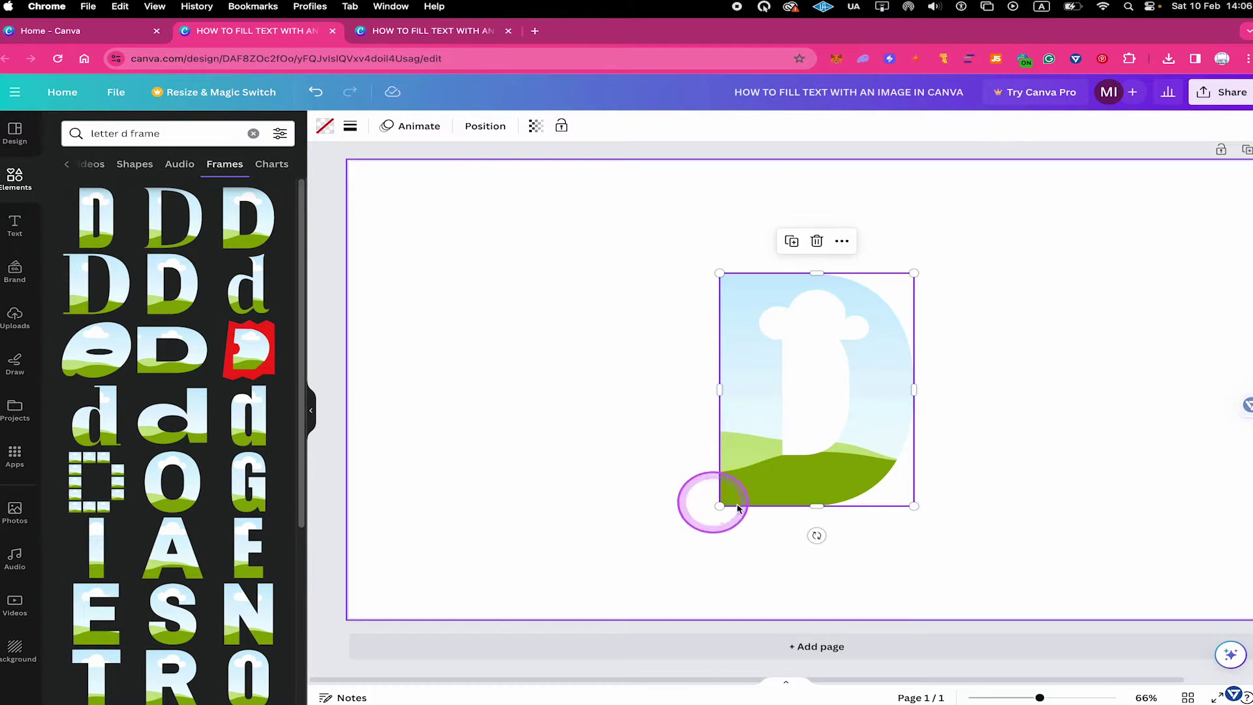
drag(783, 366, 449, 350)
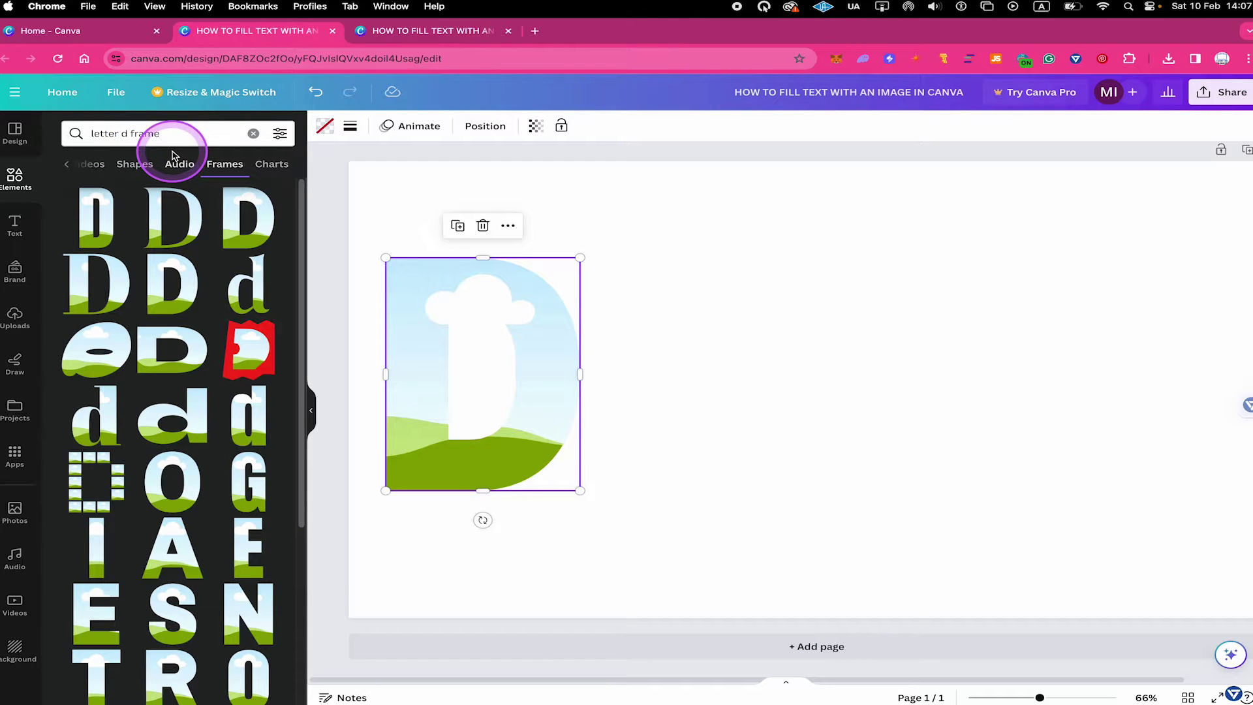
Step: Search the frames for "letter o frame" and add the matching bold O to the right of the D
click(128, 134)
key(BackSpace)
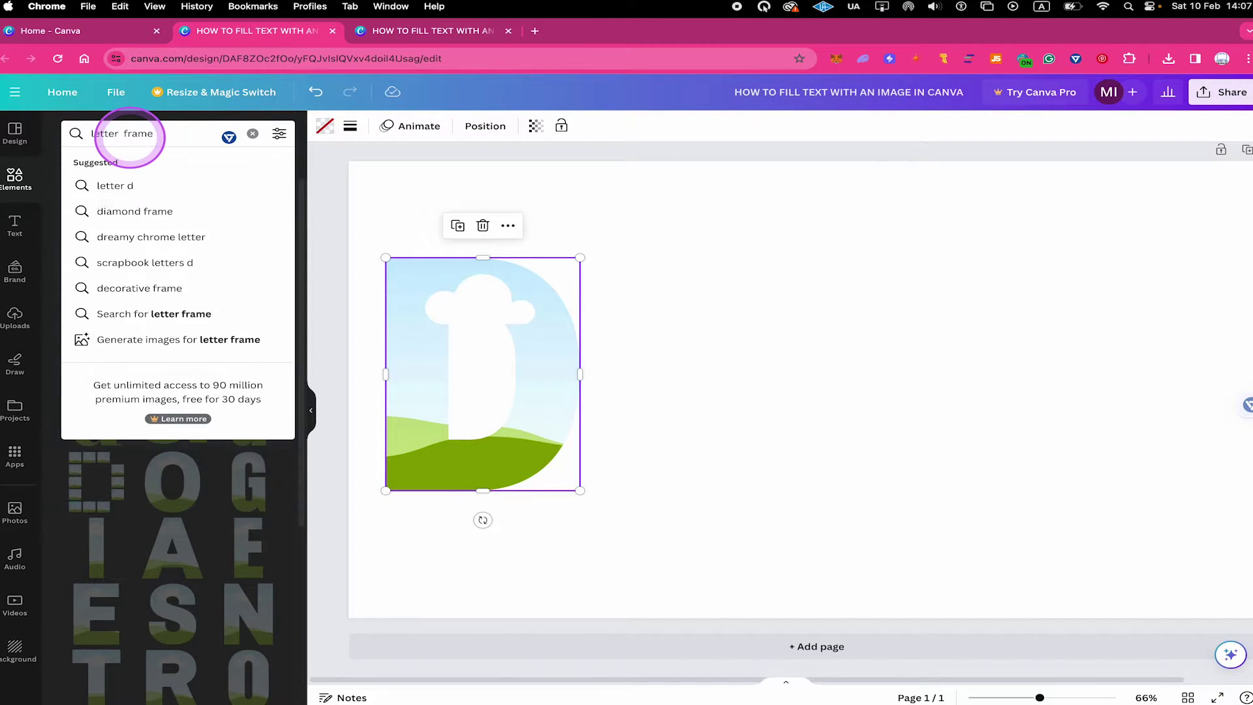
text(o)
key(Return)
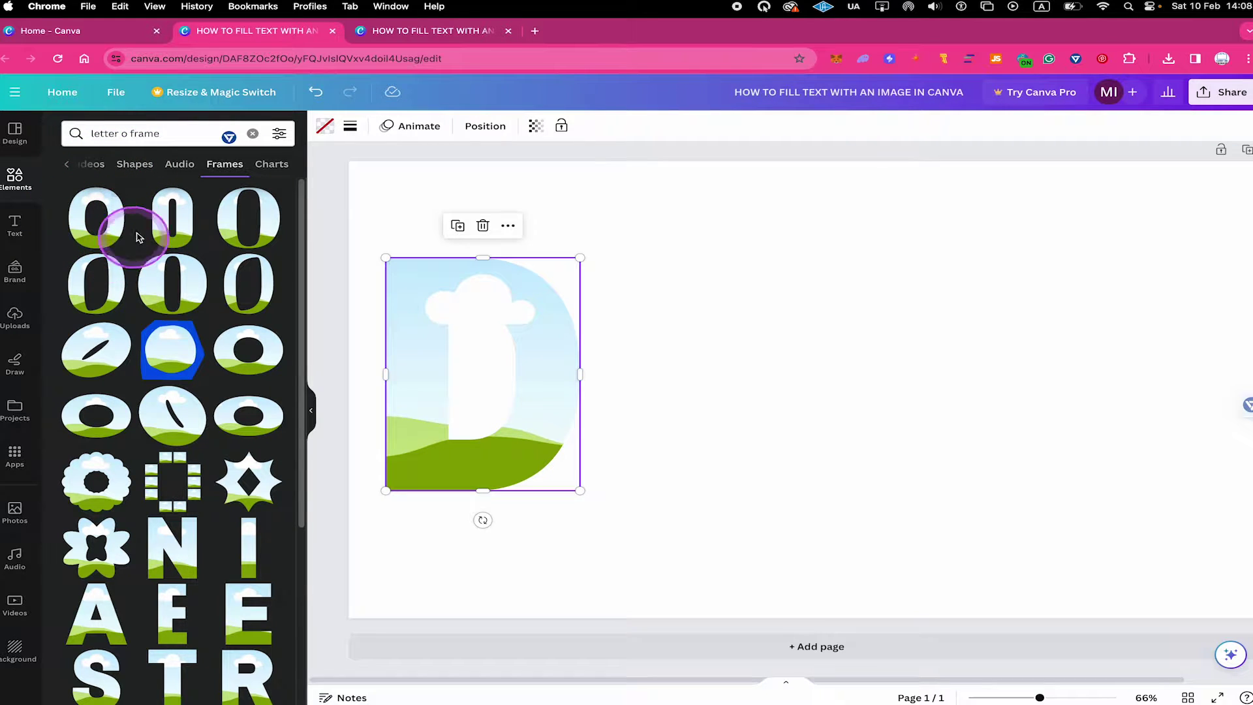
click(87, 208)
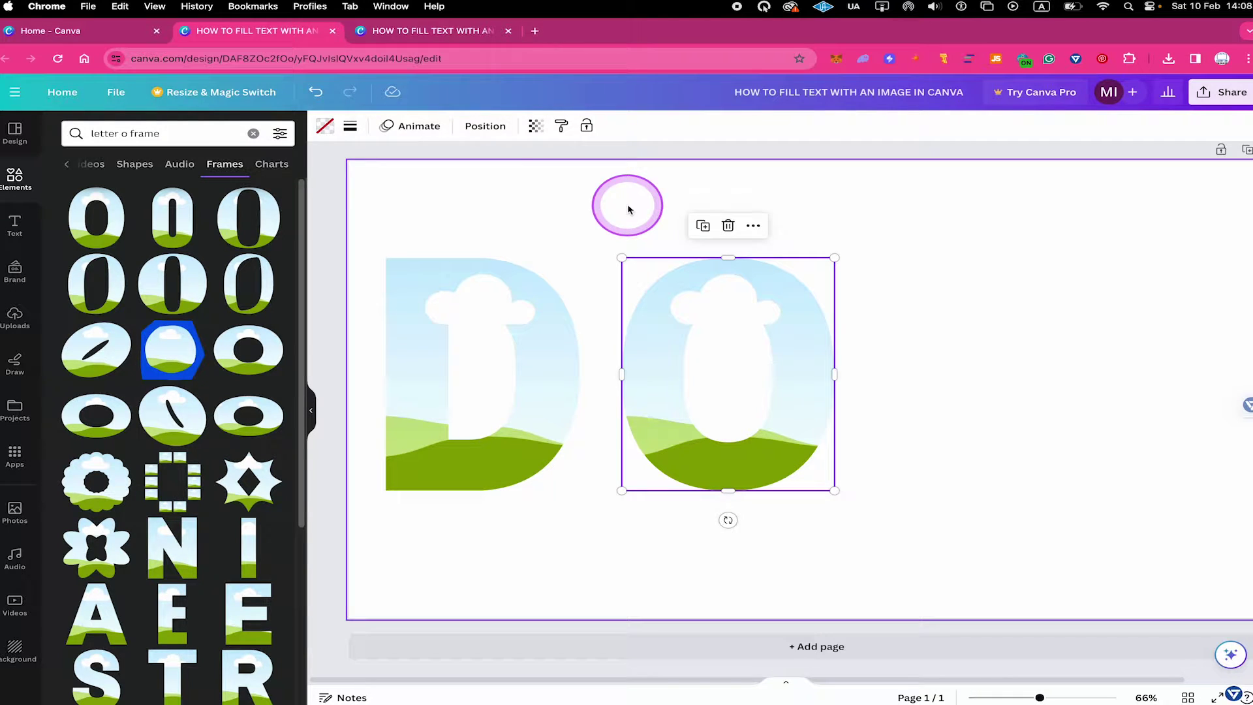
Step: Search the frames for "letter p frame" and add the matching bold P to the right of the O
click(134, 139)
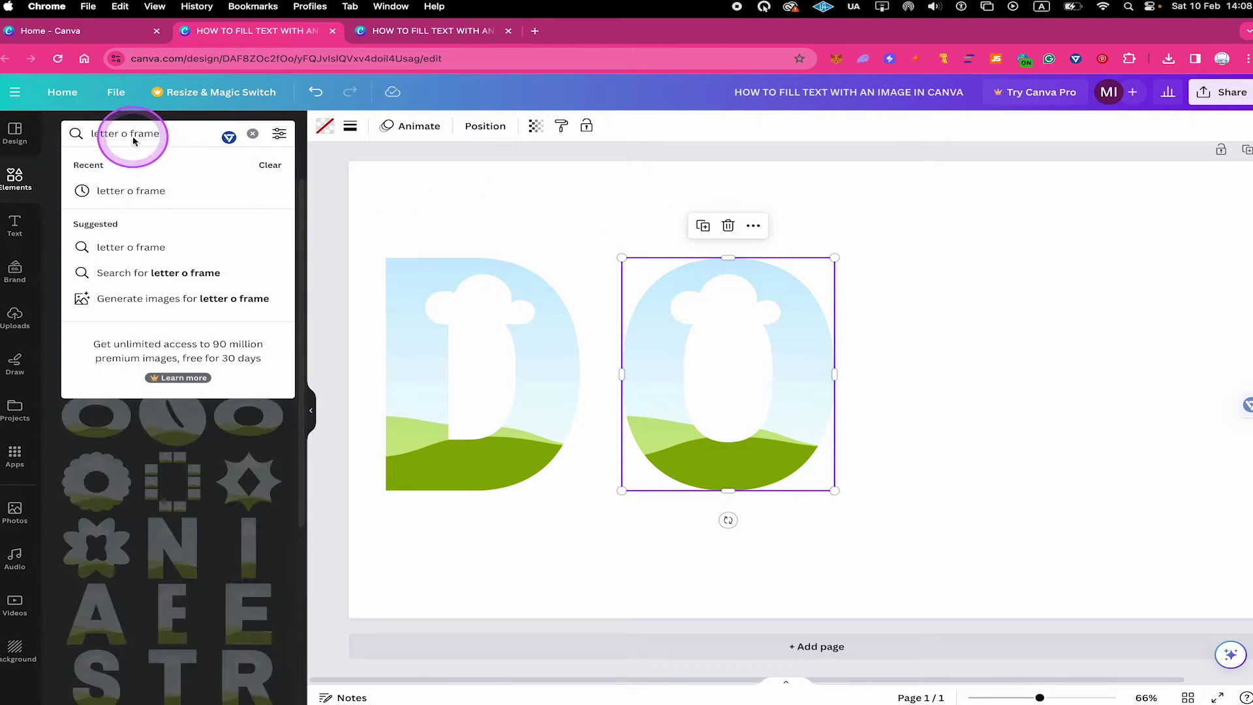
key(BackSpace)
text(p)
key(Return)
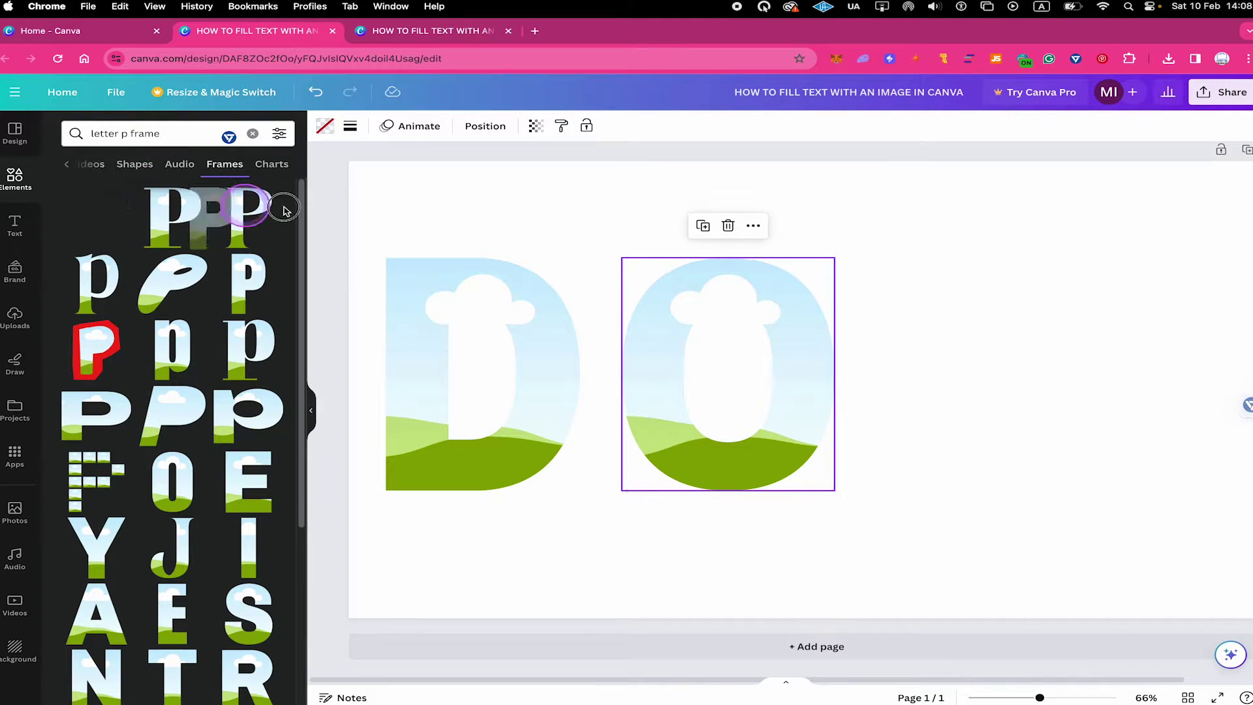
click(284, 209)
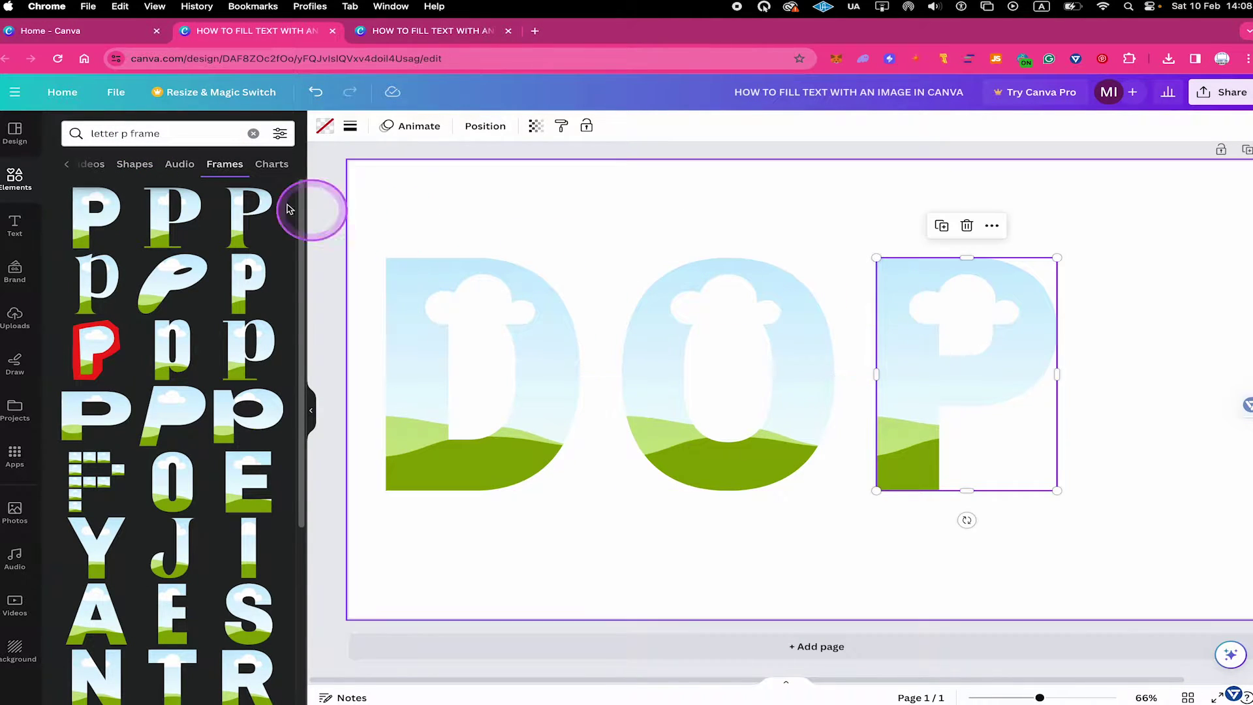
Step: Search for "letter e frame", add the matching bold E after the P, and space the letters of DOPE evenly in line
click(128, 135)
key(BackSpace)
text(e)
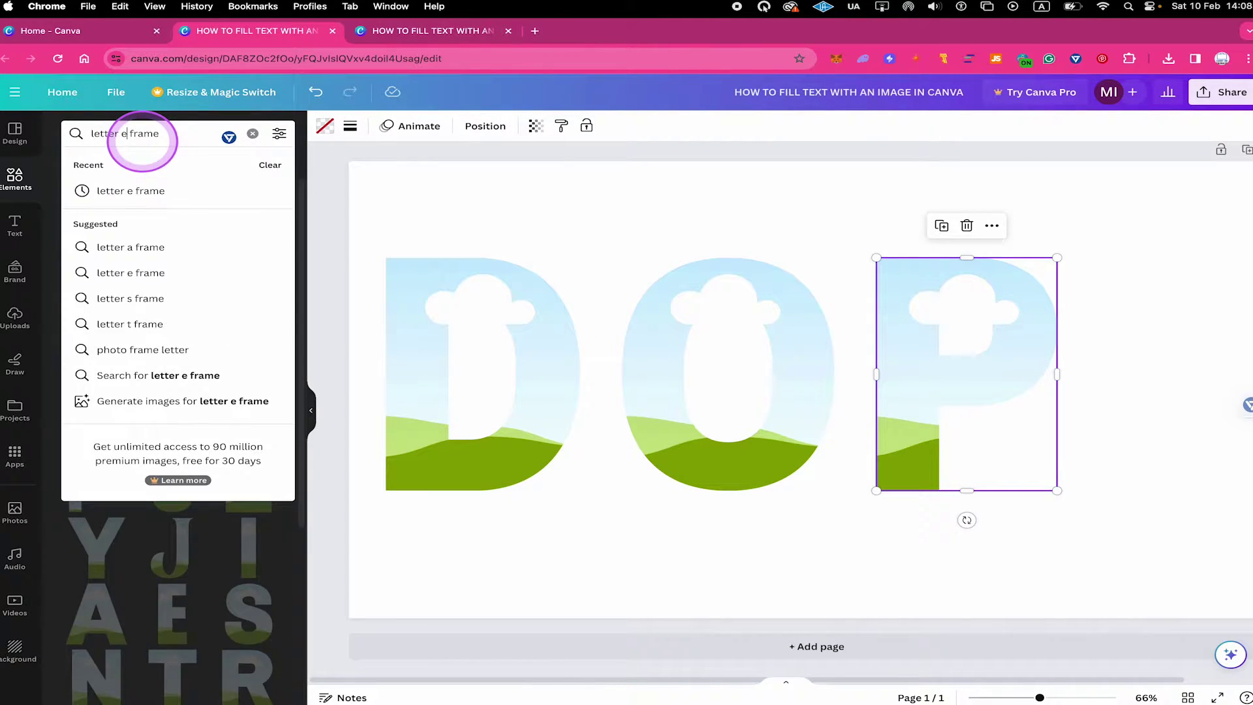
key(Return)
drag(107, 207, 1100, 293)
click(311, 409)
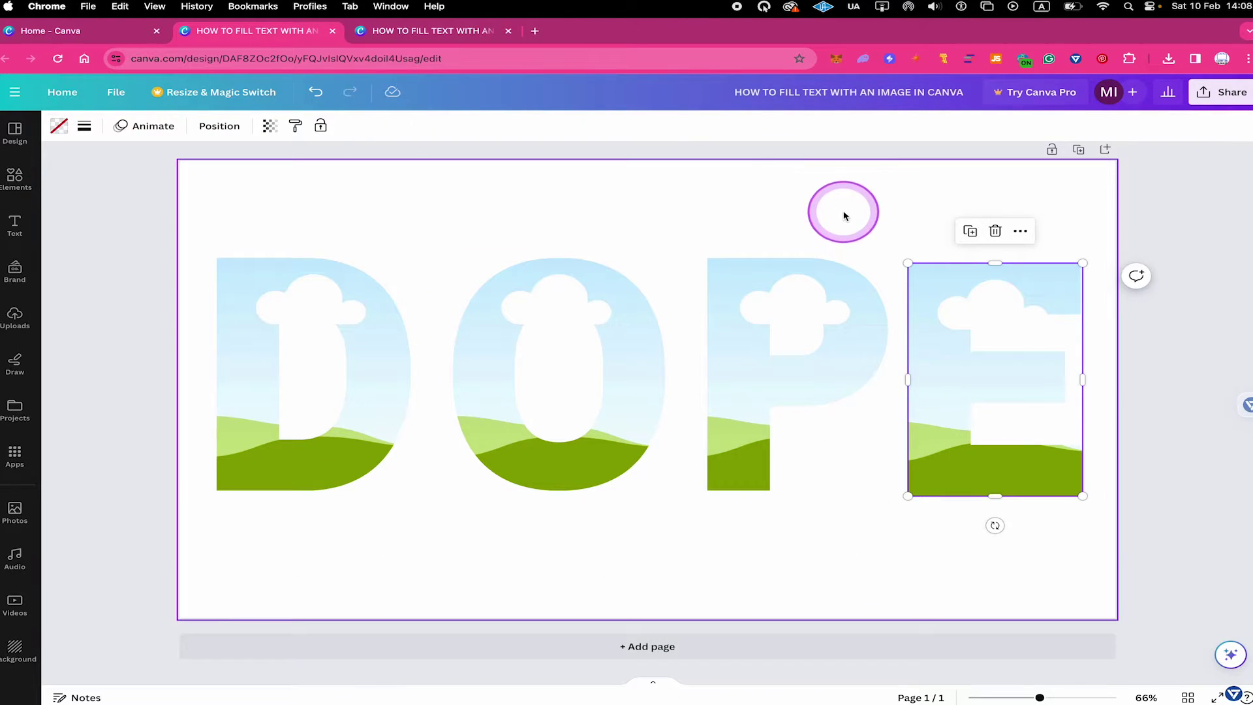
click(689, 581)
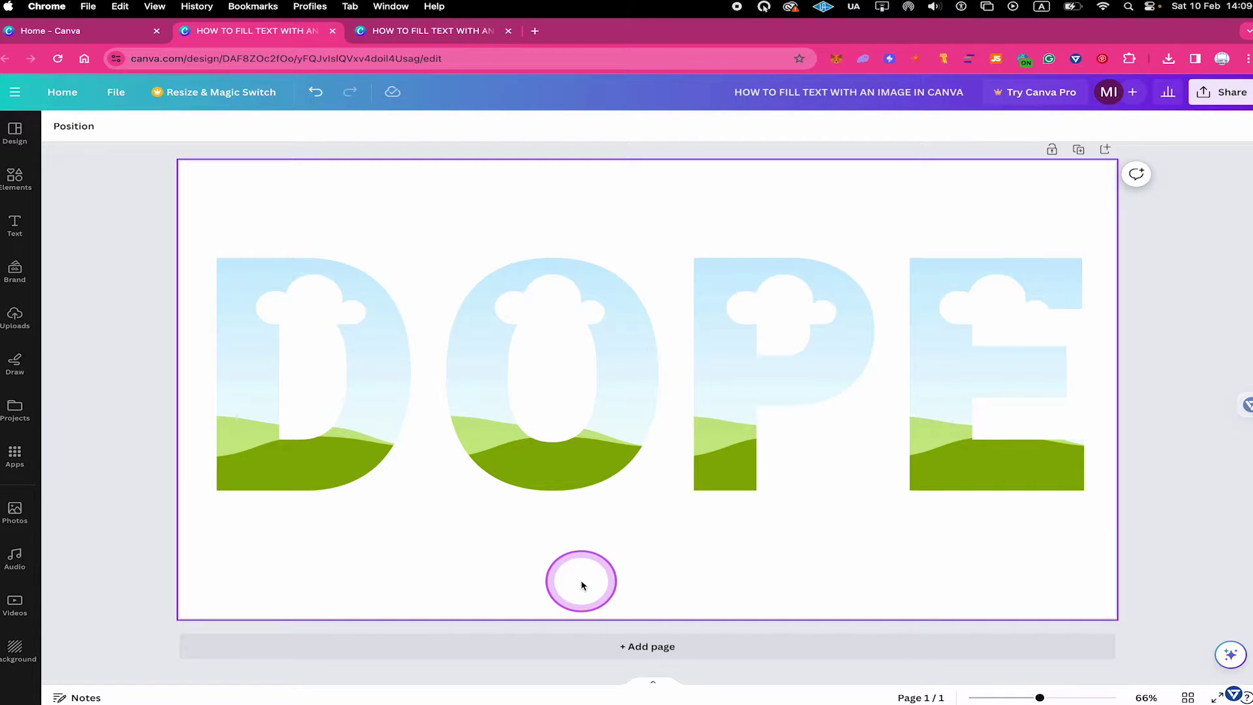
Step: Search the photos for "forest" and fill the D frame with the free misty conifer forest photo
click(14, 511)
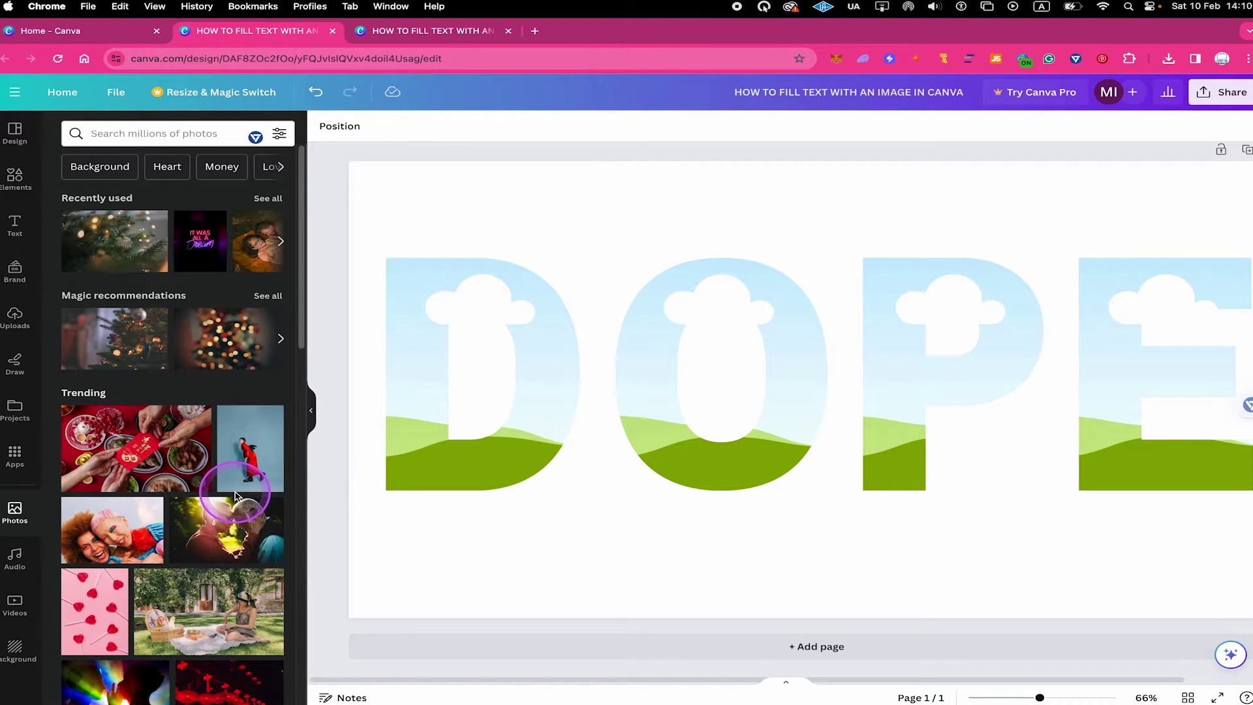
click(201, 144)
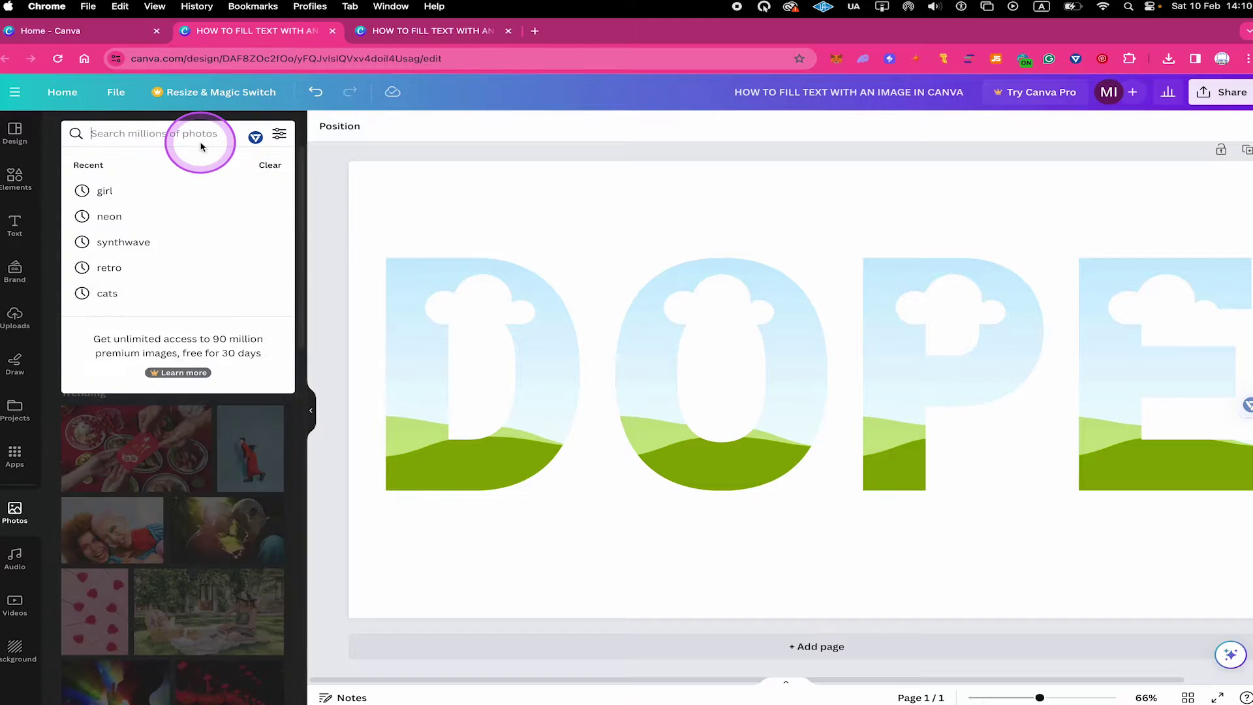
text(forest)
key(Return)
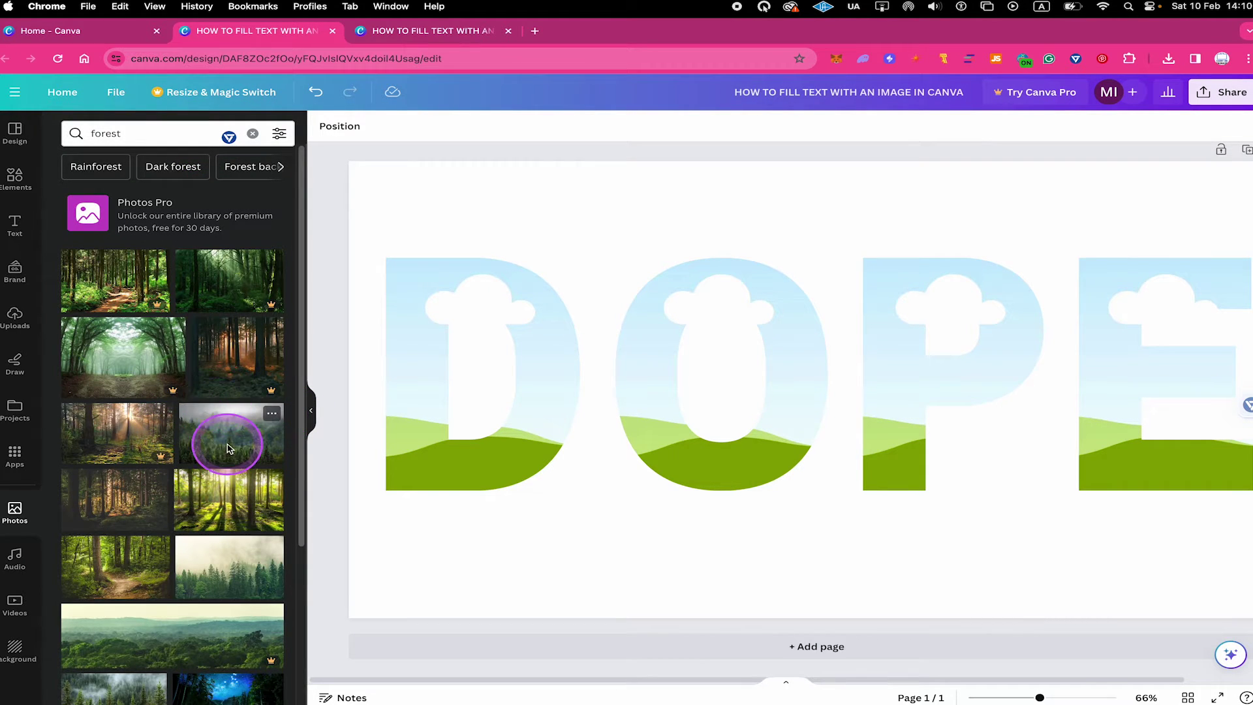
click(228, 443)
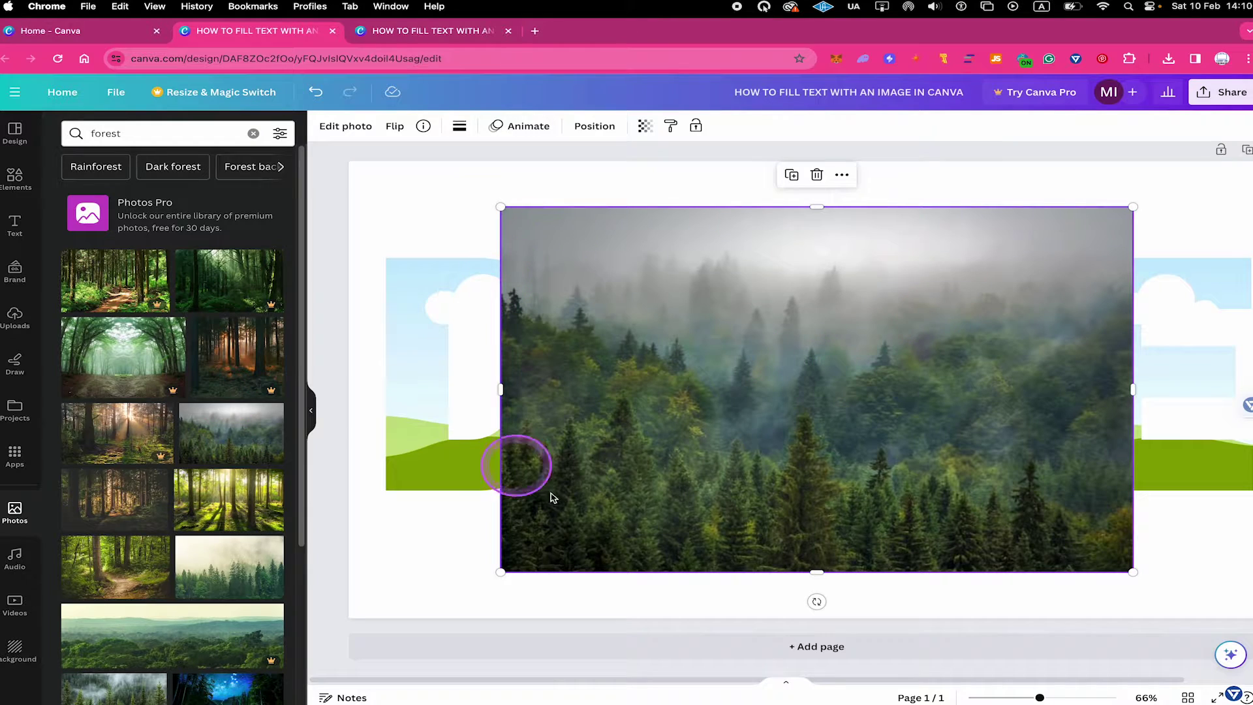
click(313, 411)
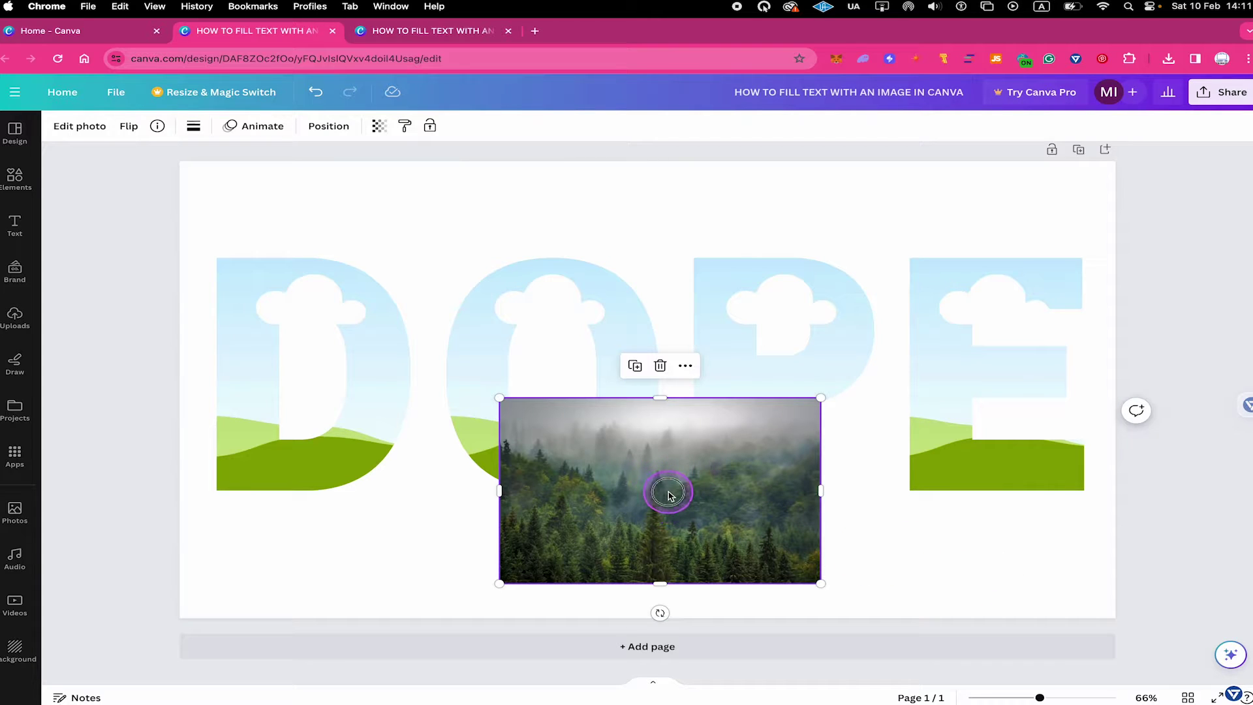
drag(667, 489, 413, 425)
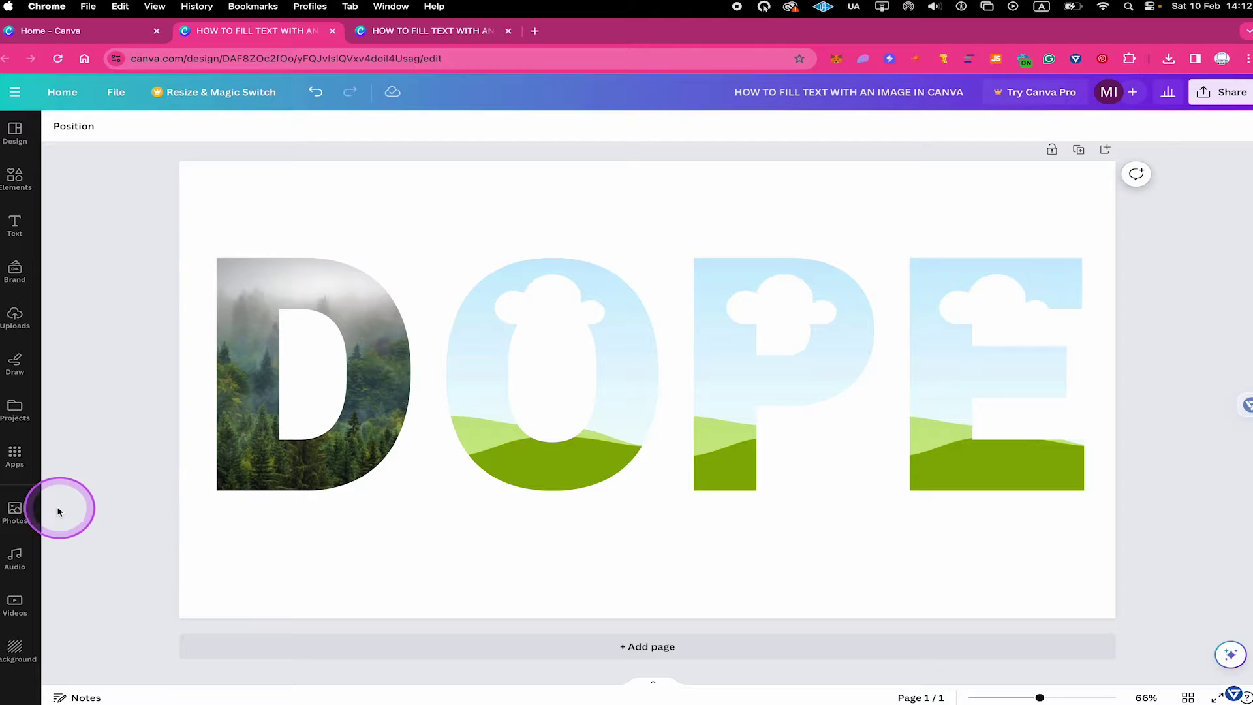
Step: Add the same misty forest photo to the page again and shrink it to about half its width
click(15, 511)
click(589, 549)
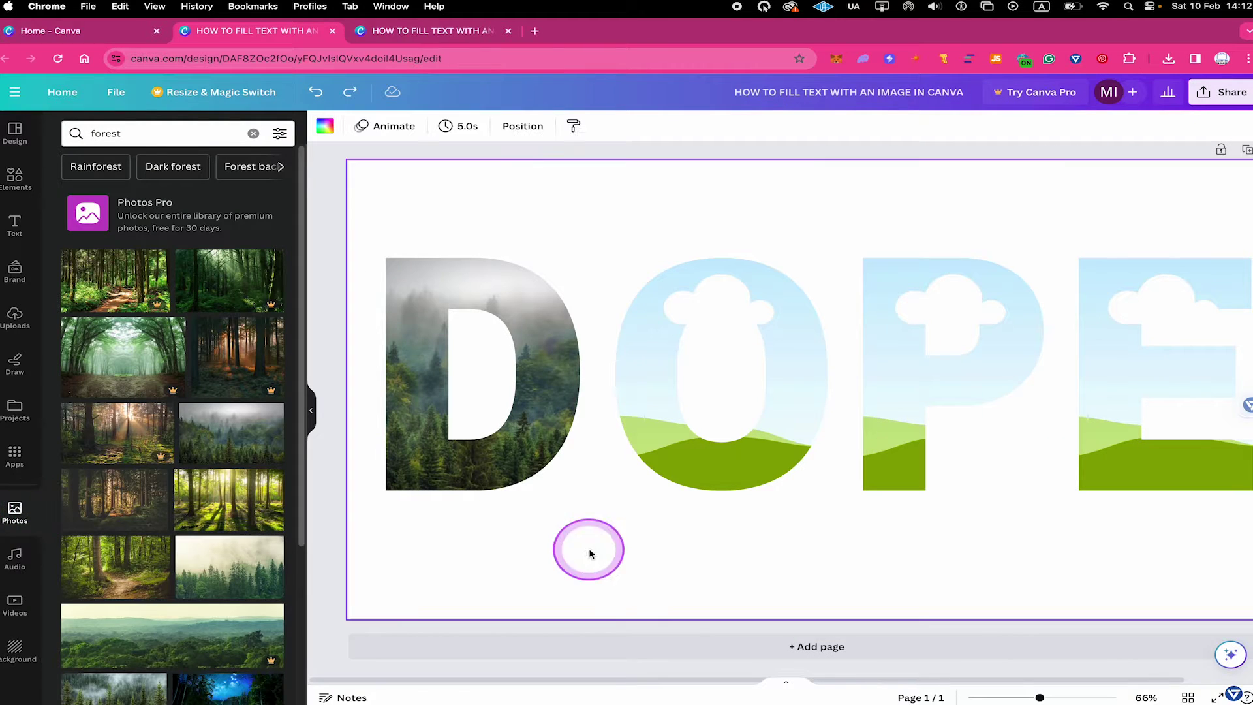
click(240, 435)
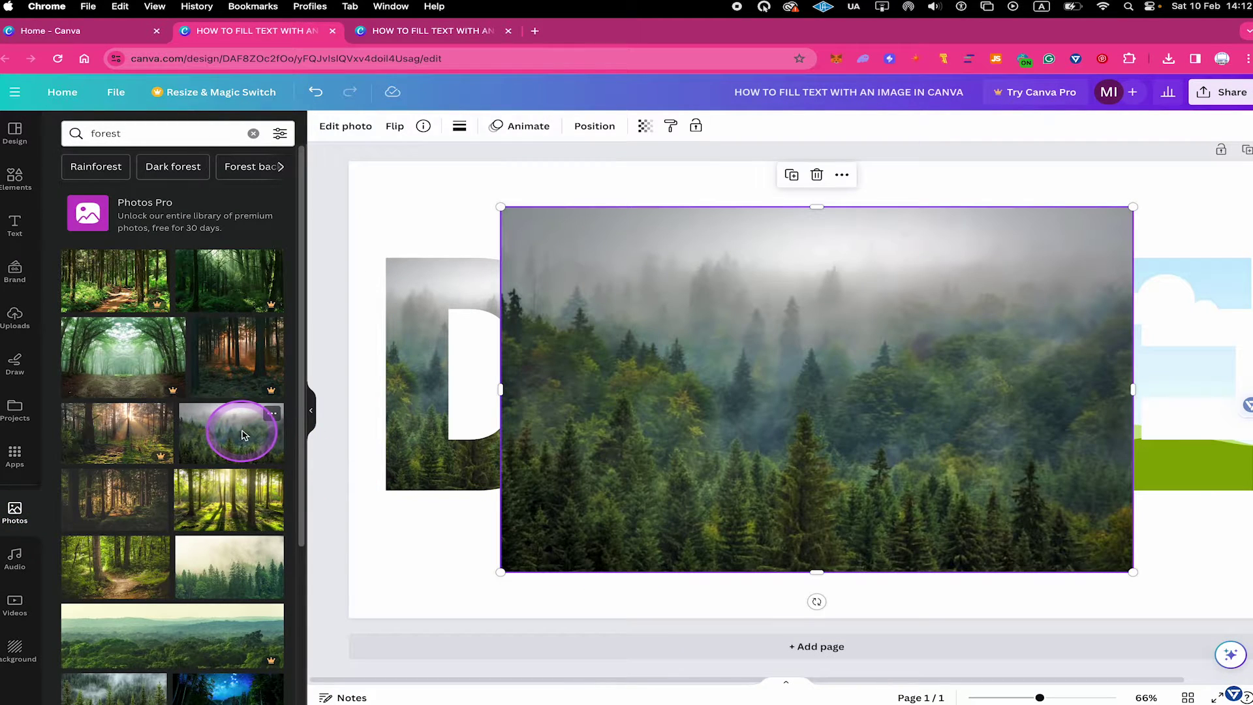
click(311, 409)
drag(964, 209, 639, 394)
drag(395, 490, 478, 390)
click(553, 528)
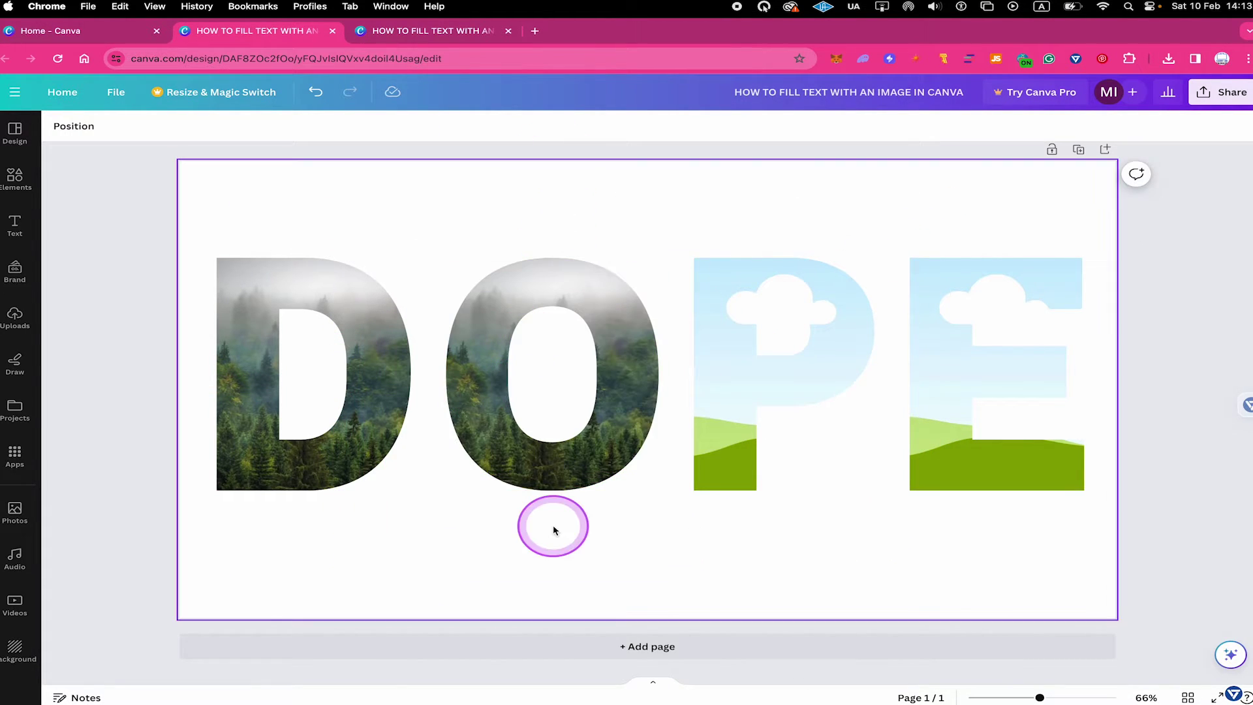
key(super+z)
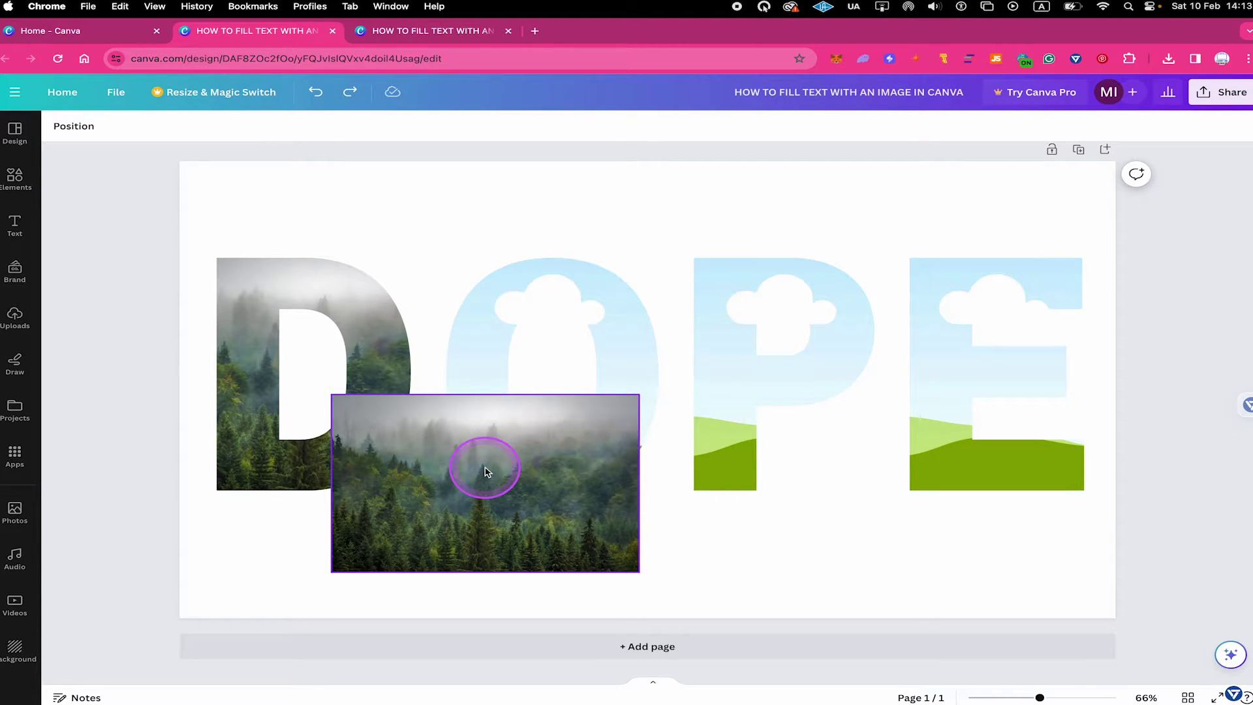
Step: Duplicate the reduced forest photo twice so there is one each for the O, P and E frames
click(92, 504)
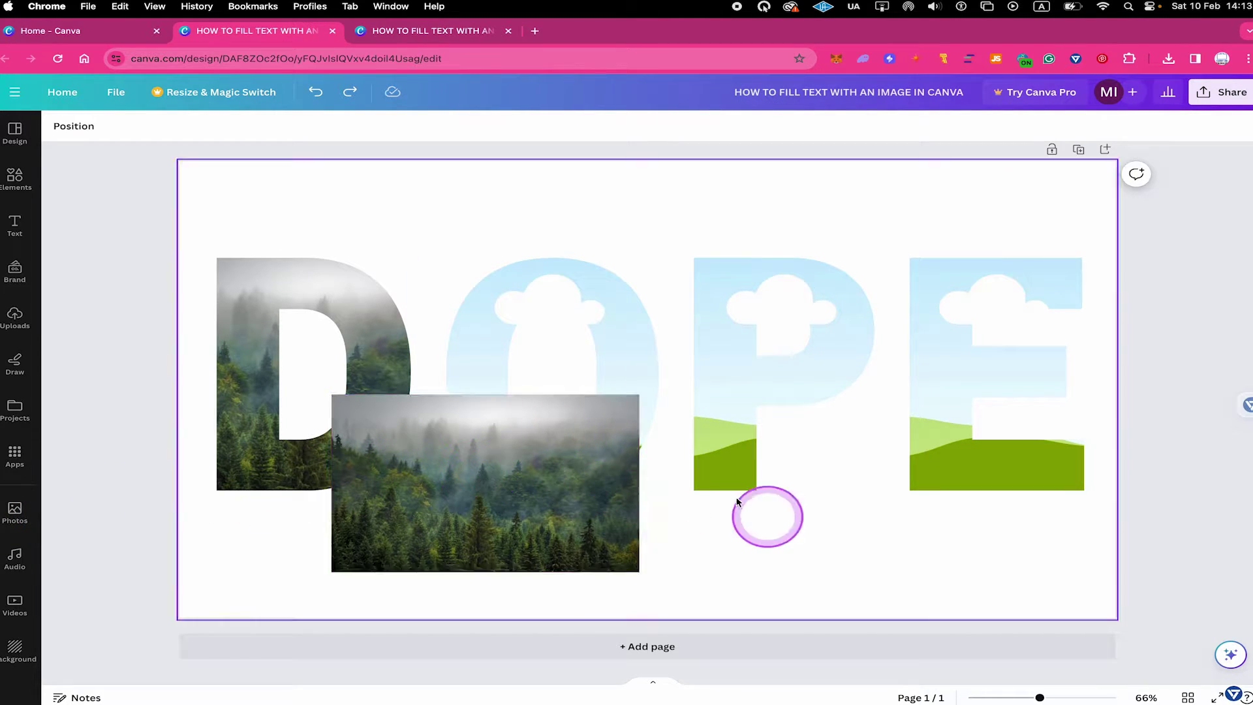
click(460, 455)
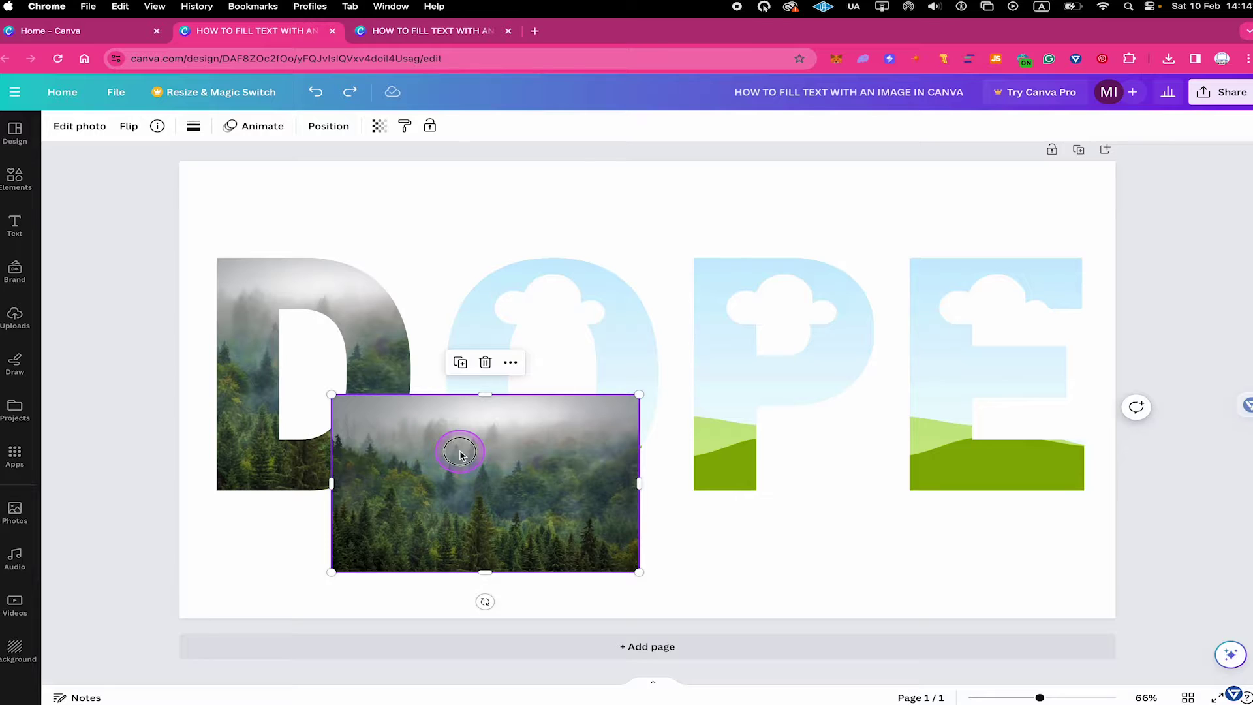
drag(462, 451, 808, 454)
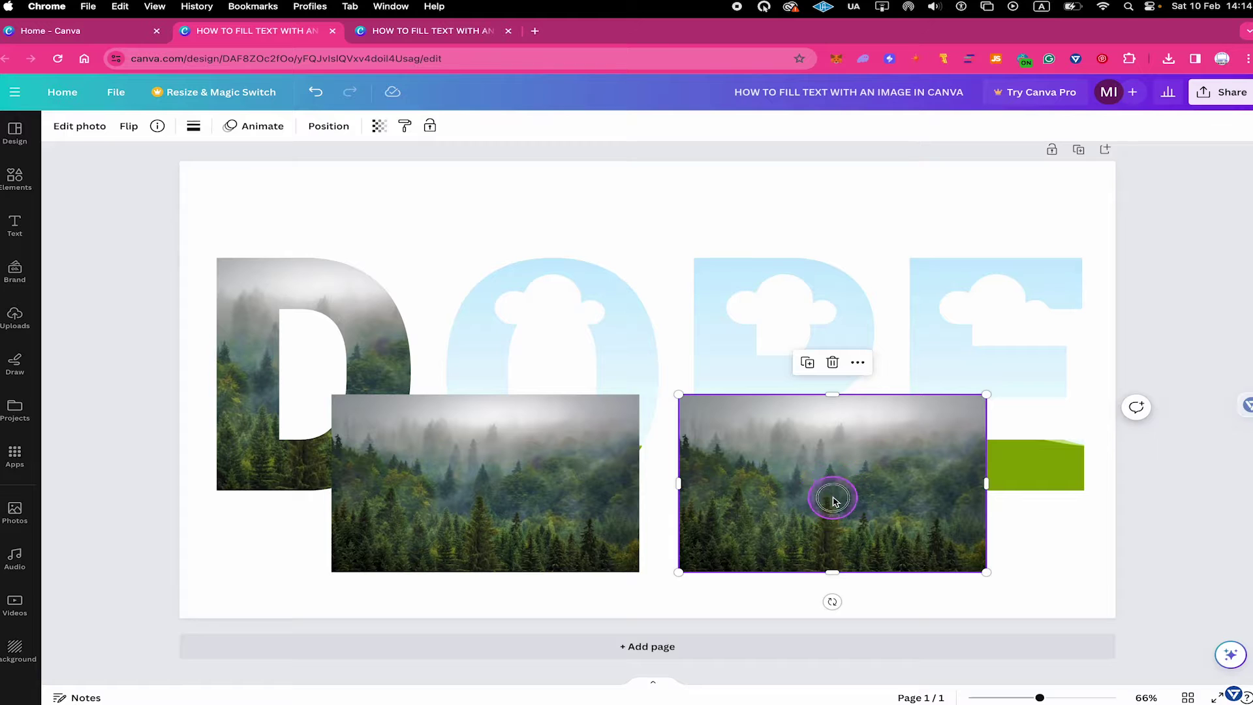
drag(831, 500, 632, 275)
Step: Fill the O, P and E frames with the three forest photo copies
drag(656, 194, 604, 297)
drag(507, 476, 748, 331)
click(791, 539)
drag(789, 532, 949, 418)
click(604, 171)
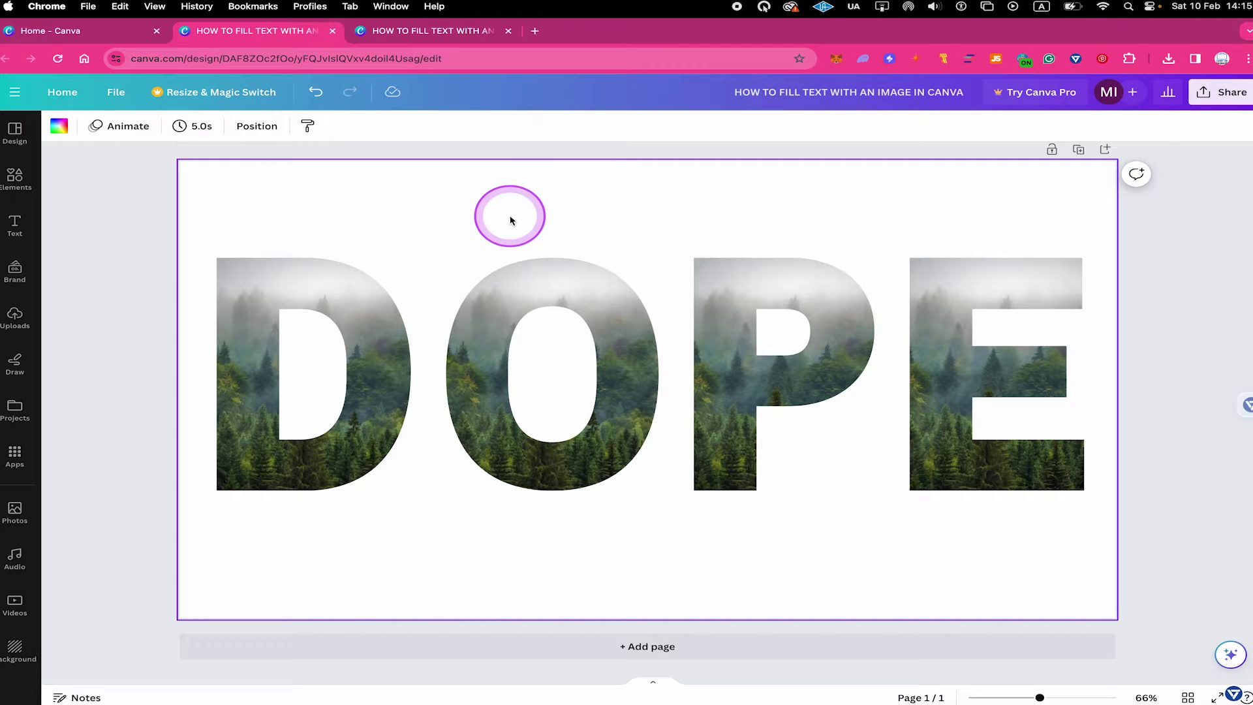
Step: Reposition the forest photo inside the D frame so its left edge lines up with the letter's left edge
click(276, 294)
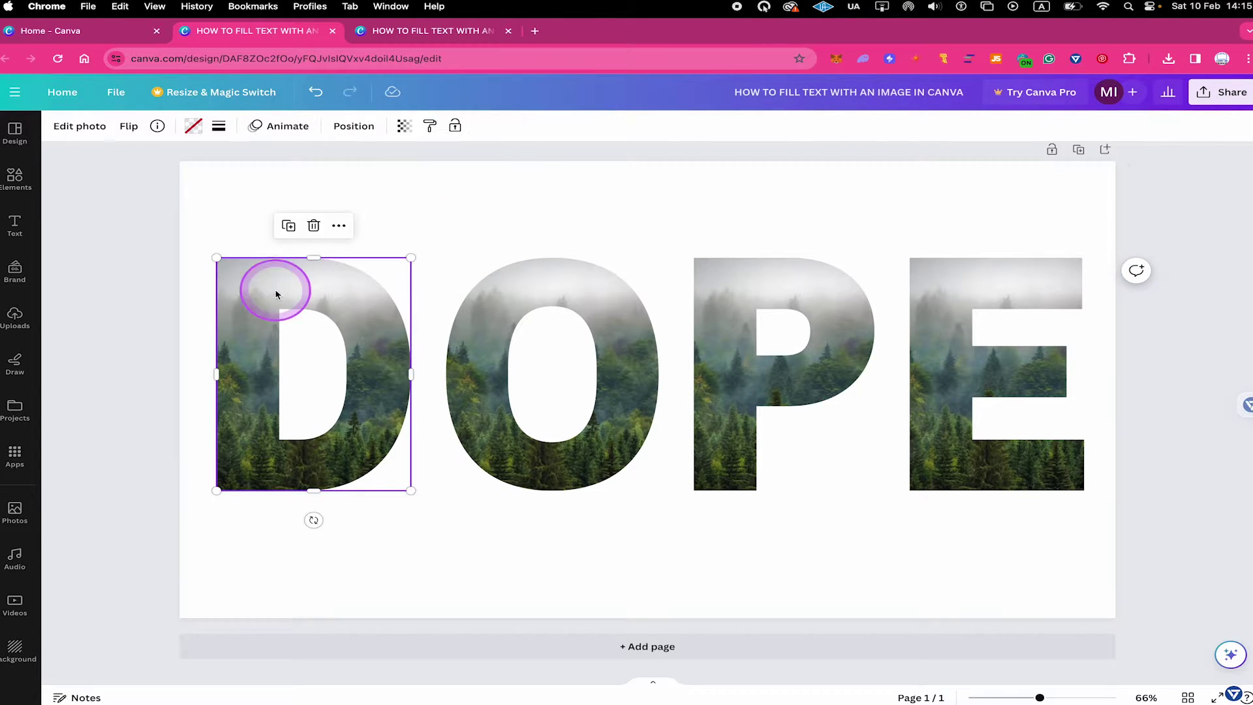
double_click(276, 295)
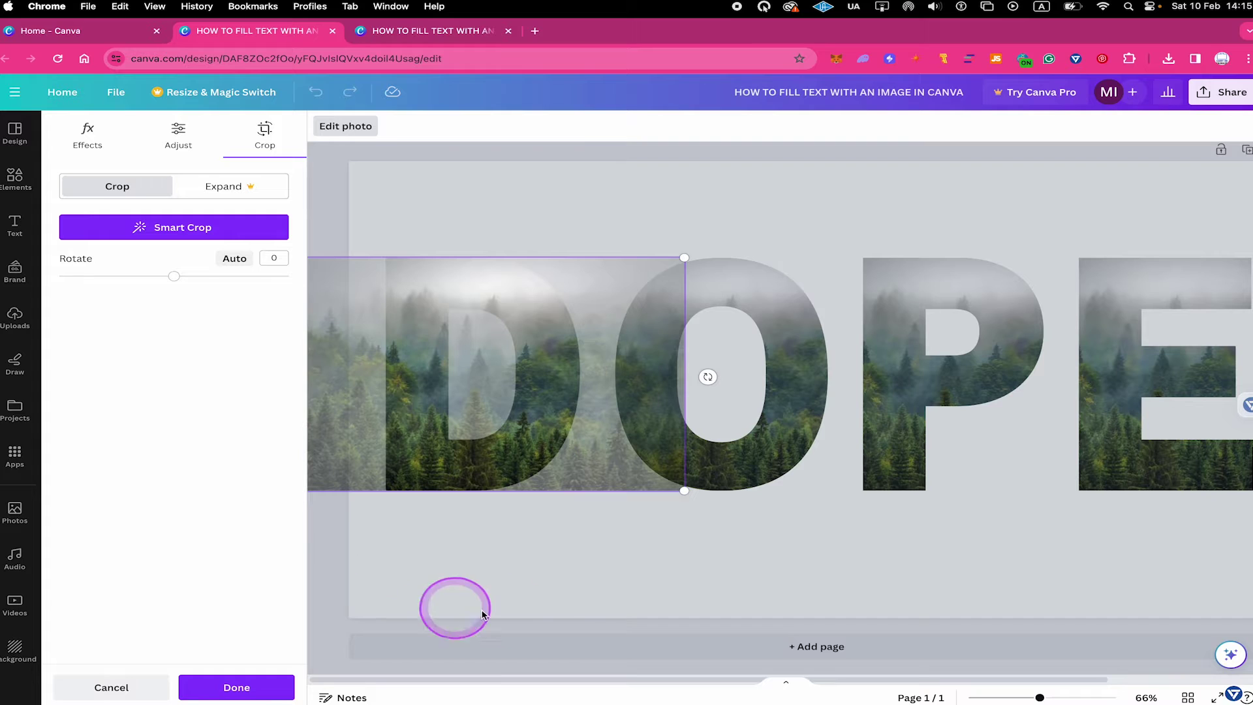
click(399, 309)
drag(399, 310, 523, 308)
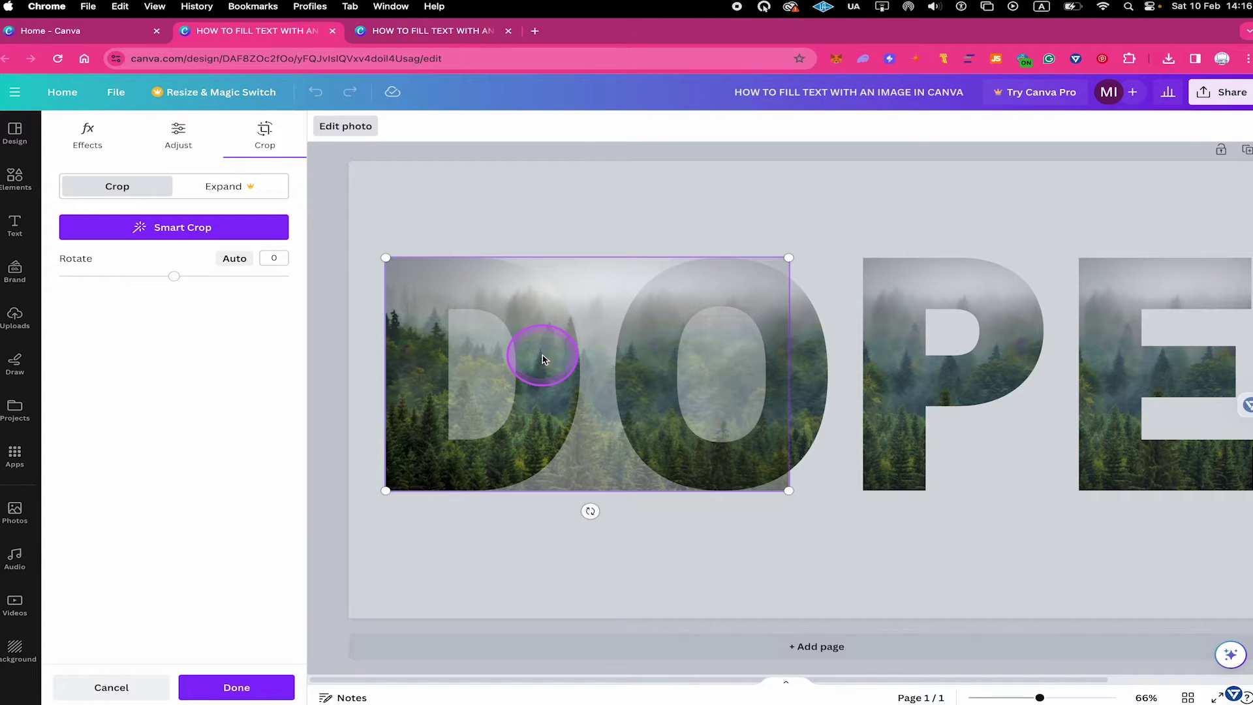
click(492, 591)
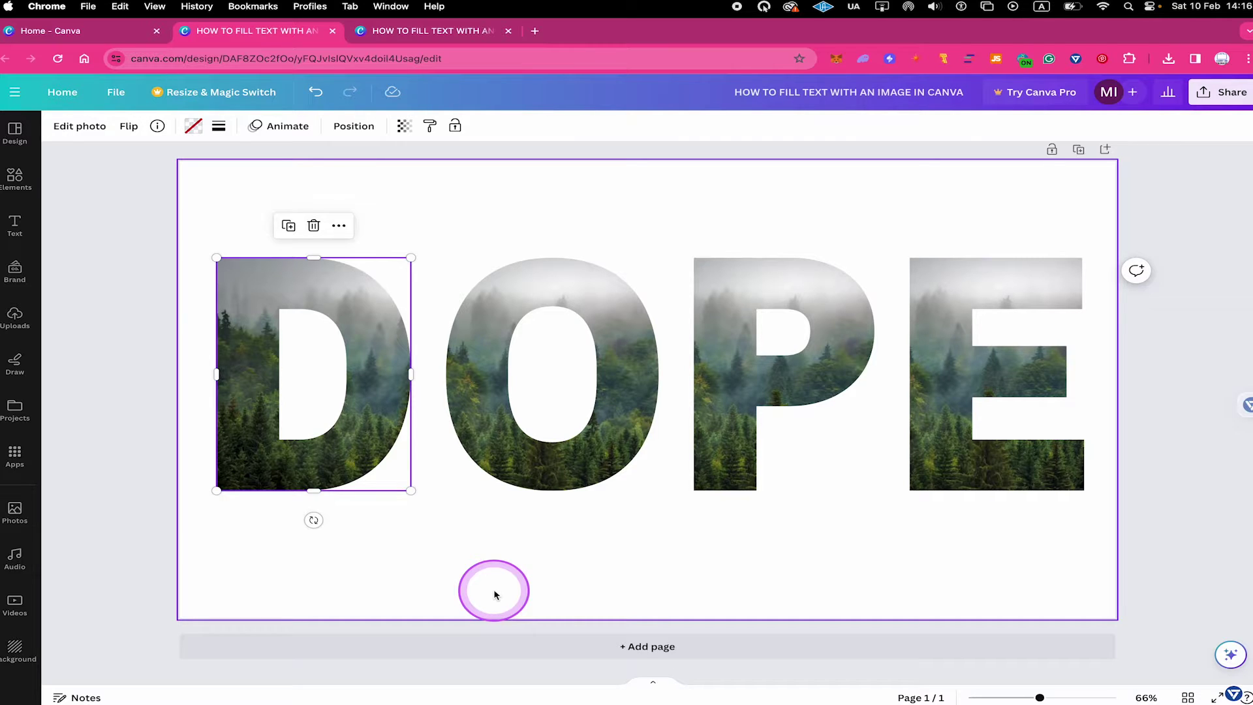
click(494, 594)
Step: Shift the forest photo inside the O frame to the right, keeping the letter fully covered
click(501, 327)
double_click(498, 320)
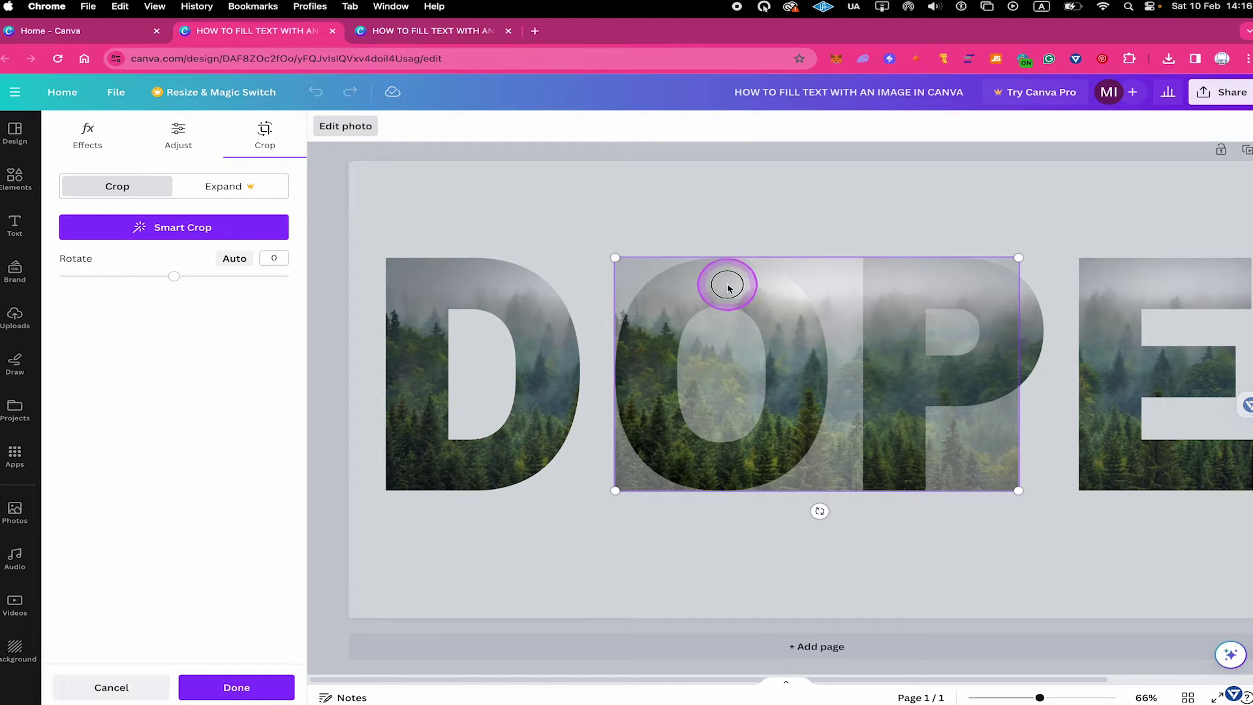
drag(727, 283, 689, 283)
click(563, 606)
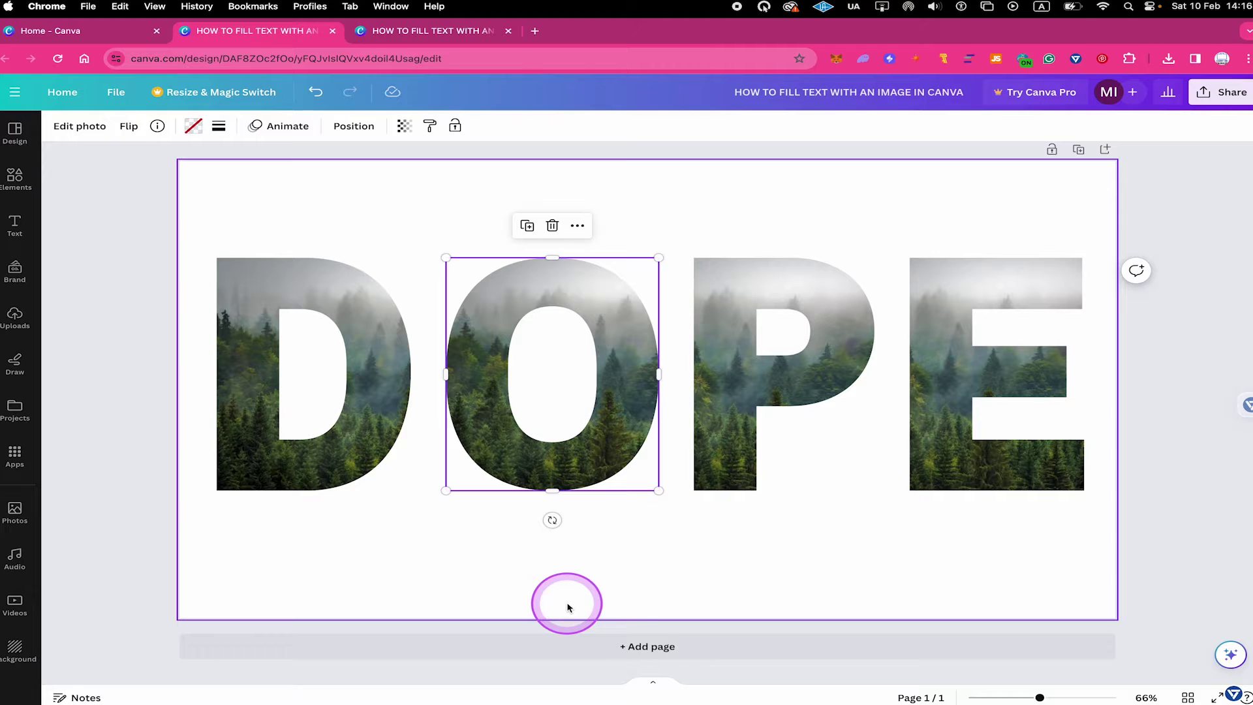
click(629, 567)
Step: Shift the forest photo inside the P frame slightly to the right so it shows a different part of the forest
click(761, 300)
double_click(761, 296)
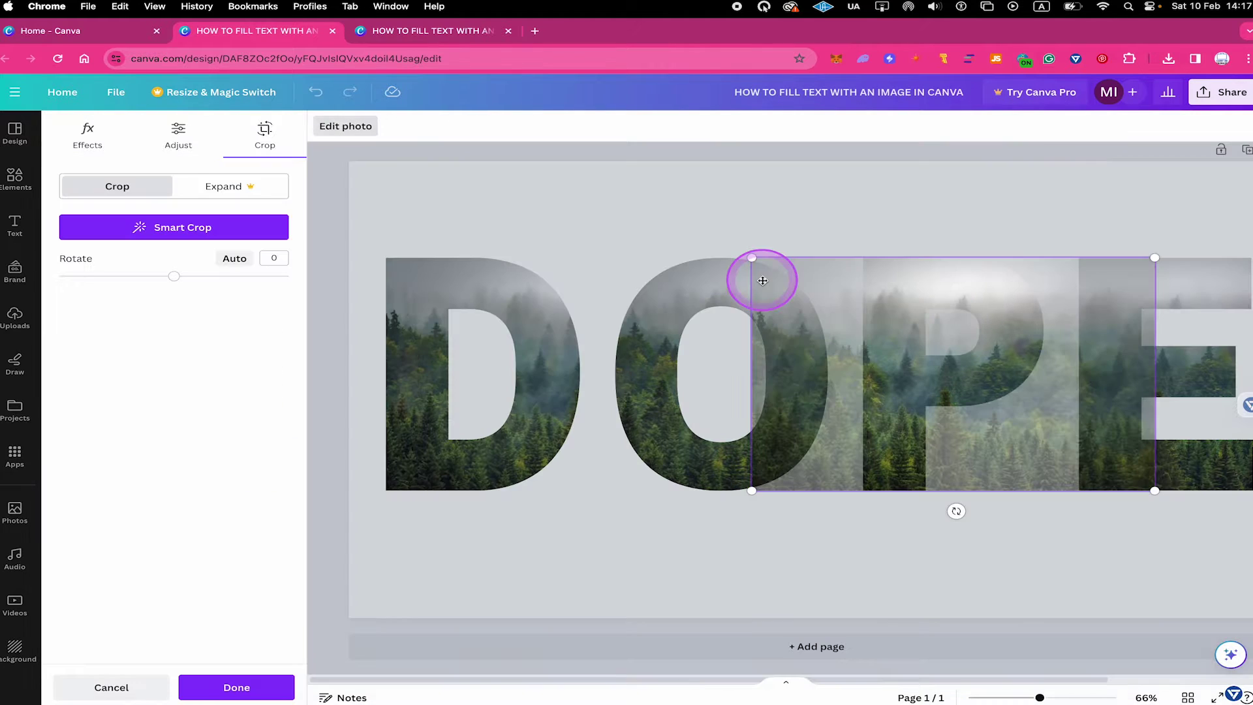
drag(839, 305, 889, 325)
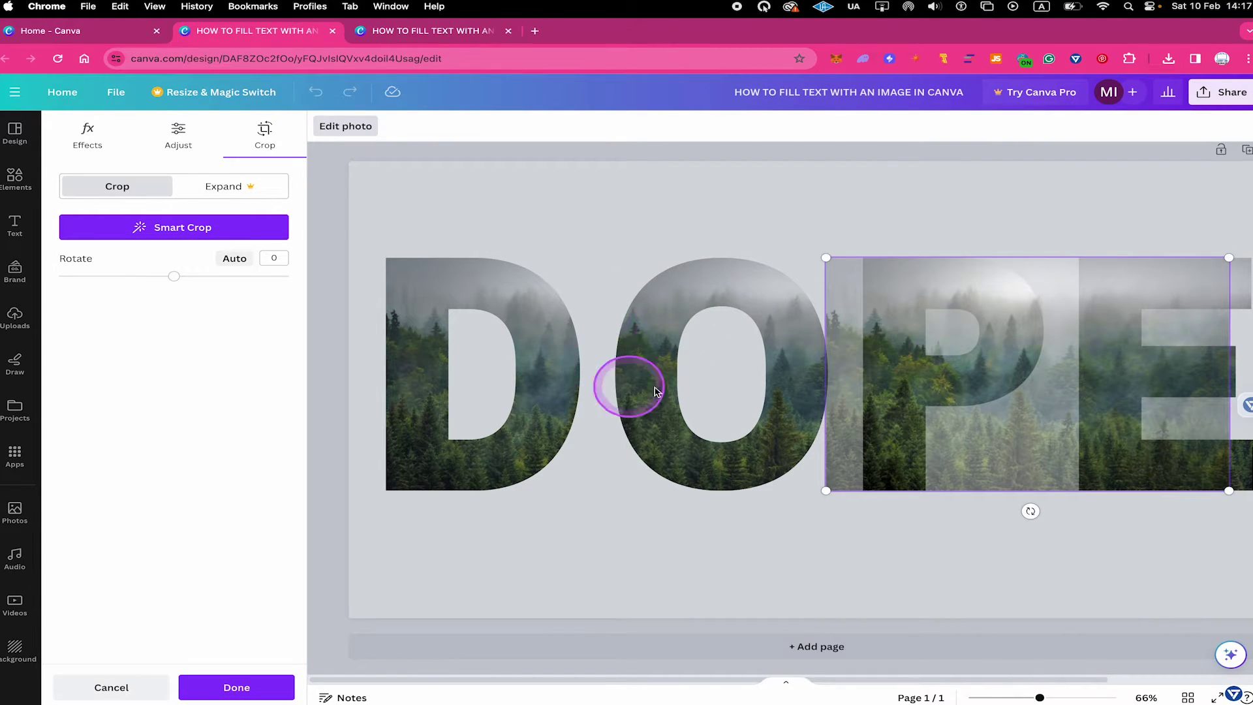
drag(931, 283, 884, 278)
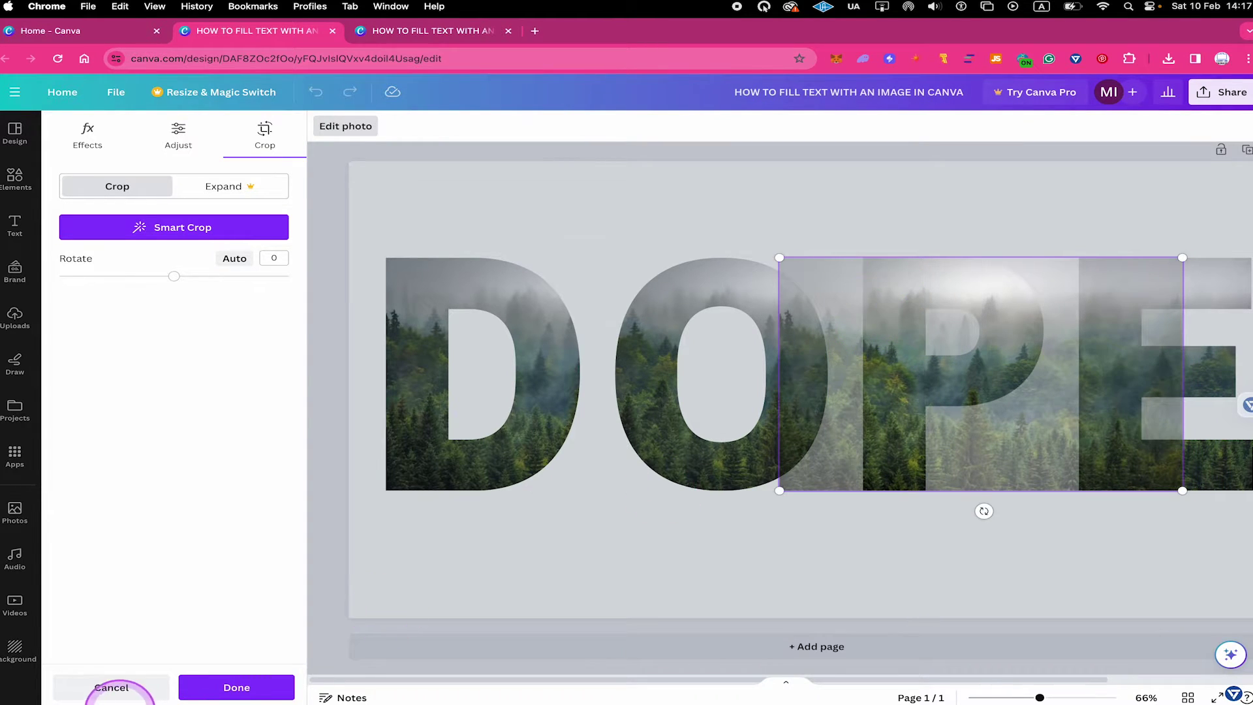
click(989, 526)
Step: Shift the forest photo inside the E frame to the left so its right part fills the letter
double_click(996, 291)
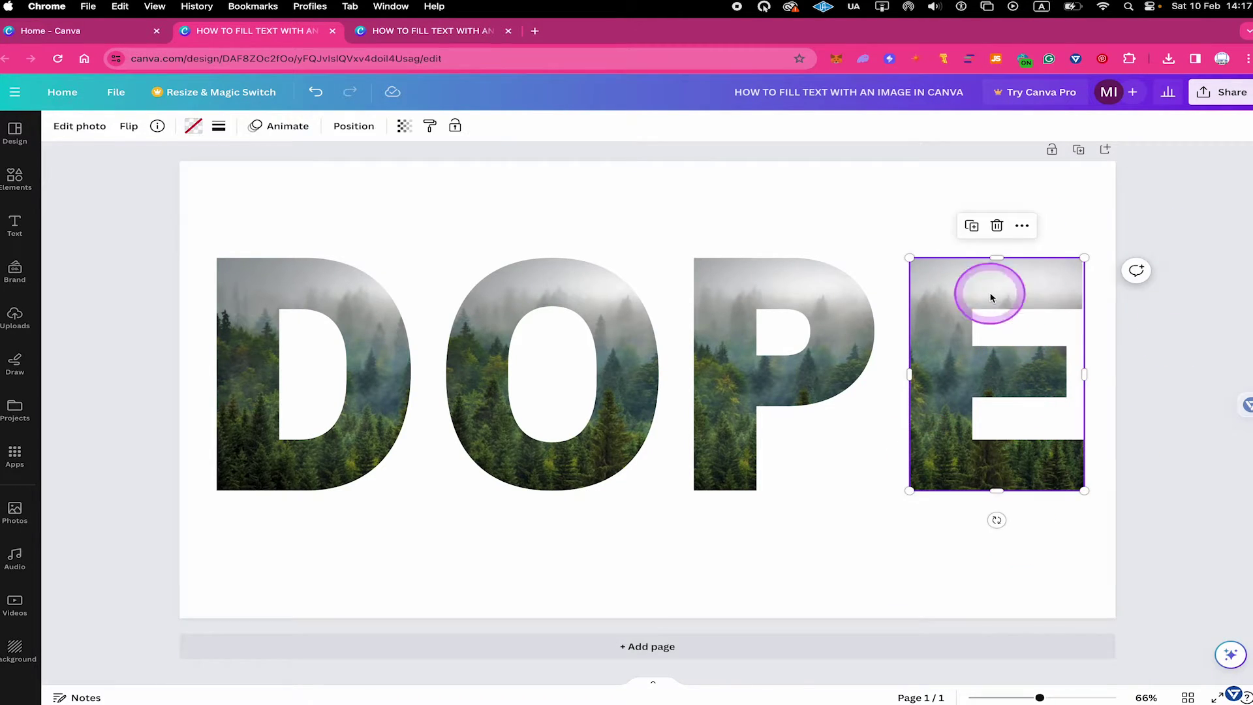
drag(1044, 354, 1116, 426)
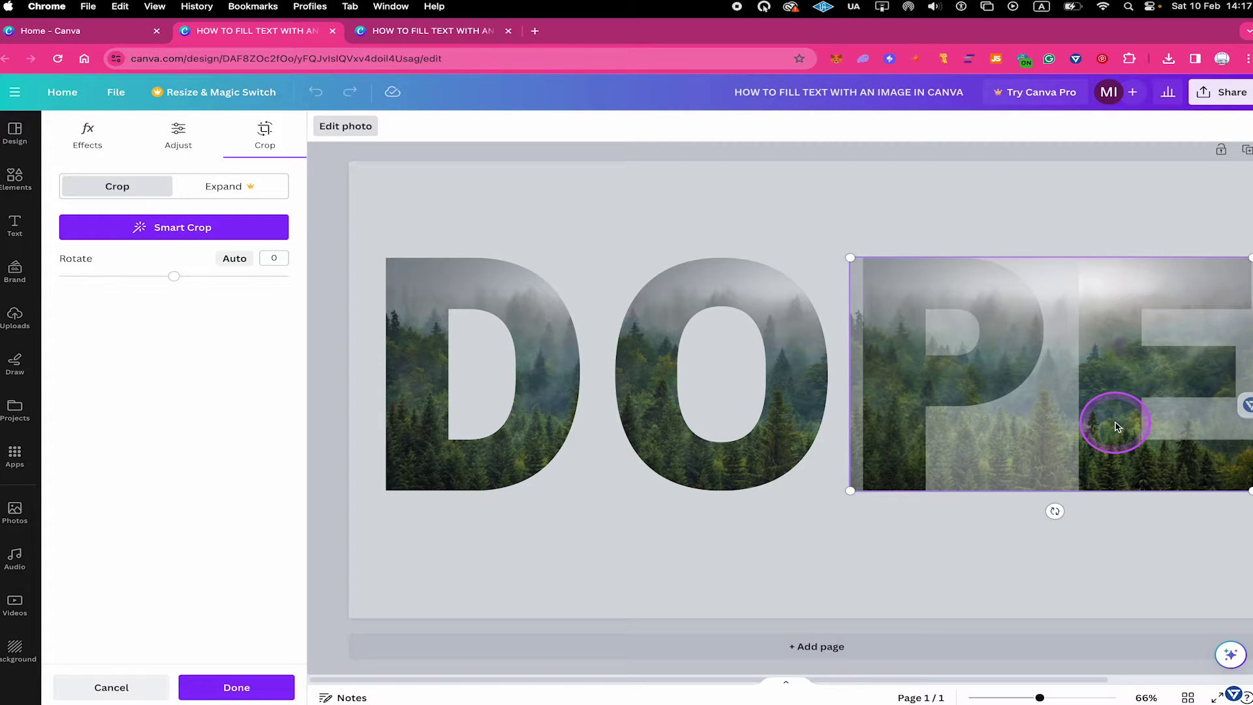
click(739, 567)
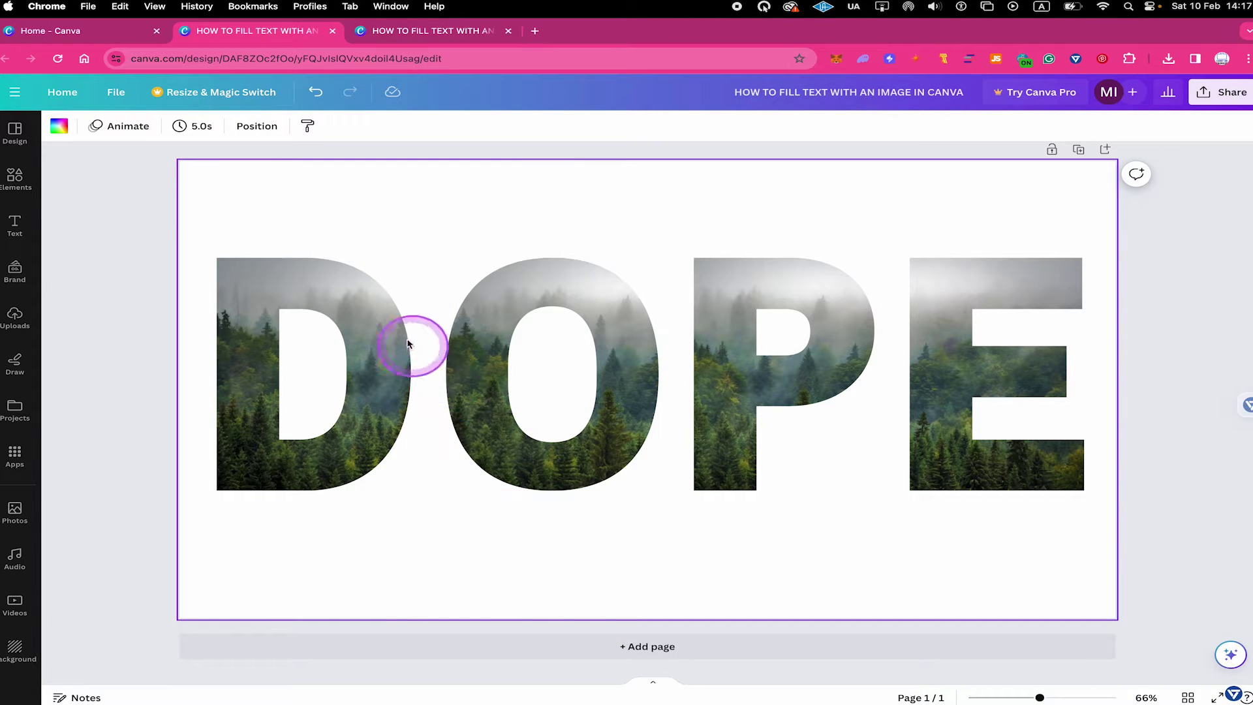
Step: Enlarge the forest photo inside the D frame from its lower left corner so the trees fill the letter, and apply the crop
double_click(321, 275)
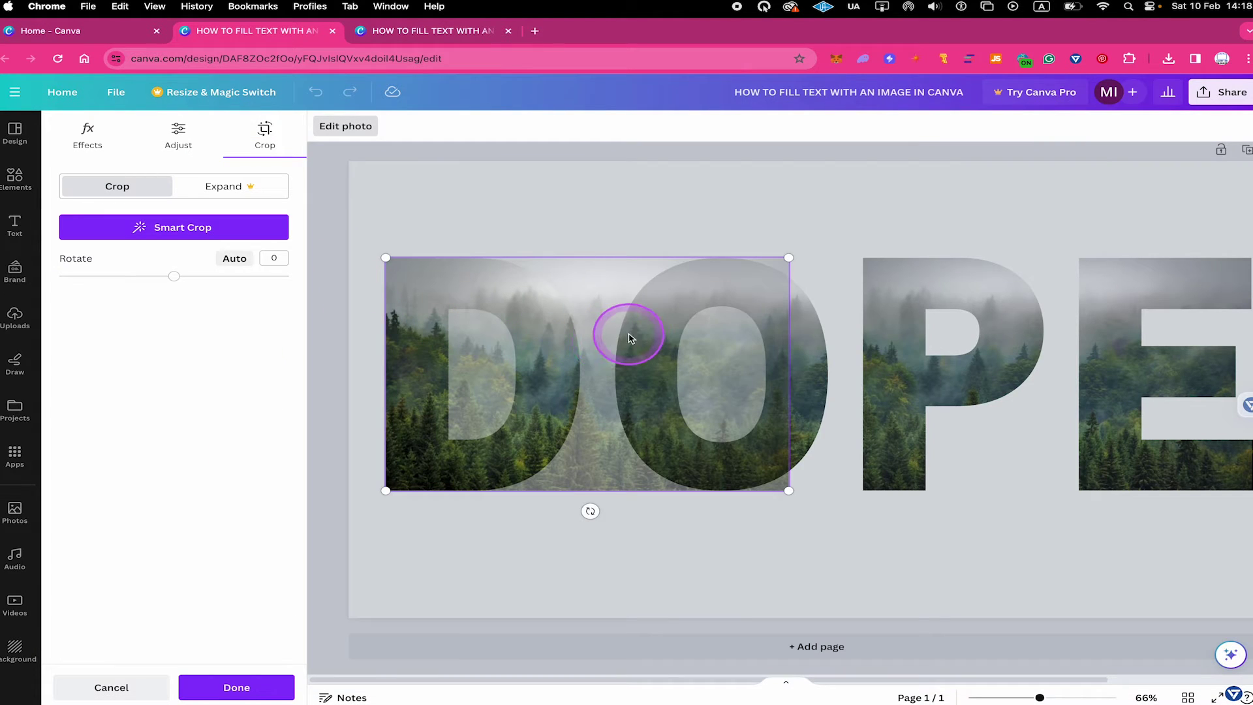
drag(789, 258, 1106, 152)
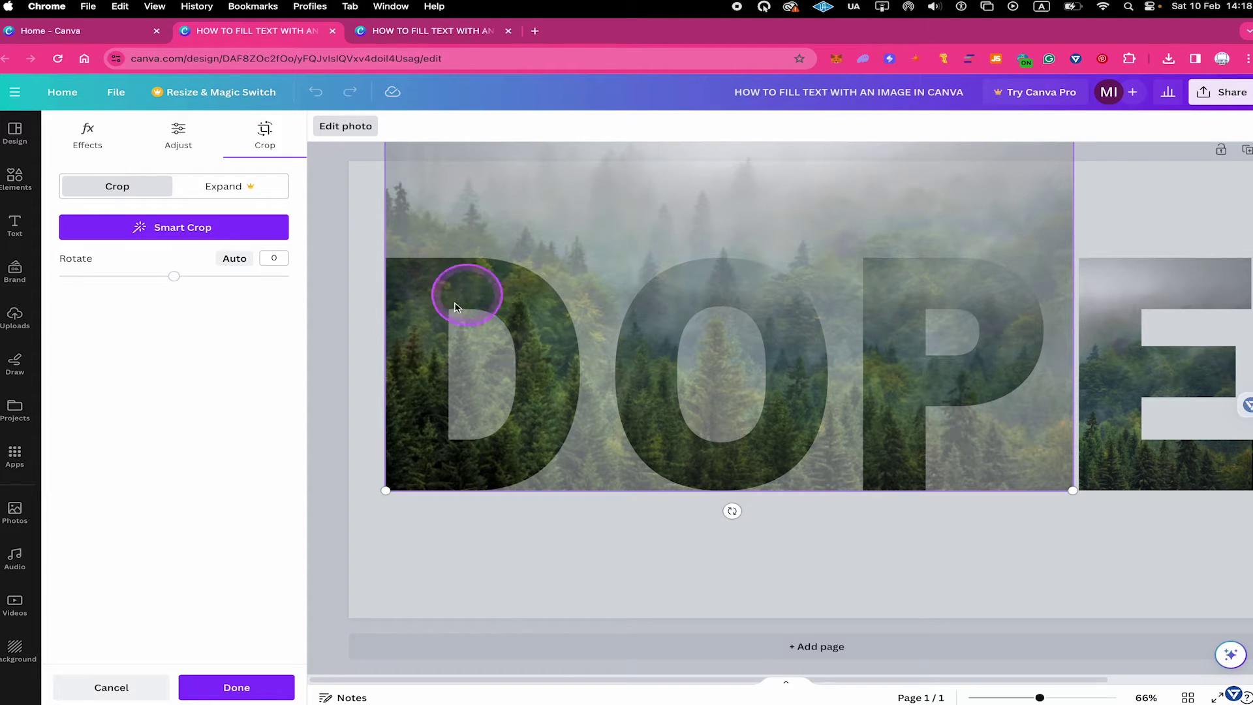
click(248, 690)
click(503, 590)
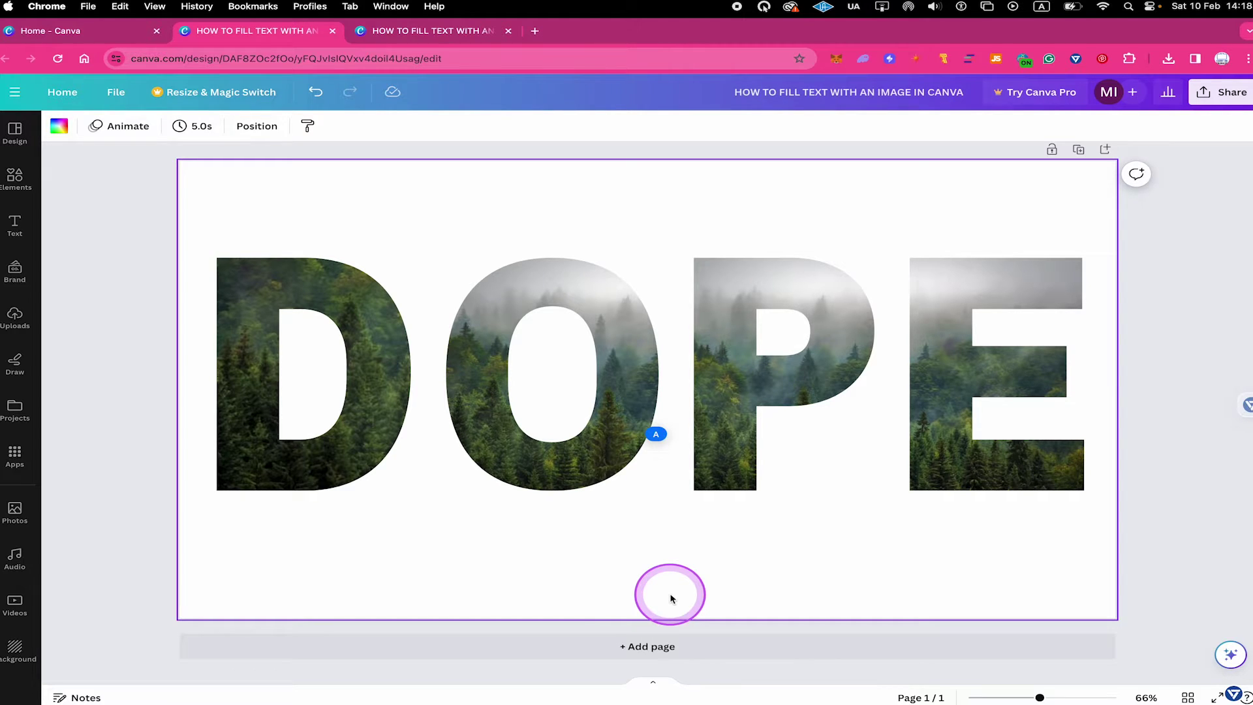
click(1177, 440)
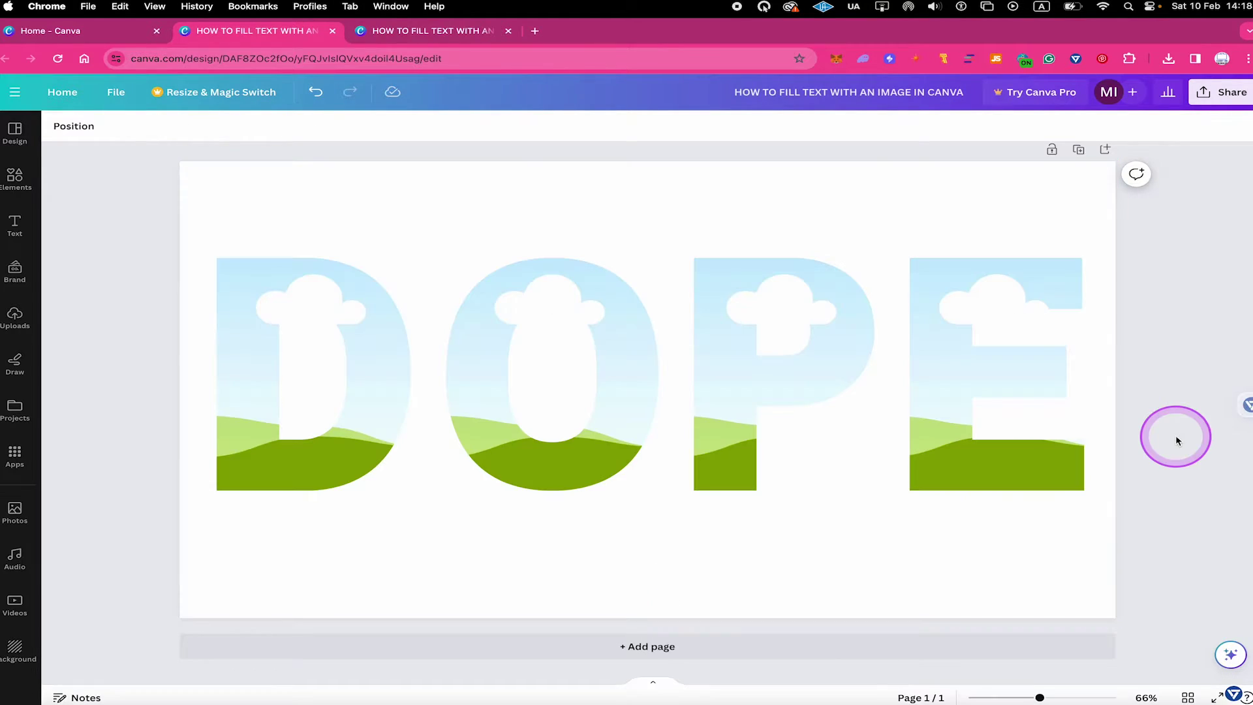
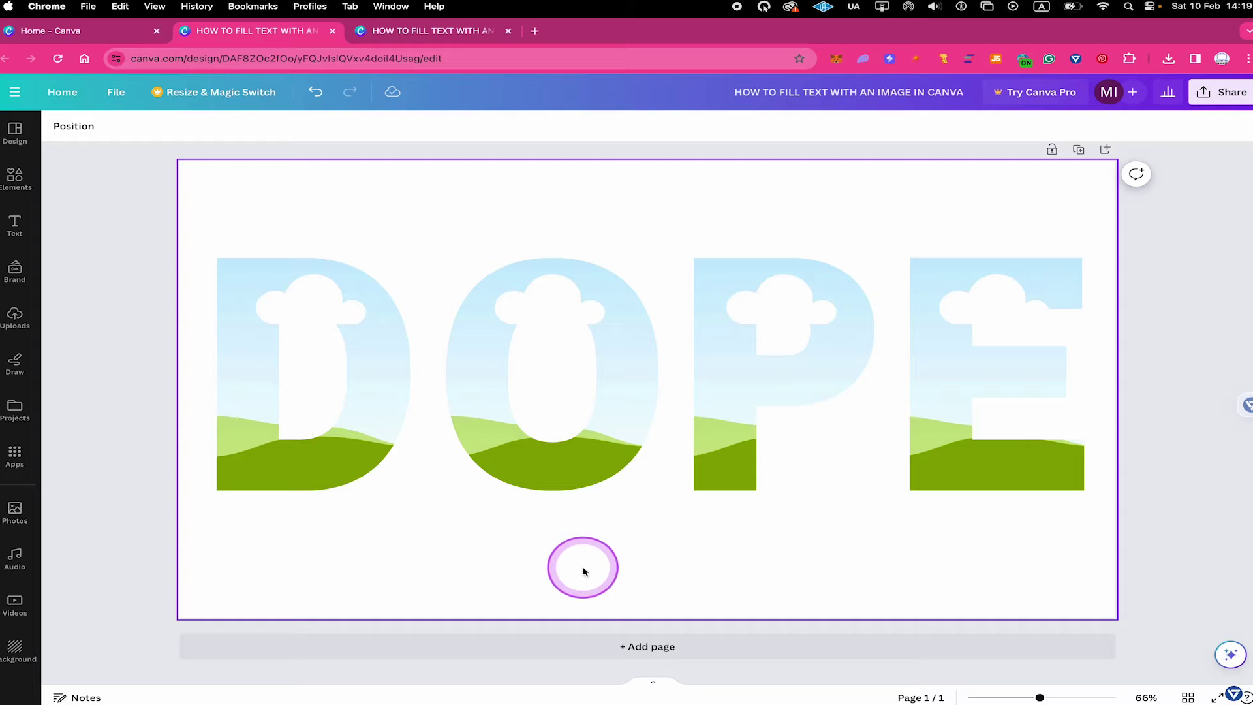
Step: Search the photos for "fruits" and fill the empty D frame with the free mixed raspberry, blackberry and blueberry photo
click(13, 512)
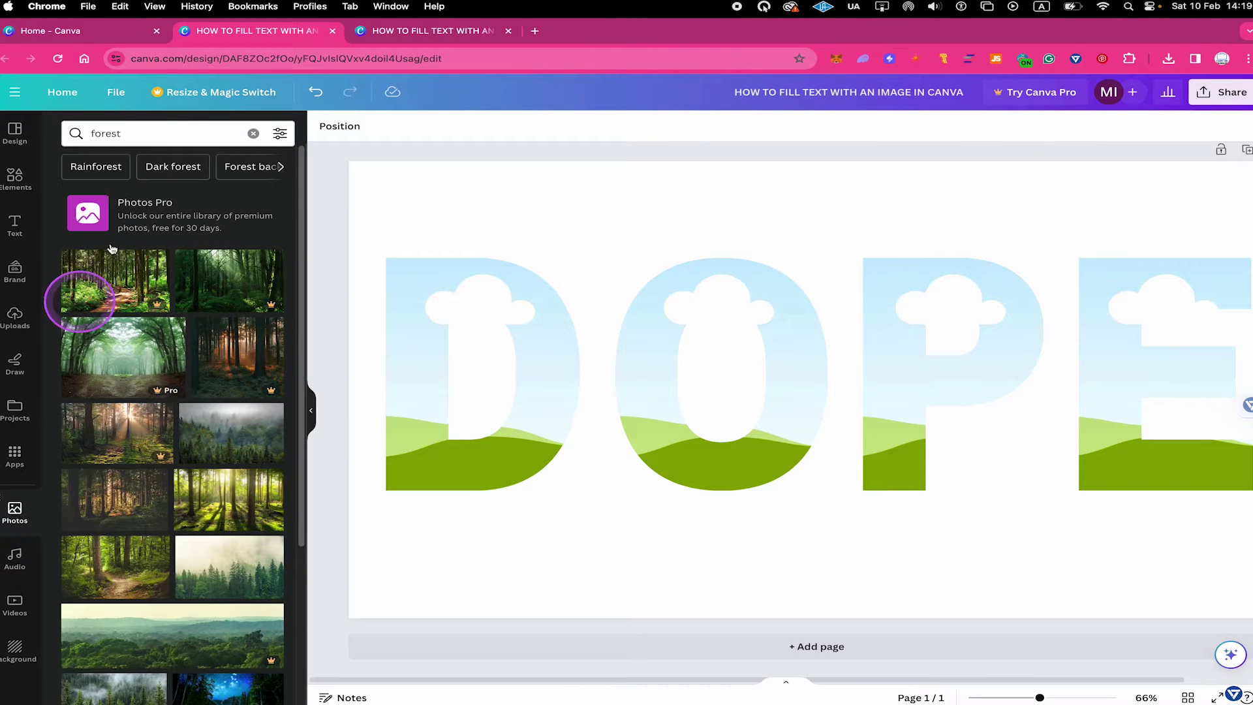
drag(154, 133, 47, 139)
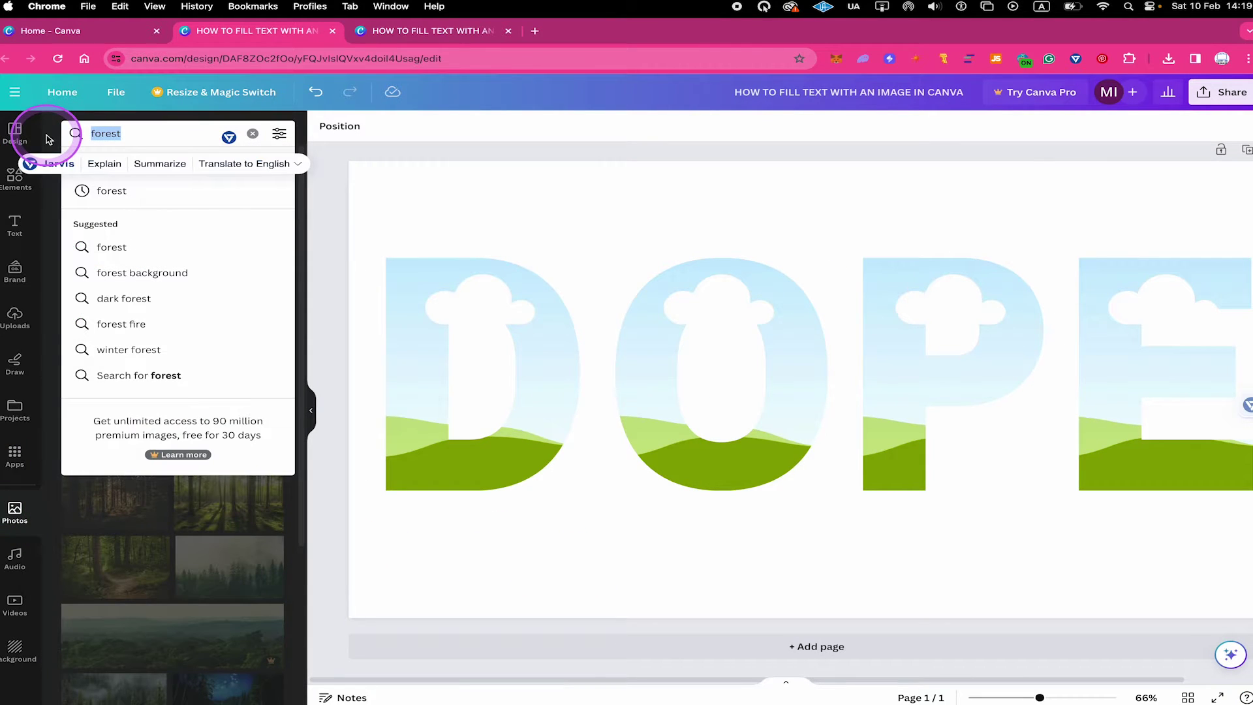
key(BackSpace)
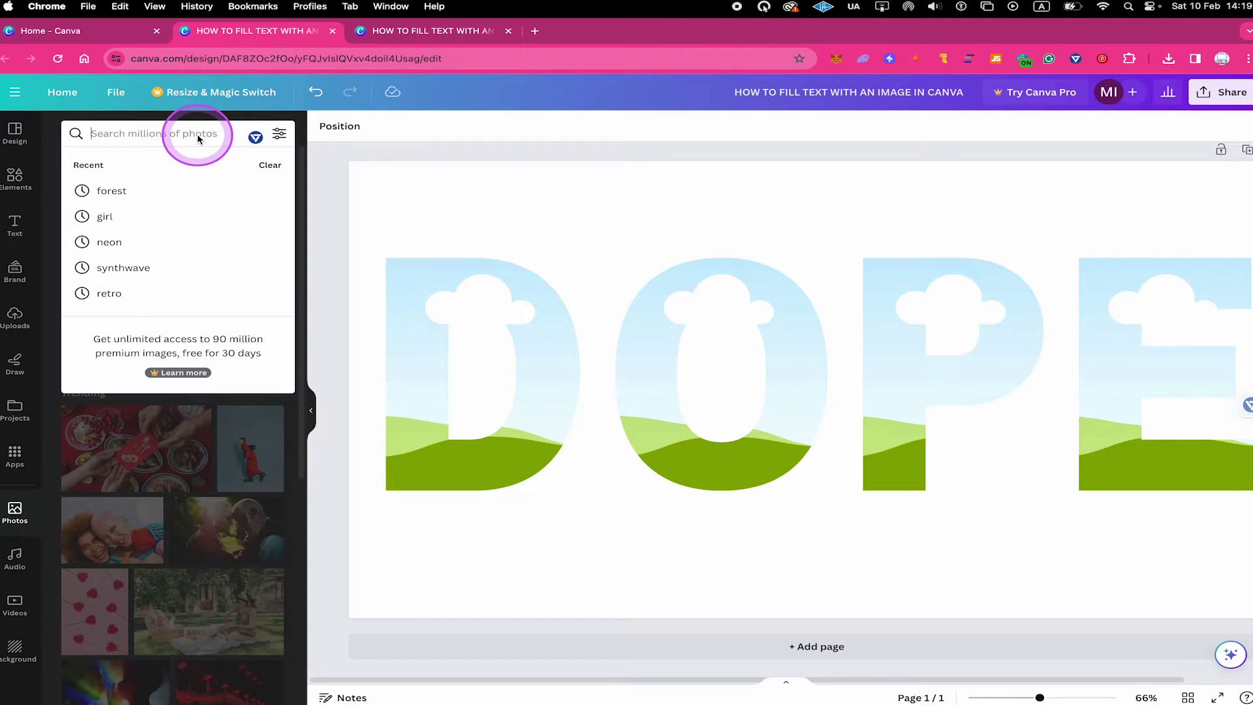
text(fruits)
key(Return)
scroll(220, 233, down, 5)
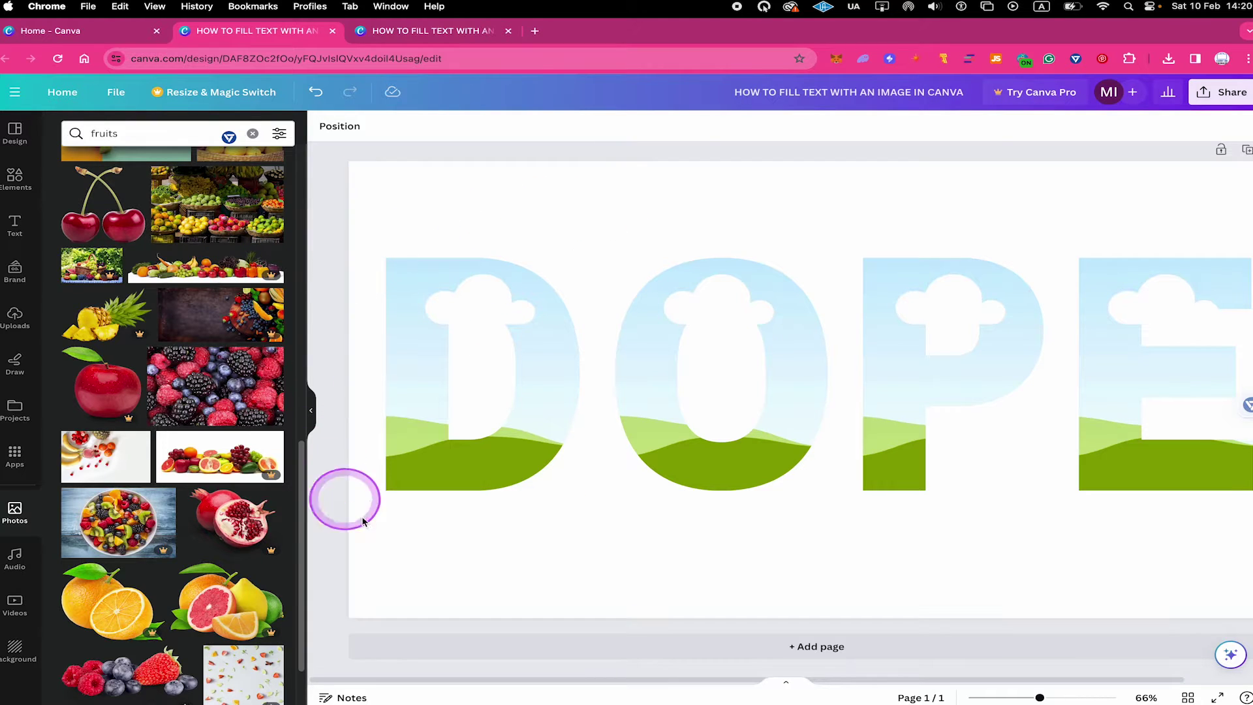
drag(191, 412, 483, 370)
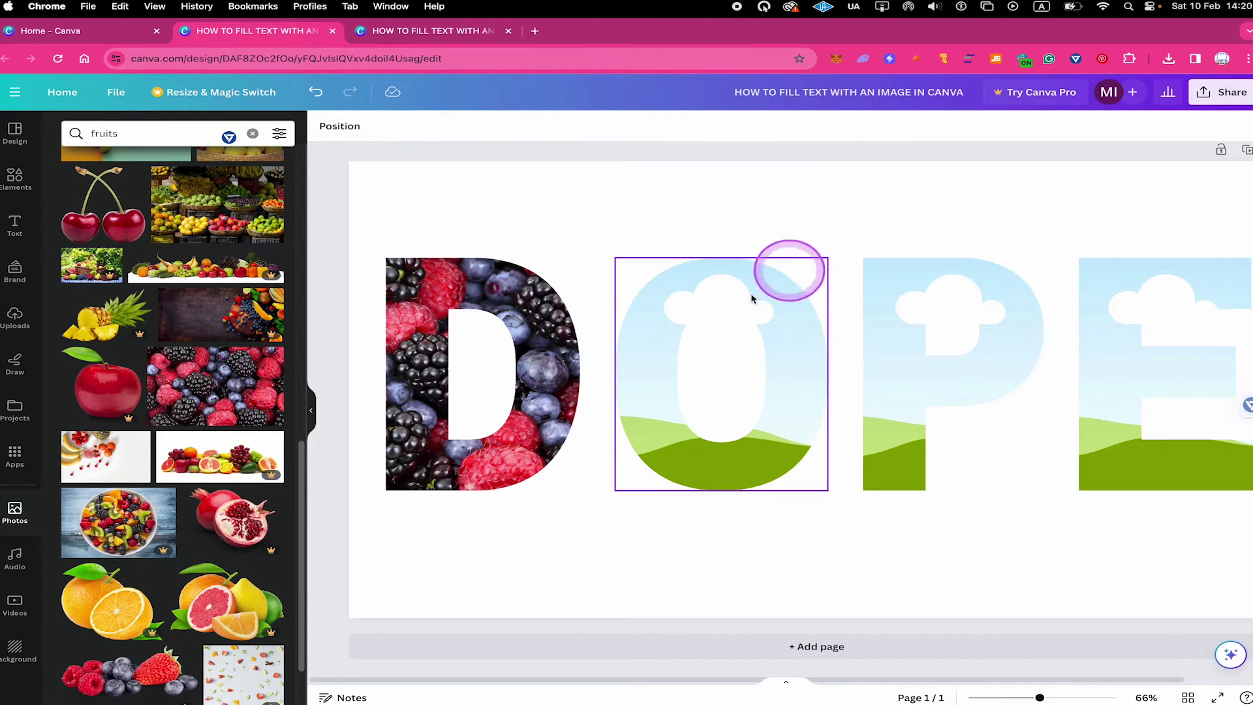
Step: Find the free photo of kiwi slices among the fruits results and fill the O frame with it
scroll(163, 339, down, 5)
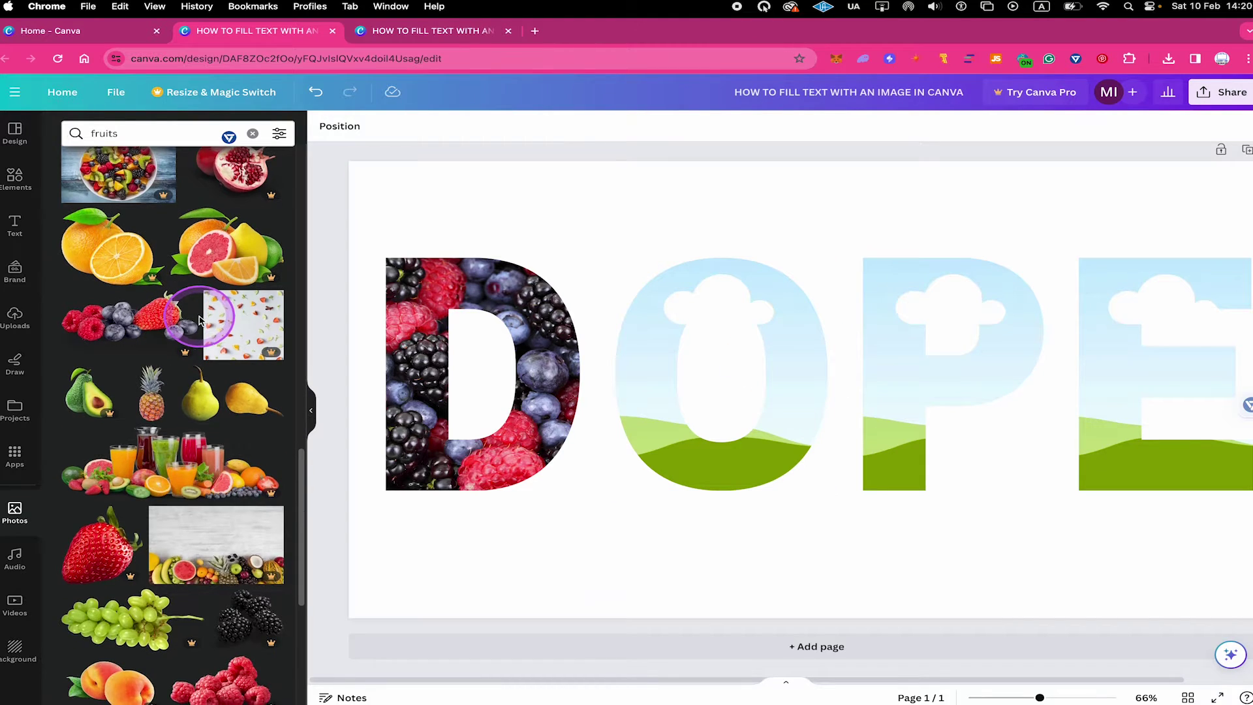
scroll(189, 327, down, 10)
scroll(209, 339, down, 2)
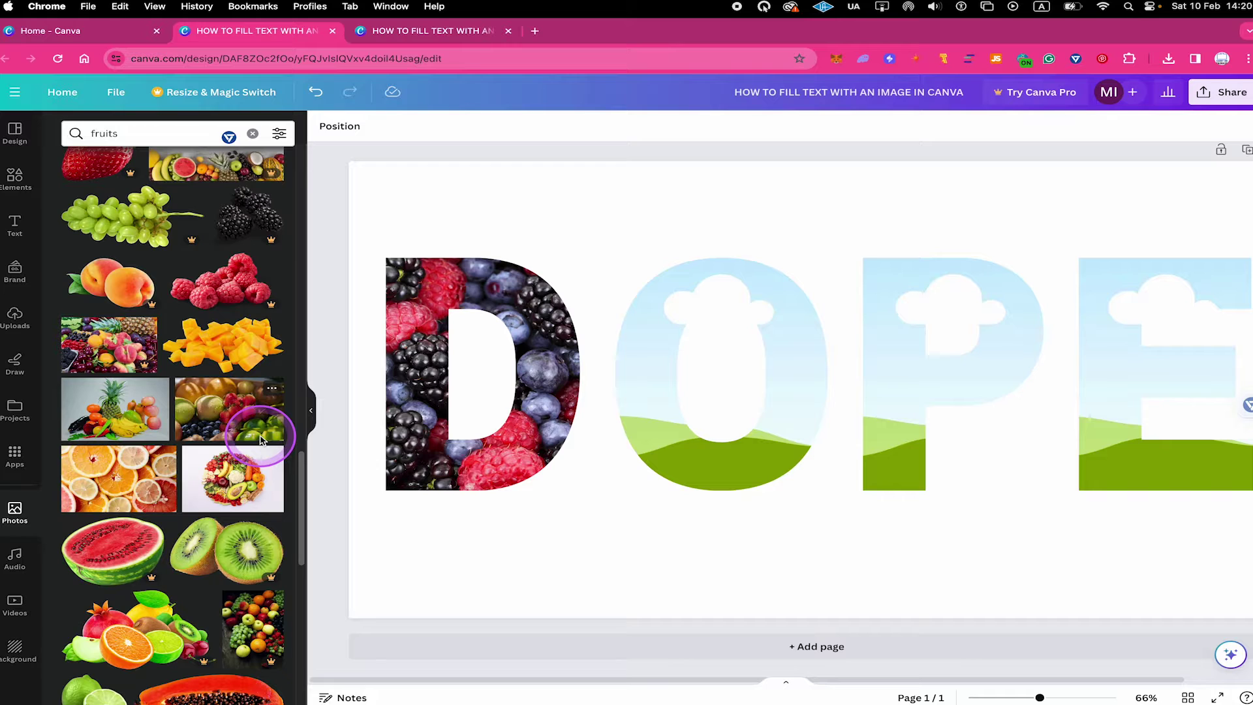
scroll(261, 441, down, 8)
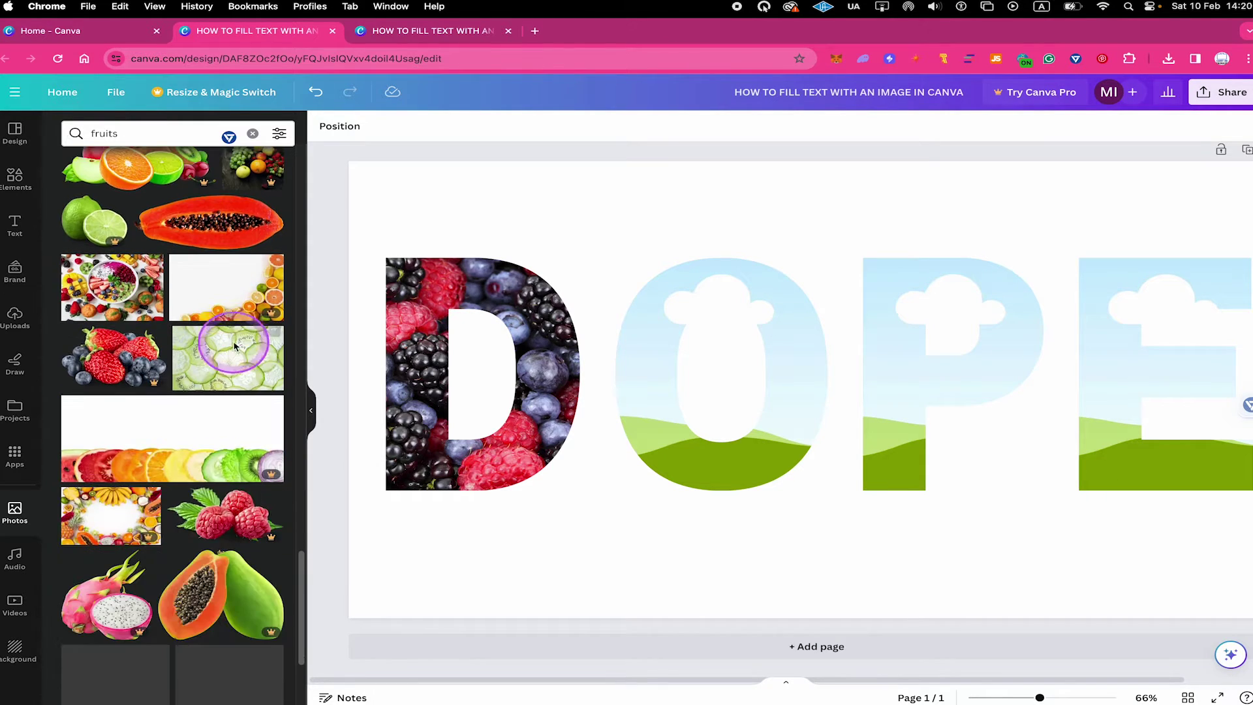
scroll(210, 268, down, 3)
scroll(214, 273, down, 6)
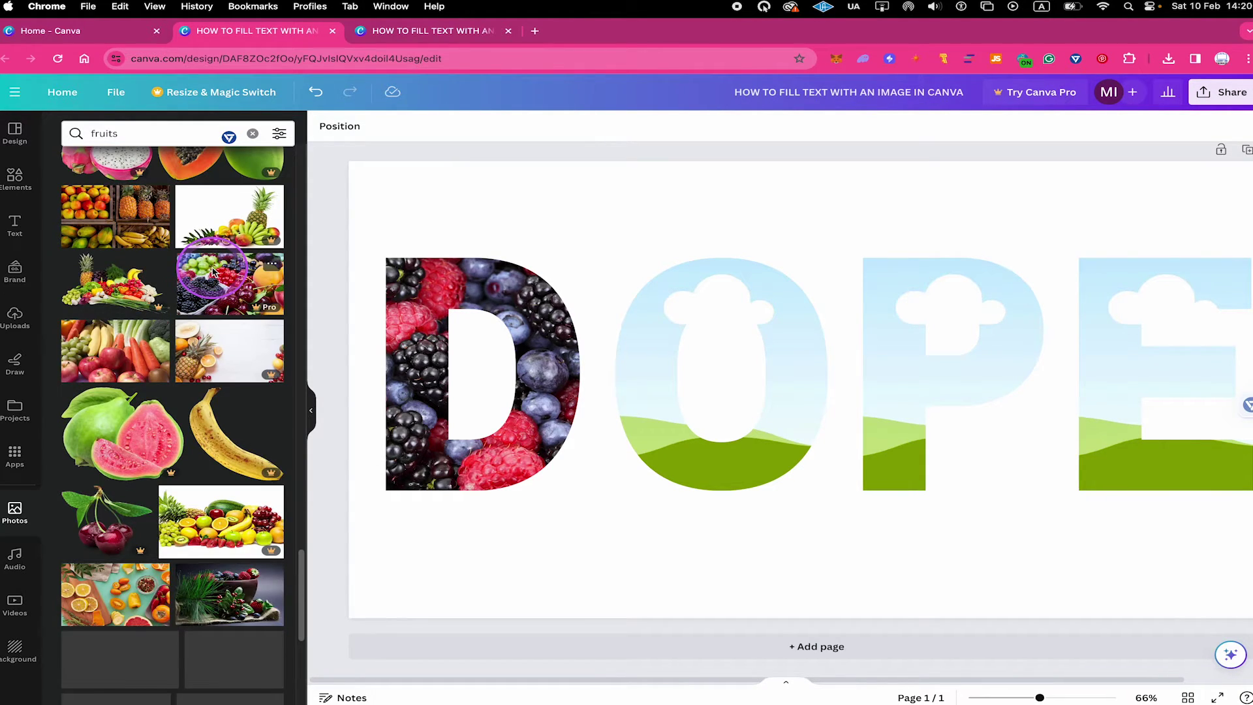
scroll(214, 273, down, 7)
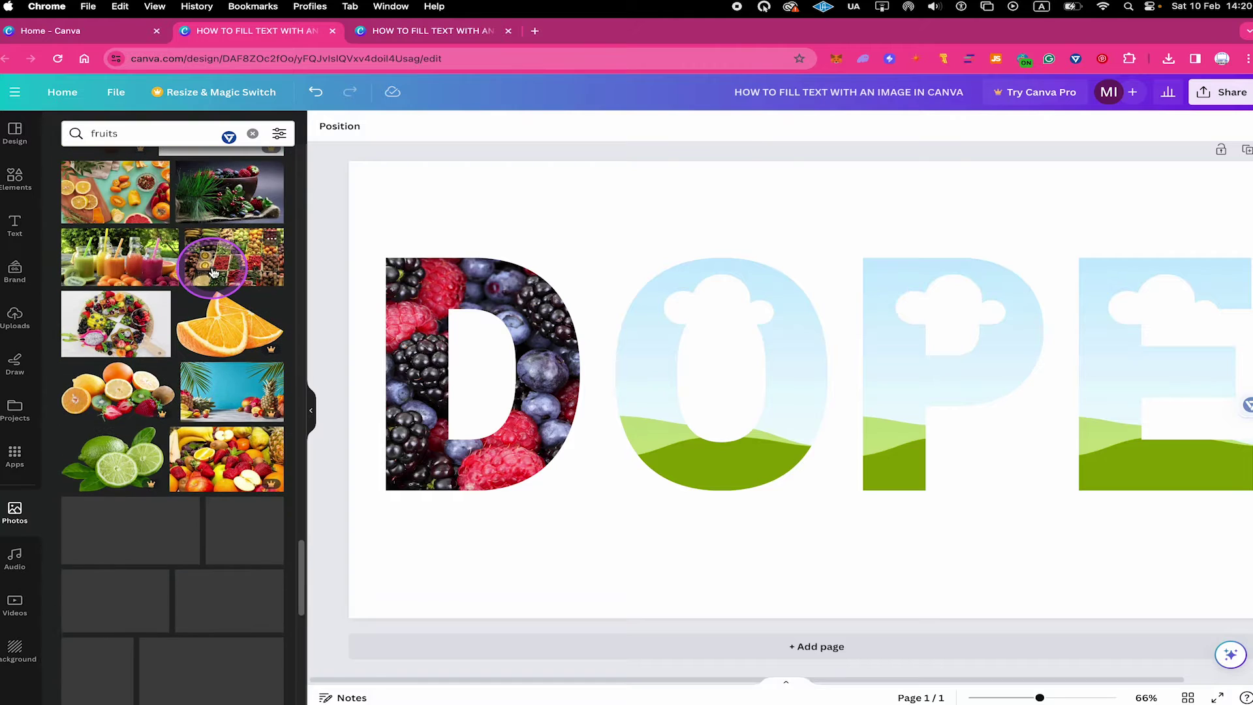
scroll(213, 273, down, 2)
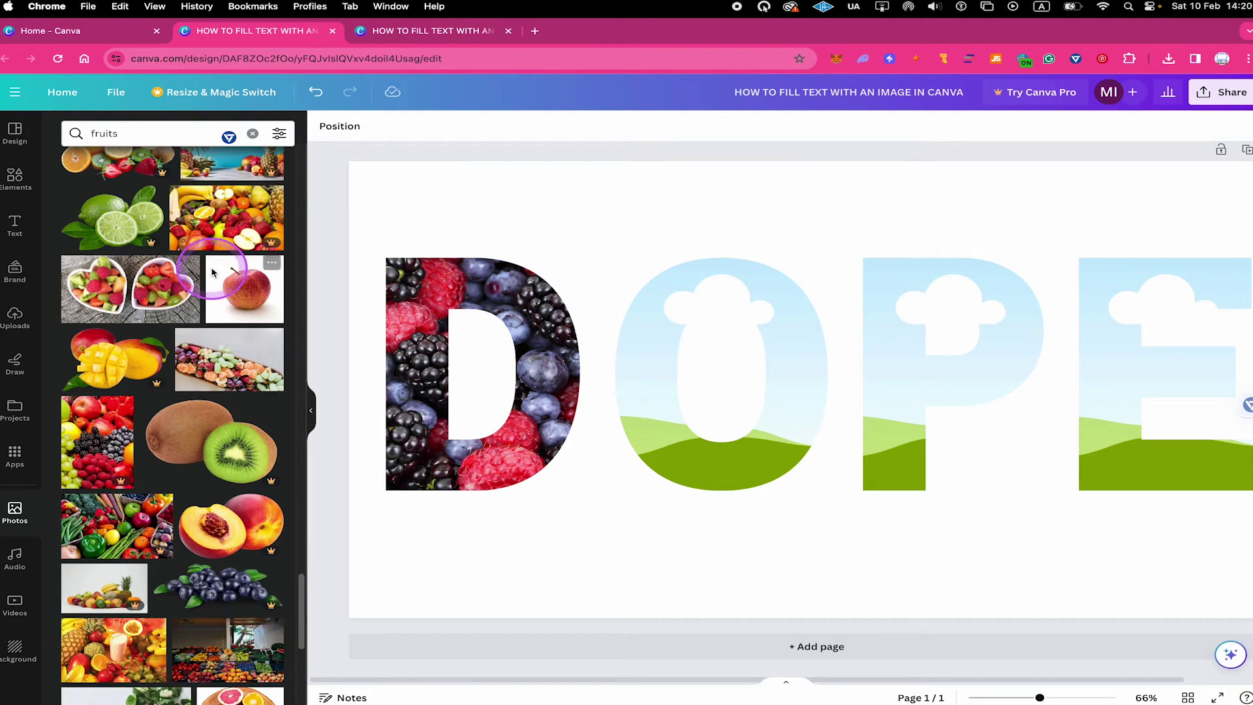
scroll(212, 273, down, 5)
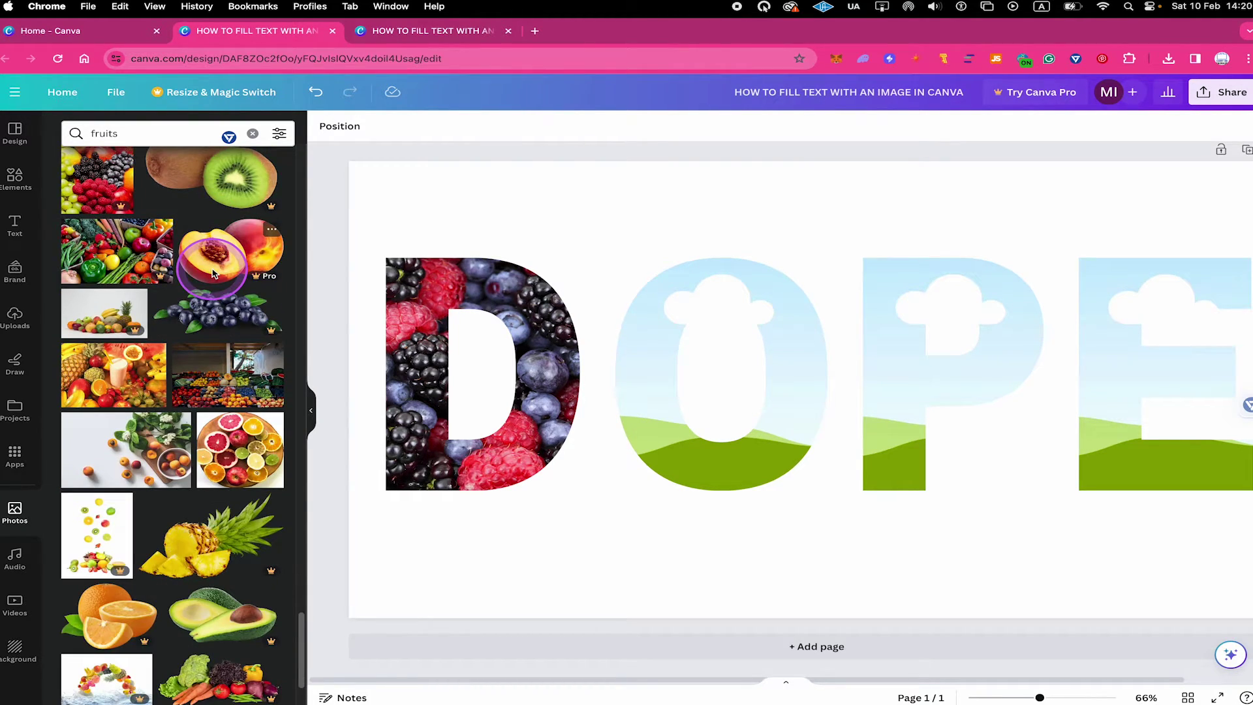
scroll(212, 273, down, 7)
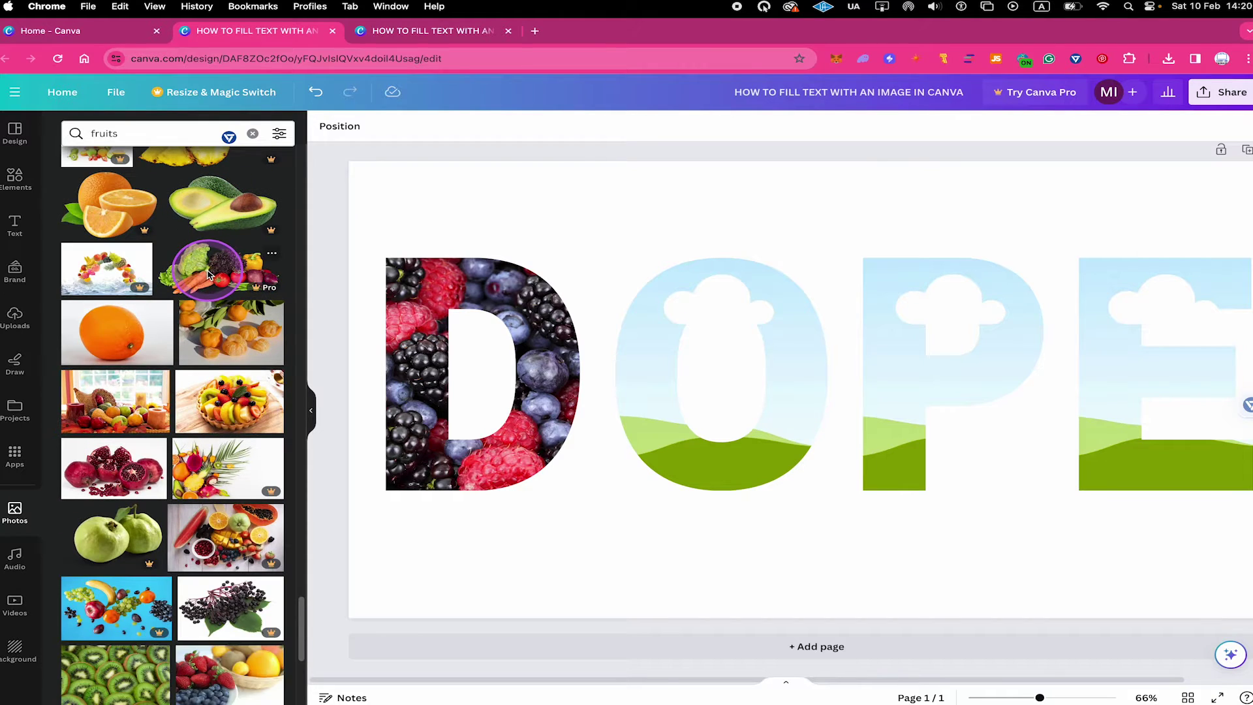
scroll(209, 274, down, 5)
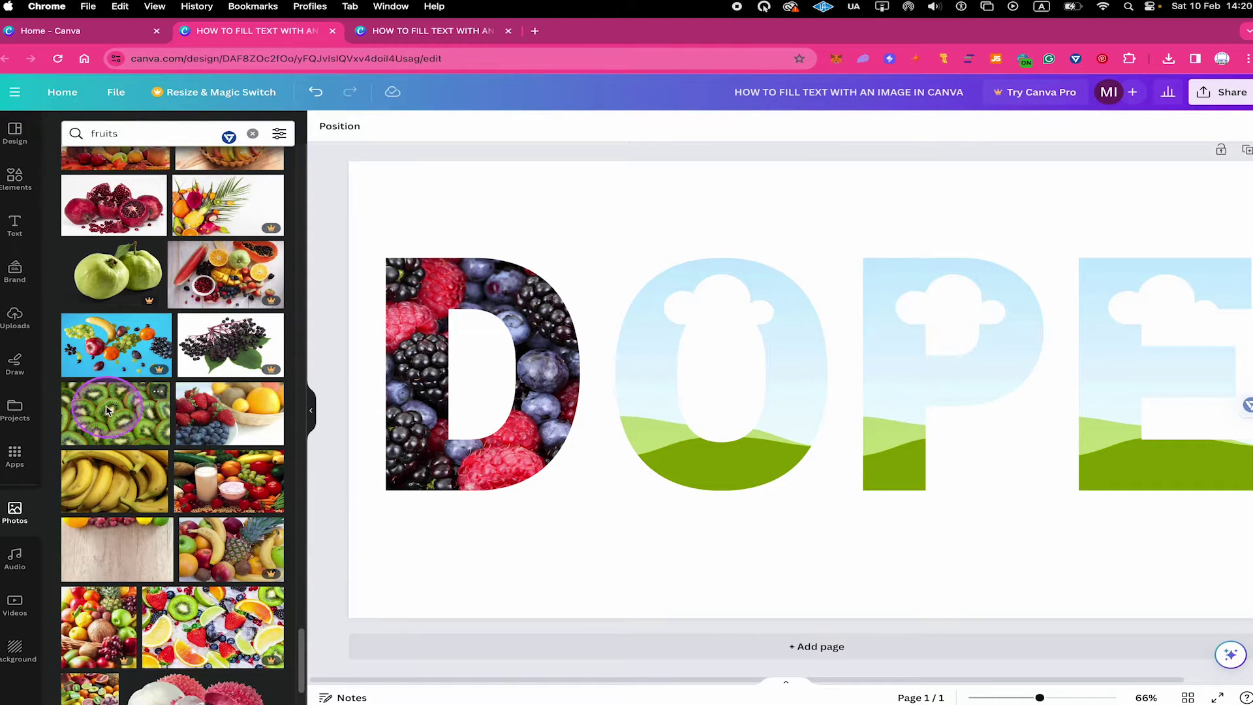
drag(109, 410, 638, 414)
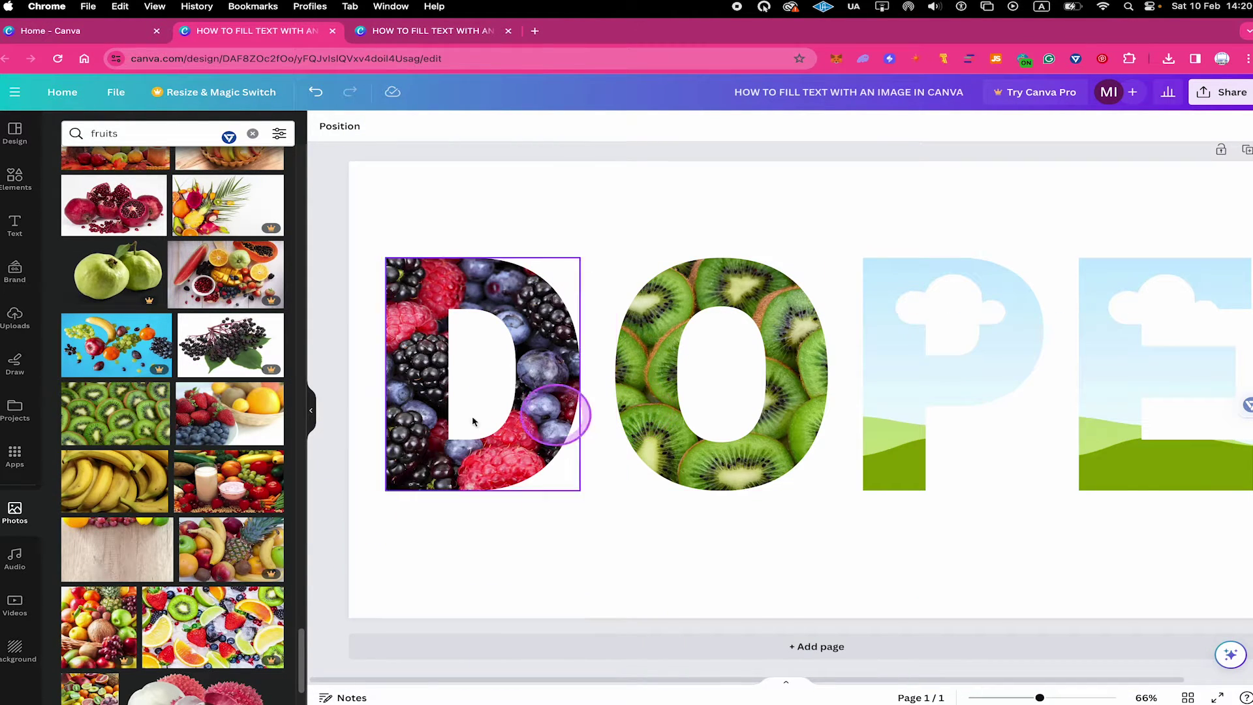
Step: Fill the P frame with the free blueberry photo from further down the fruits results
scroll(195, 391, down, 10)
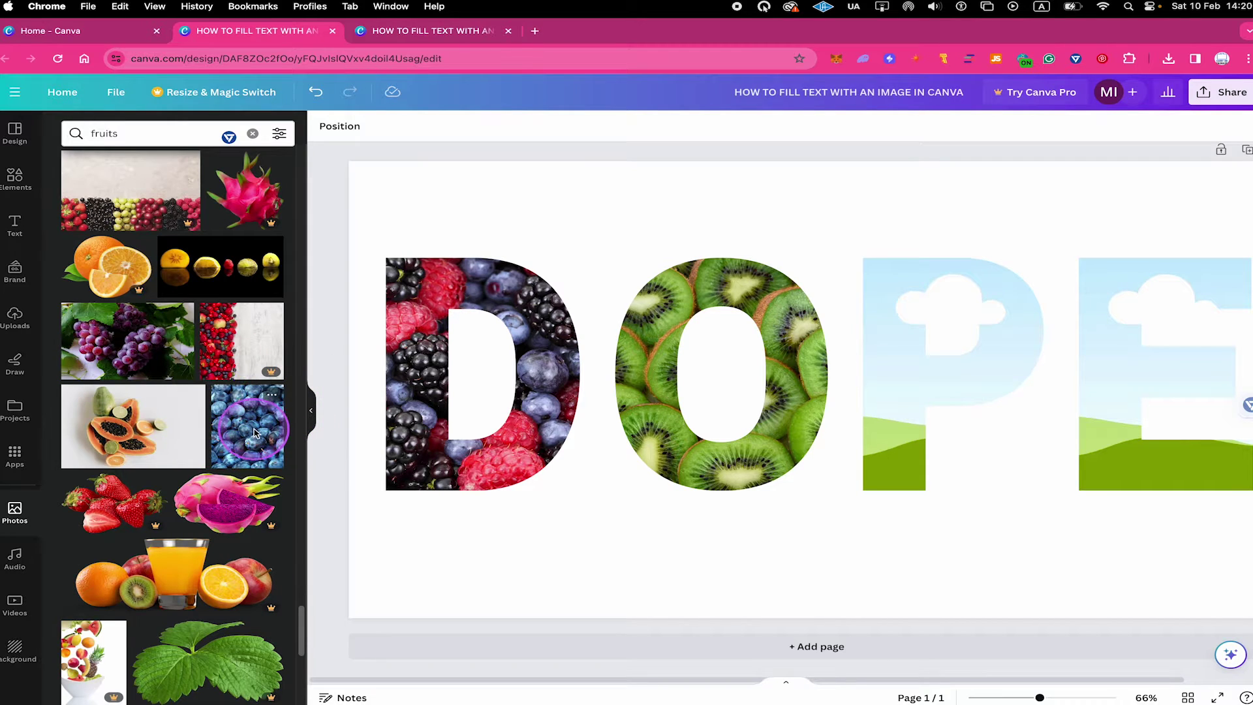
drag(254, 434, 851, 335)
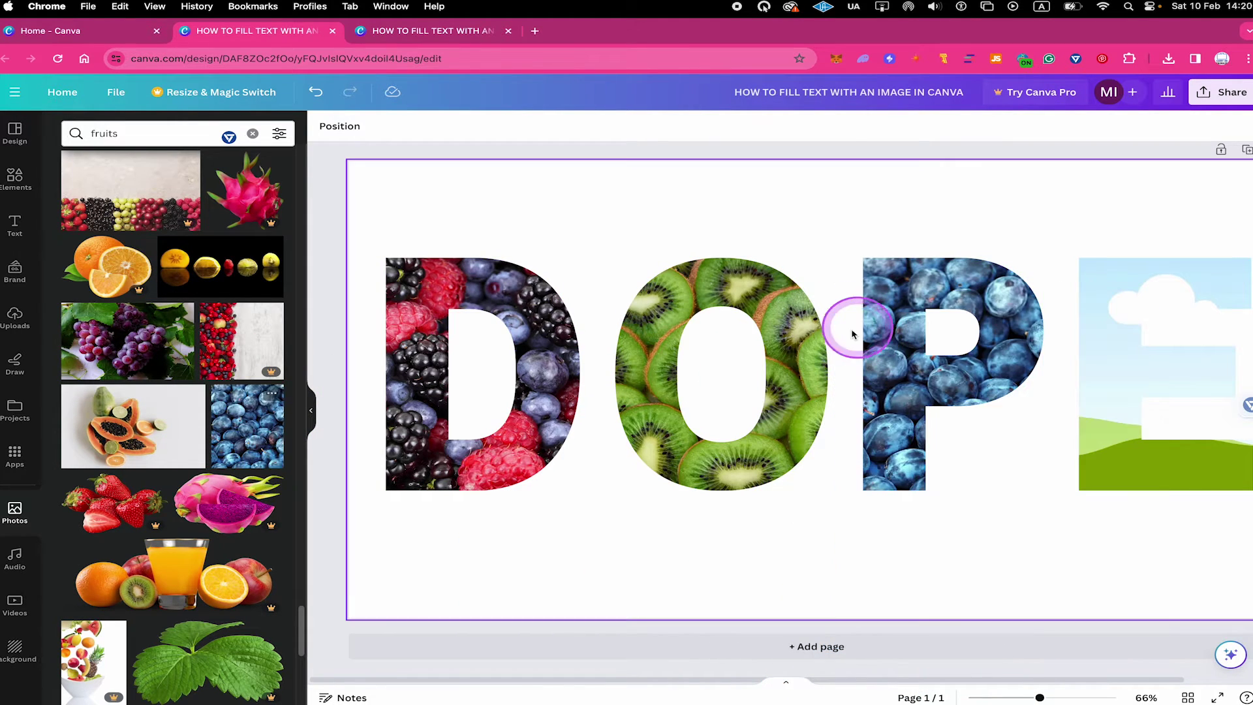
click(979, 700)
drag(1039, 697, 1031, 697)
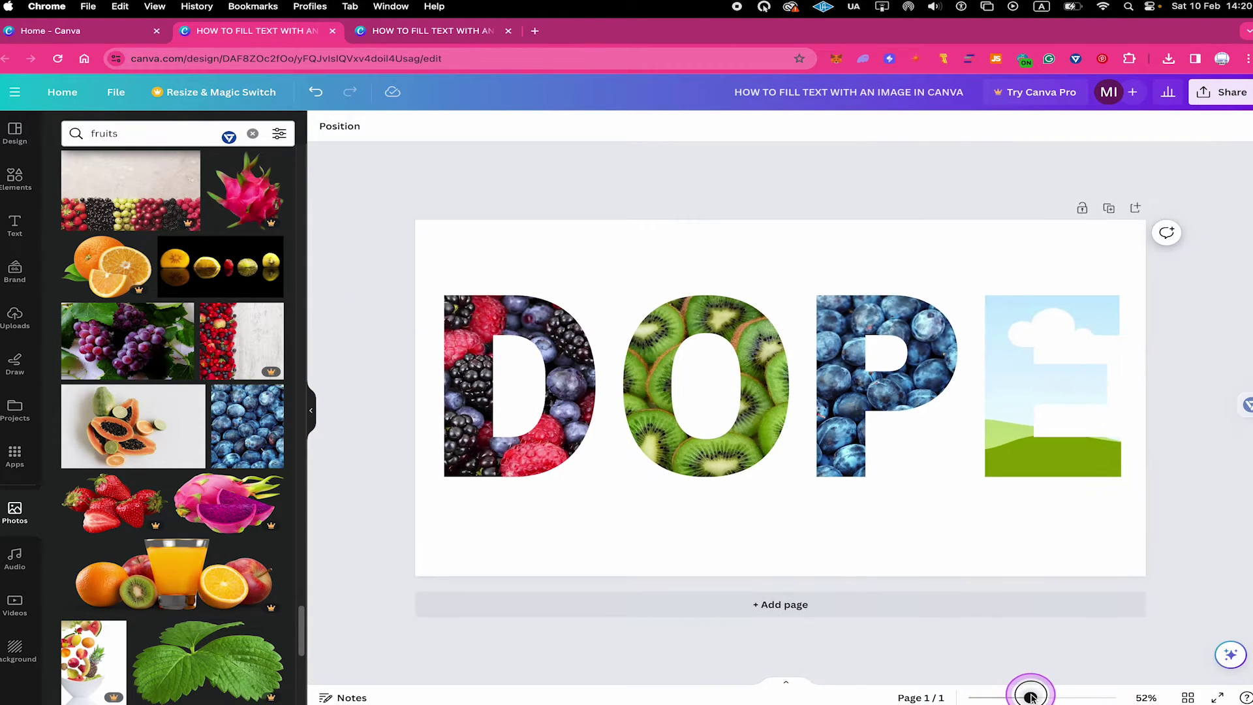
Step: Fill the empty E frame with another fruit photo from further down the fruits results
scroll(167, 390, down, 10)
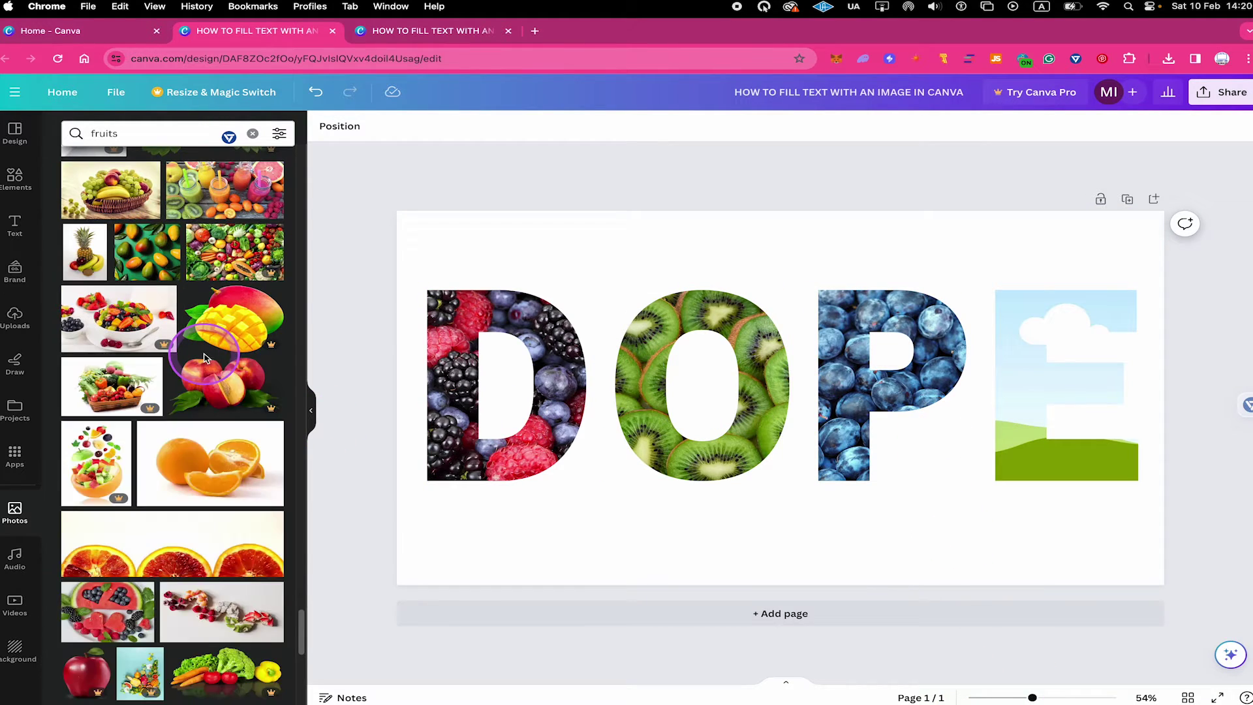
scroll(167, 392, down, 5)
drag(212, 529, 984, 498)
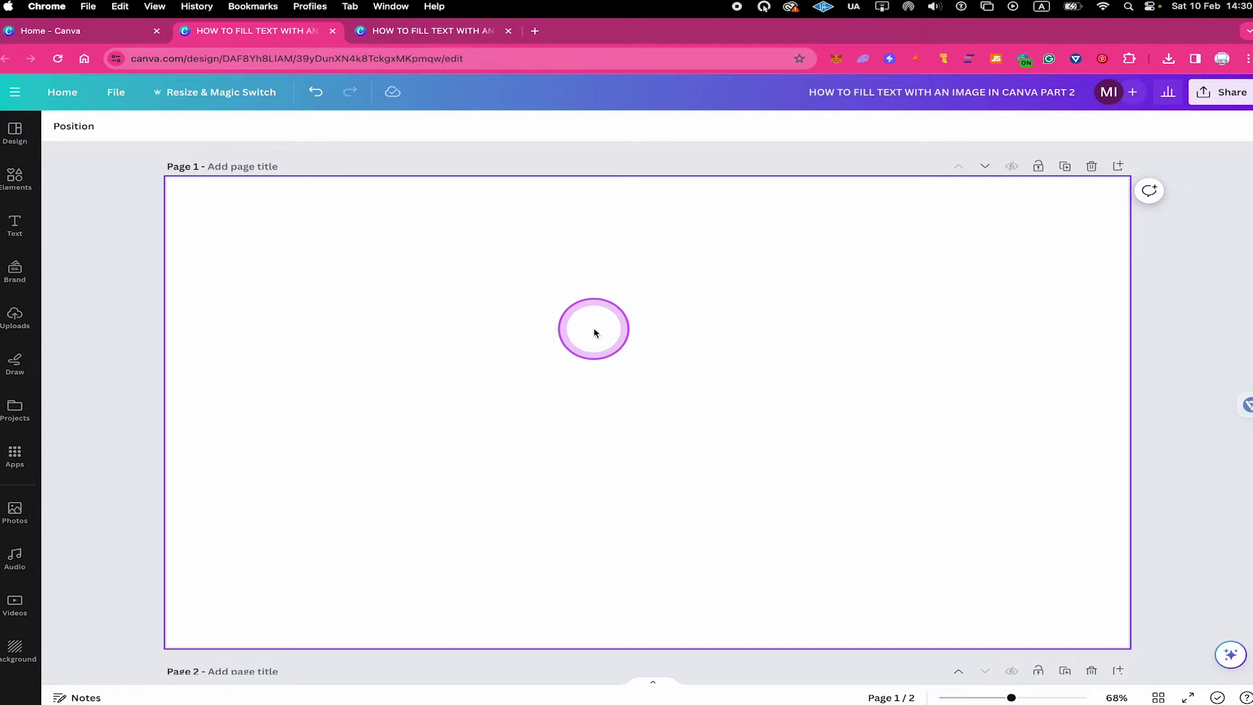
Step: Add a text box to the blank first page, enlarge it to about size 94.4, and move it into the page's upper half
key(t)
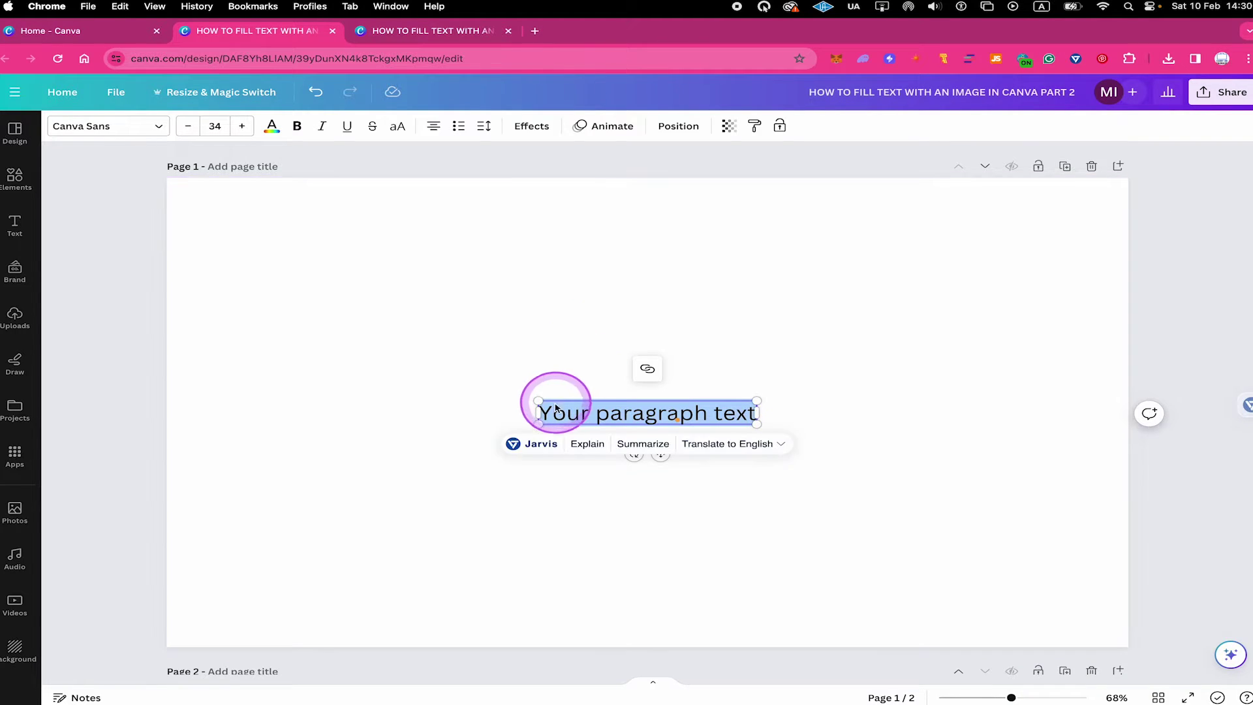
key(Escape)
drag(534, 397, 339, 307)
drag(755, 366, 940, 300)
click(832, 239)
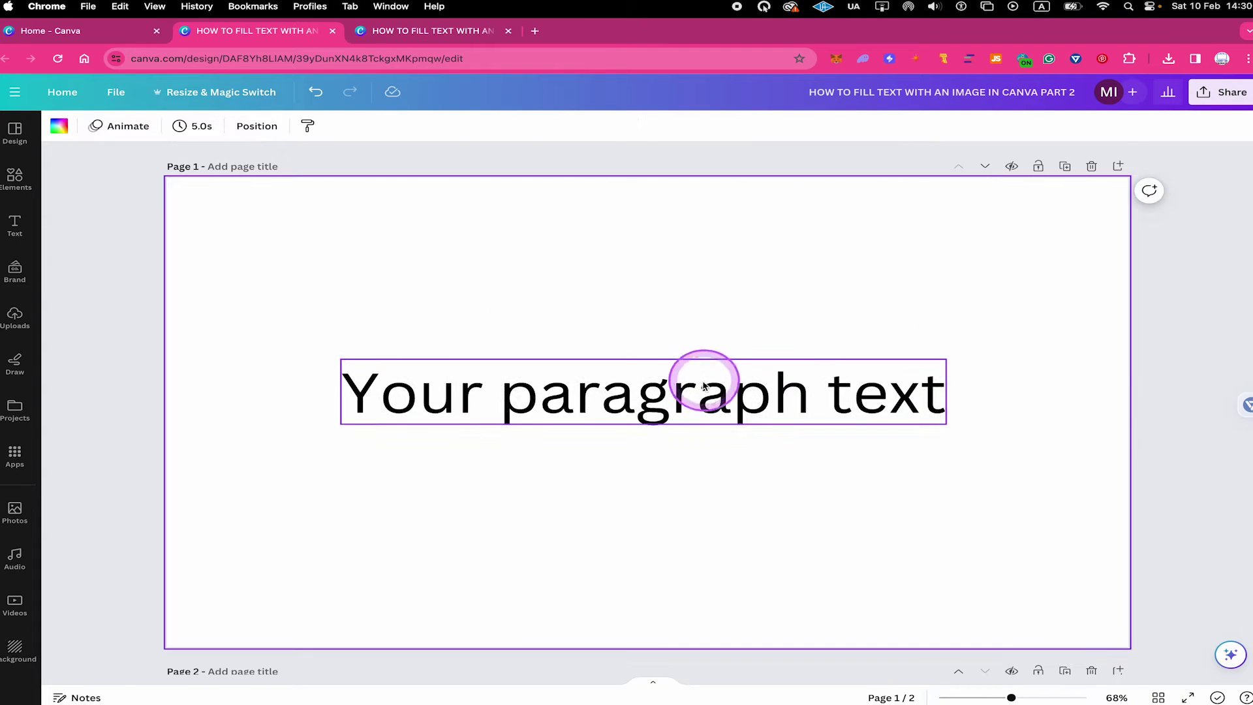
drag(703, 385, 713, 302)
key(Return)
click(872, 481)
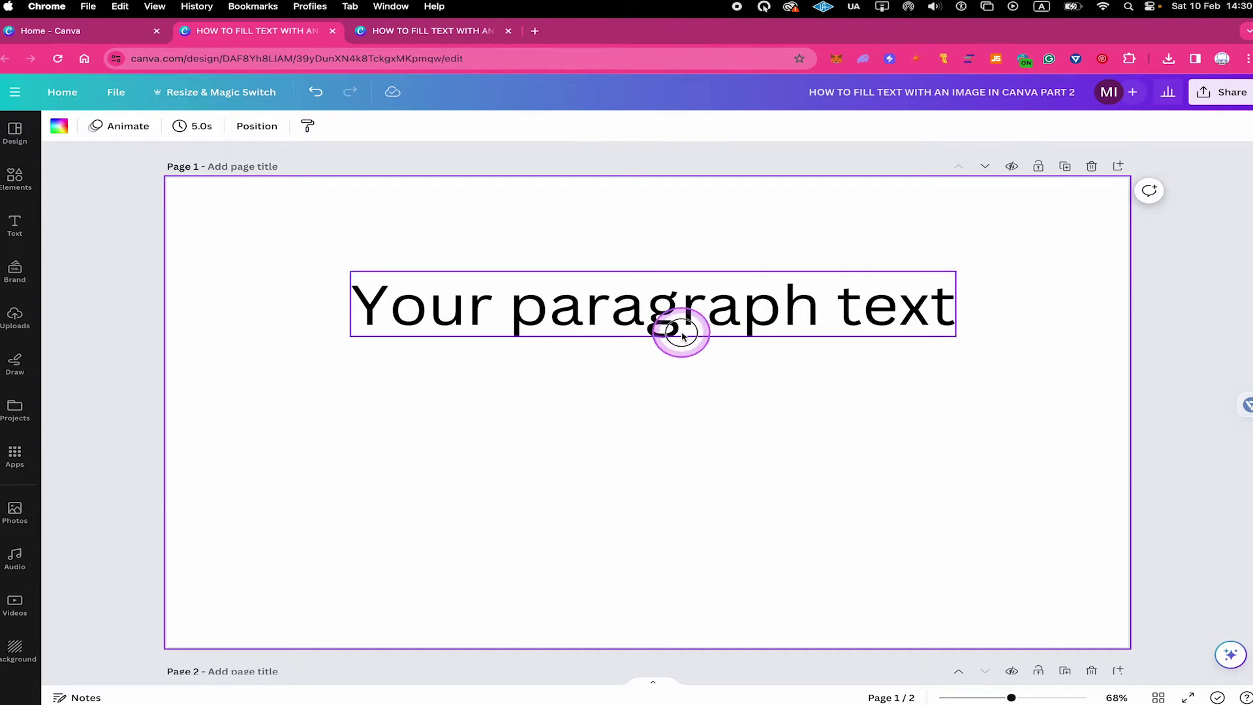
Step: Replace the placeholder text on page 1 with HOOPER
double_click(682, 334)
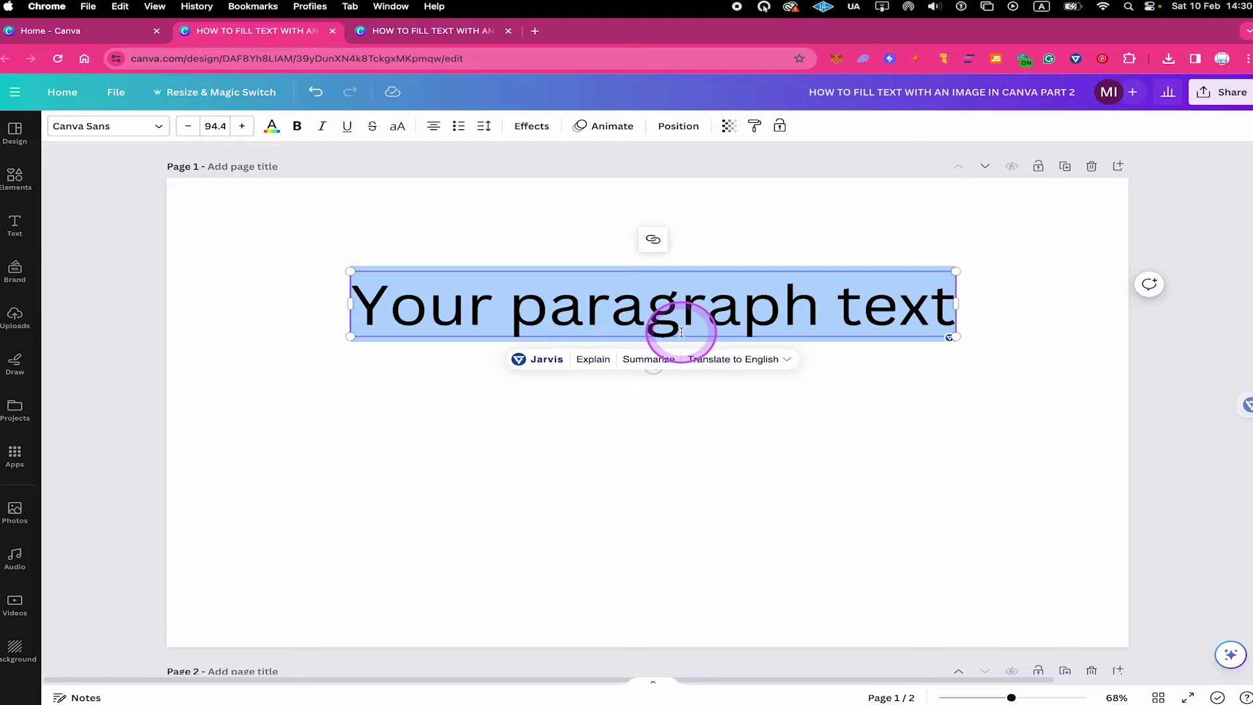
text(HOOPER)
click(746, 414)
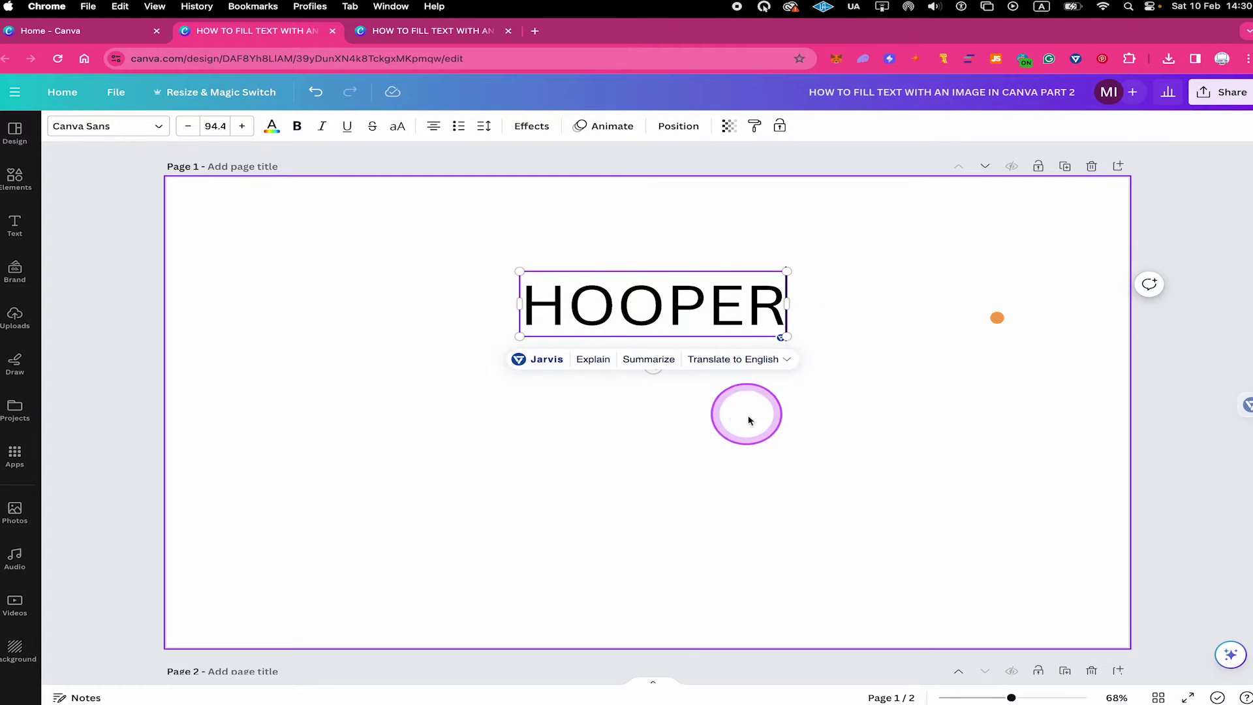
Step: Enlarge the HOOPER text to about size 236 and place it near the middle of the page
click(656, 305)
drag(656, 306, 495, 307)
drag(629, 308, 1028, 417)
drag(747, 326, 724, 355)
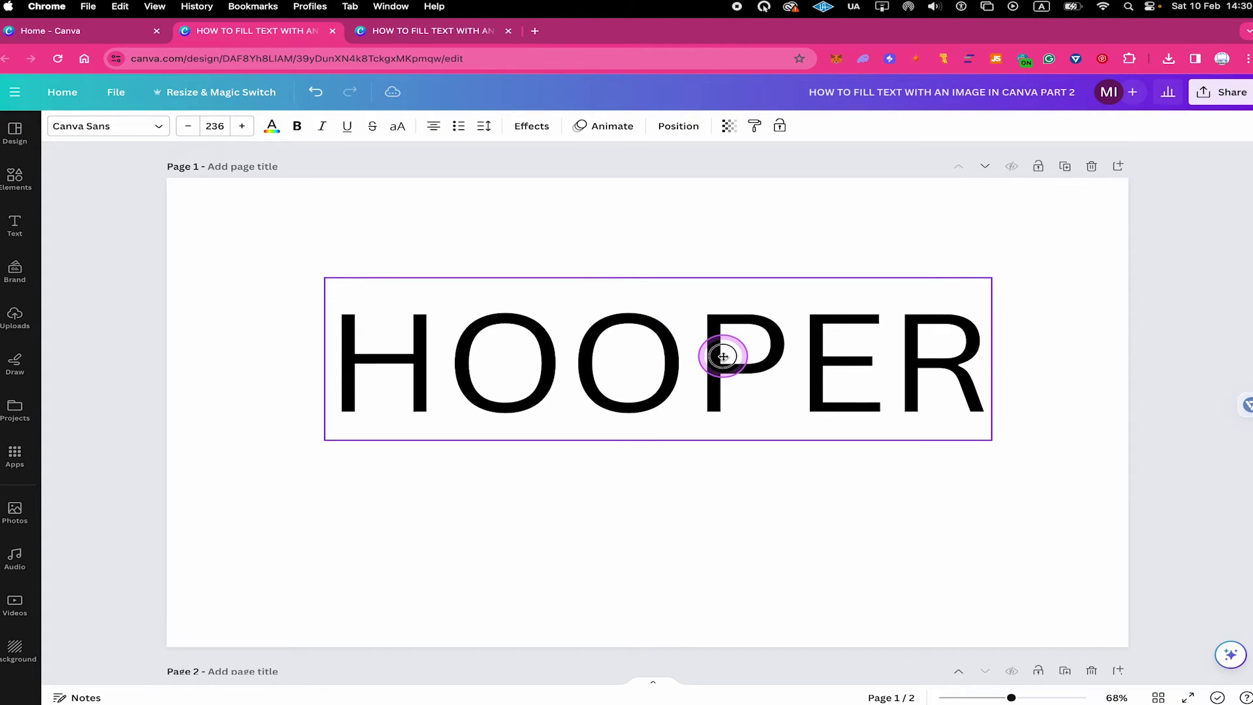
click(787, 223)
Step: Find the Bangers font and apply it to the HOOPER text
click(635, 330)
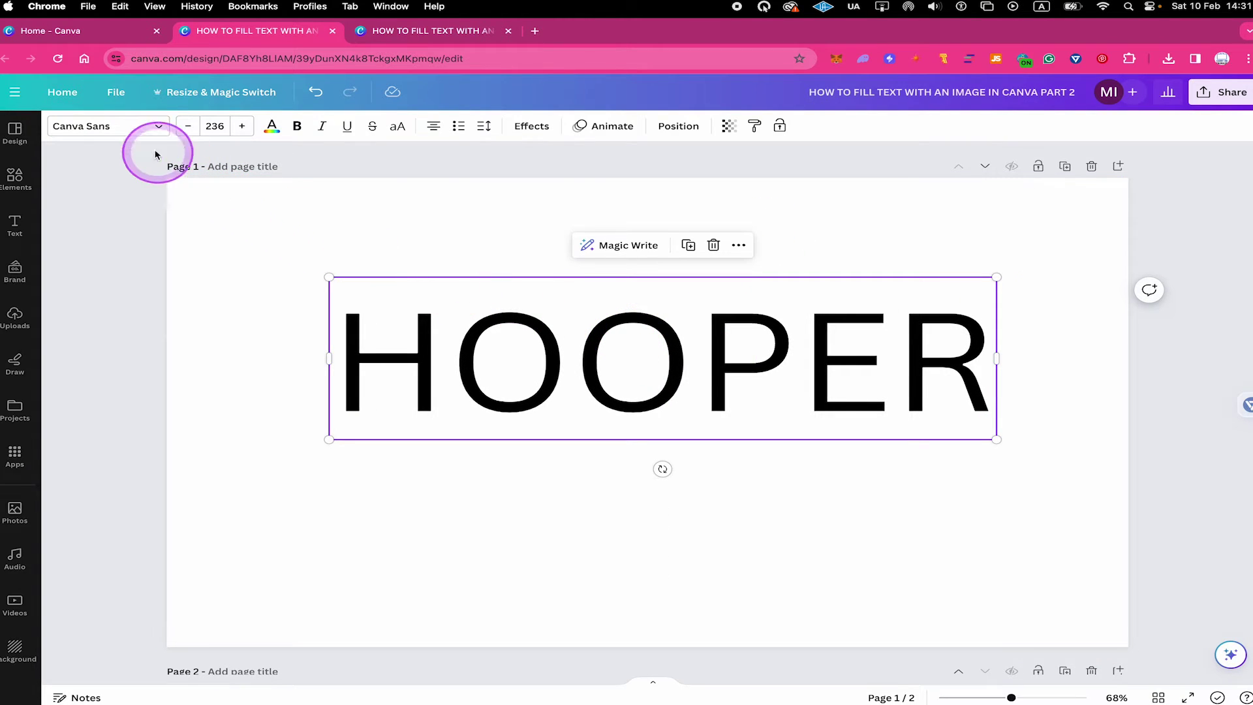
click(117, 128)
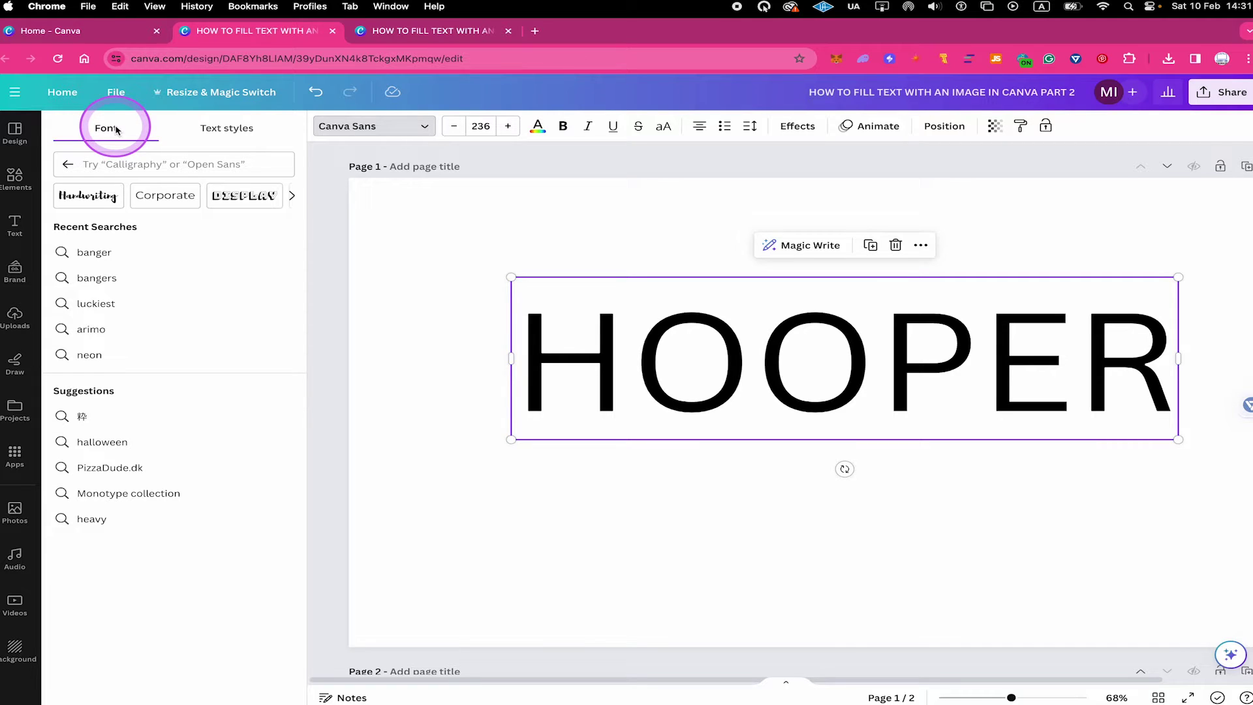
click(142, 165)
text(bangers)
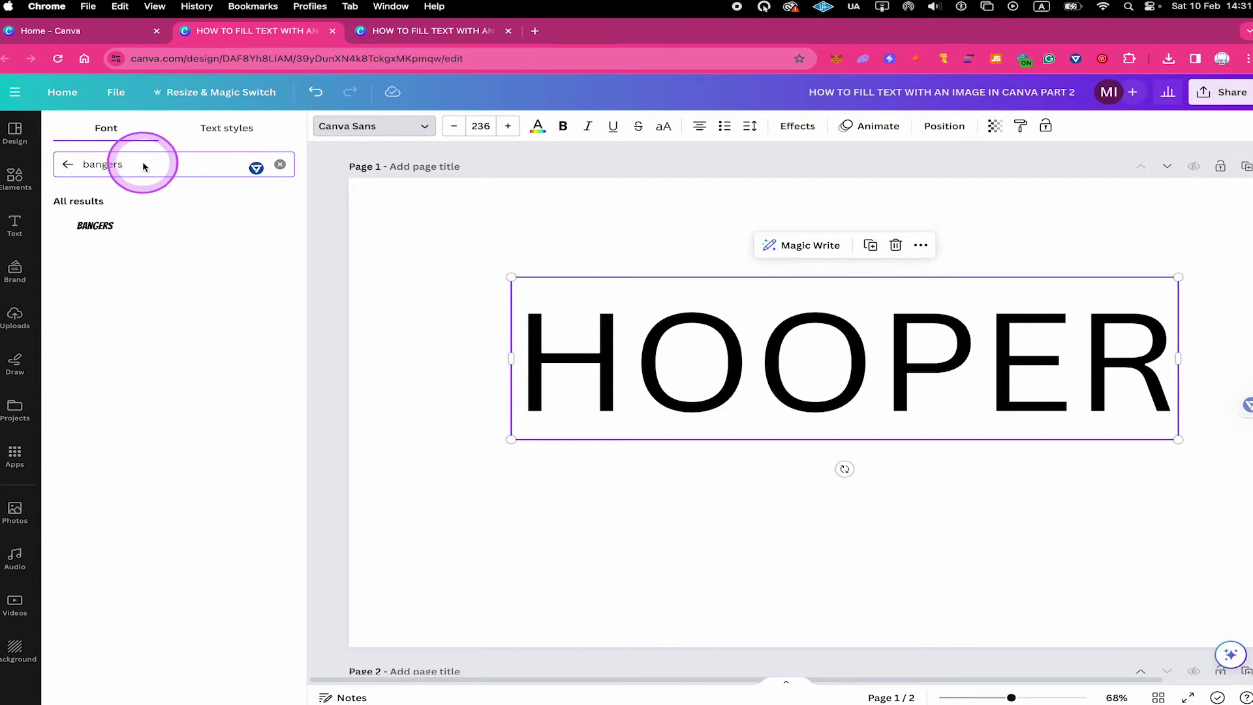
click(98, 226)
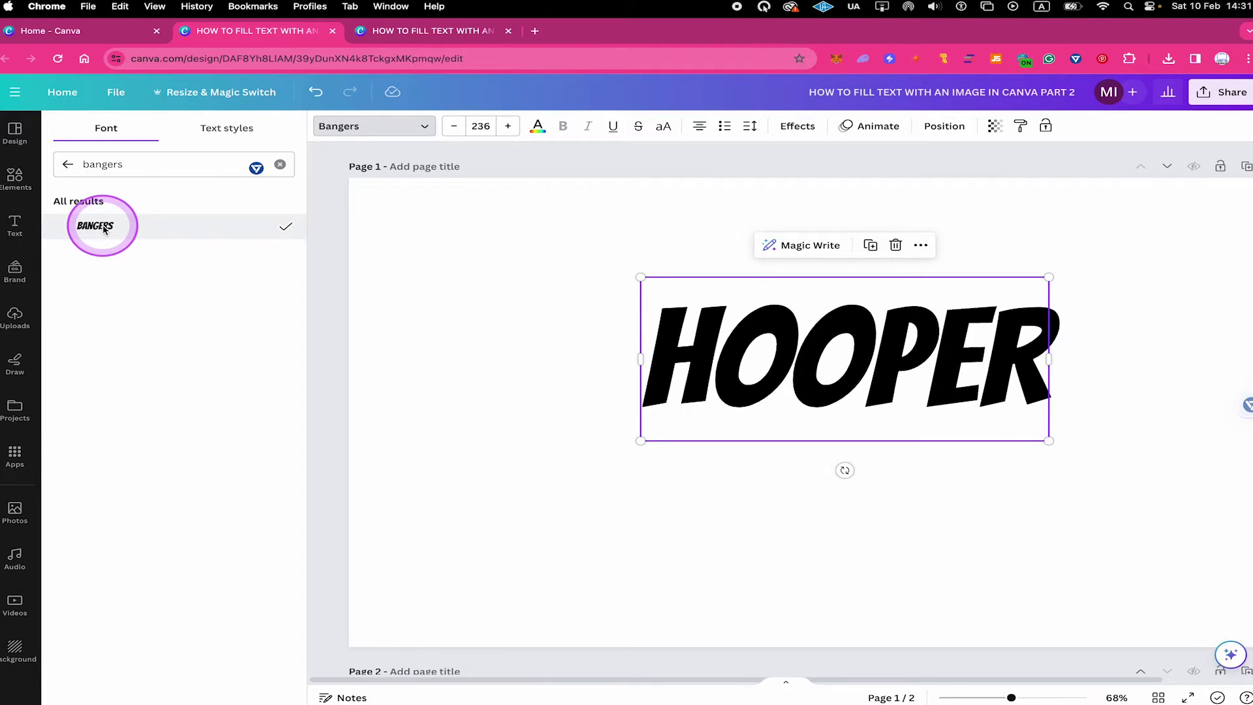
click(922, 206)
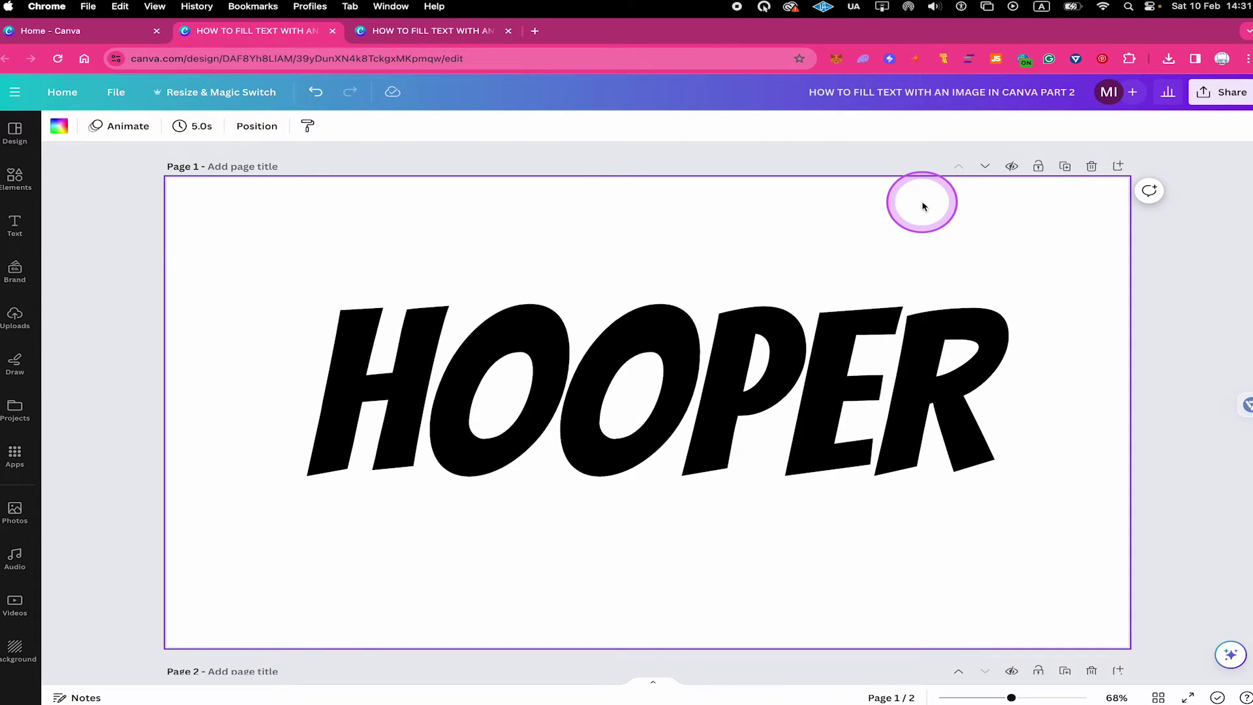
Step: Add a black rectangle and stretch it on all sides until it covers the whole HOOPER text with a small margin
key(r)
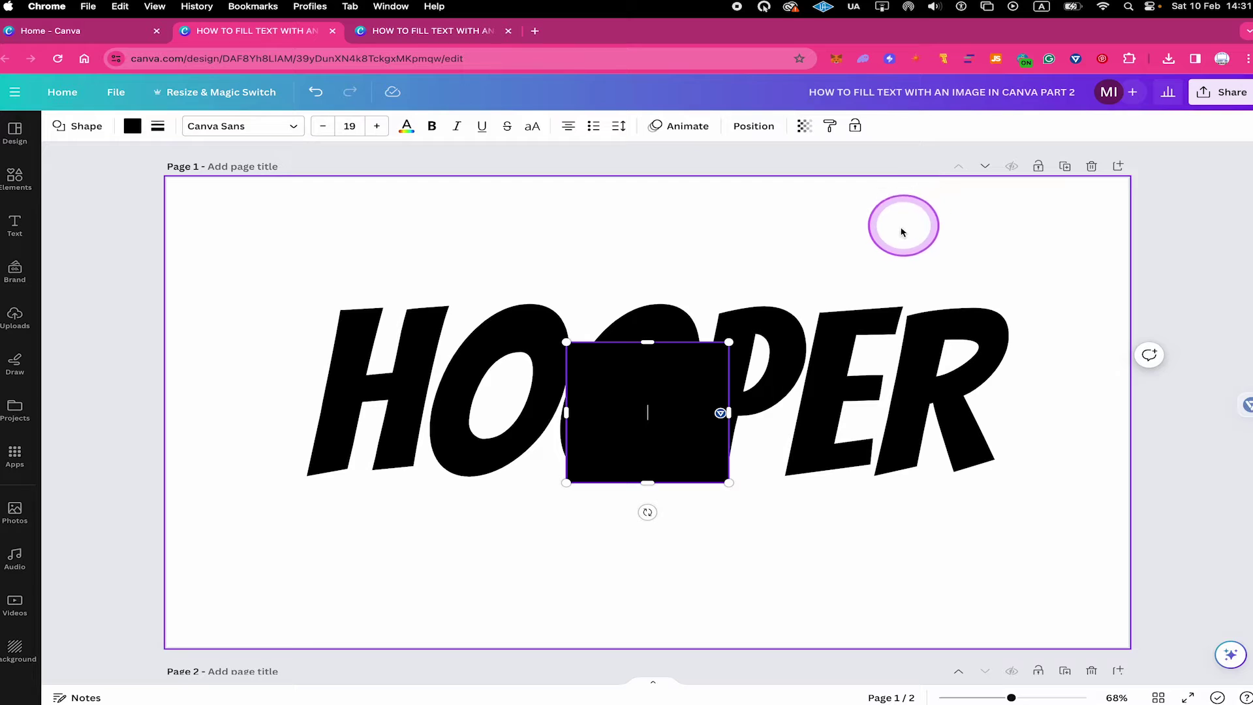
click(636, 367)
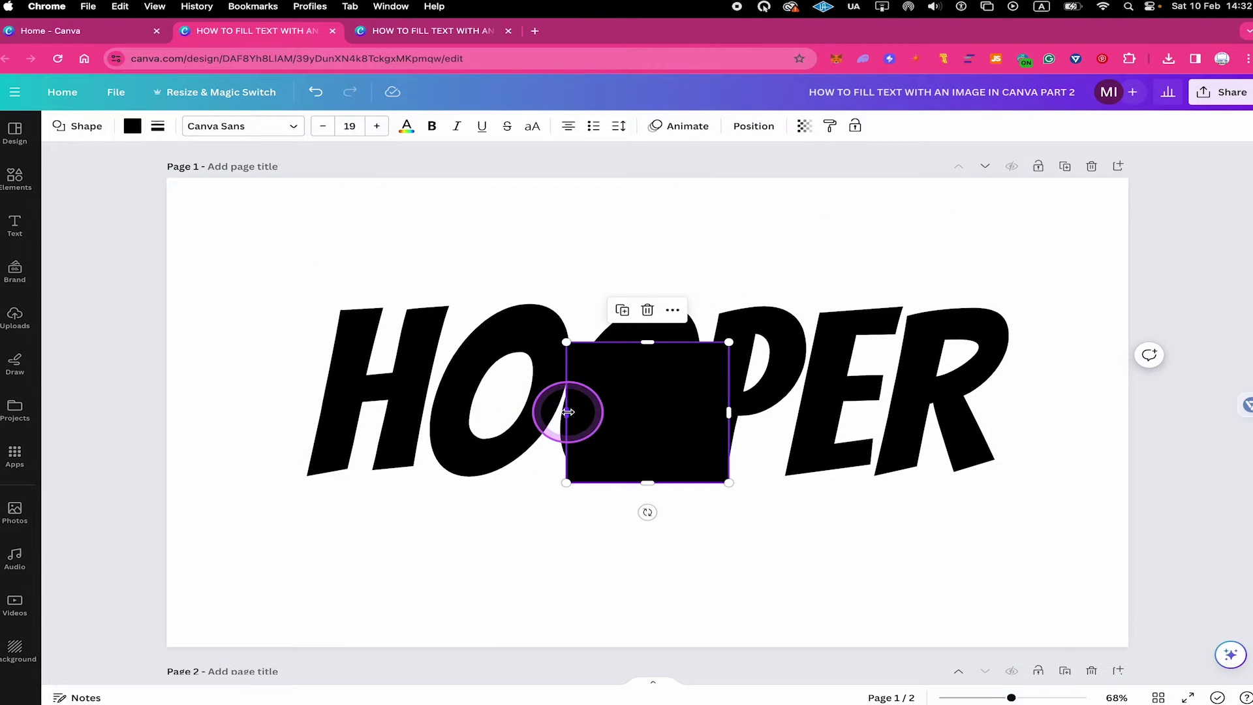
drag(567, 413, 298, 414)
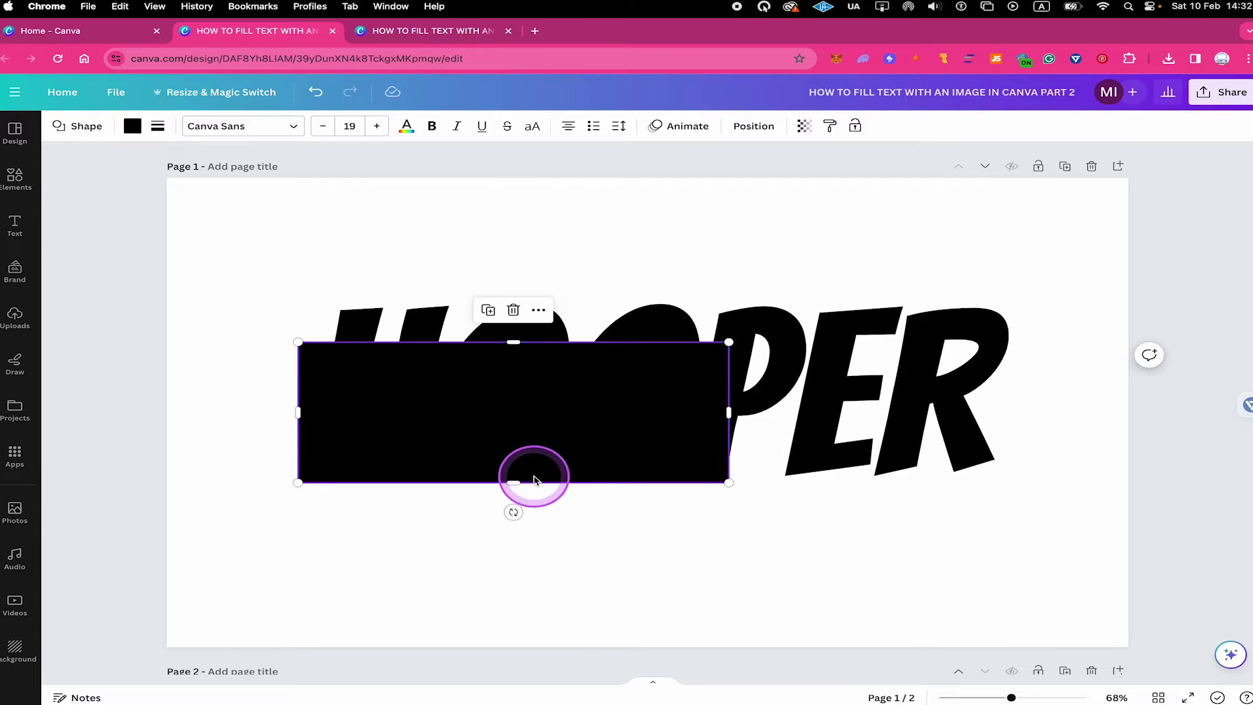
drag(519, 483, 522, 494)
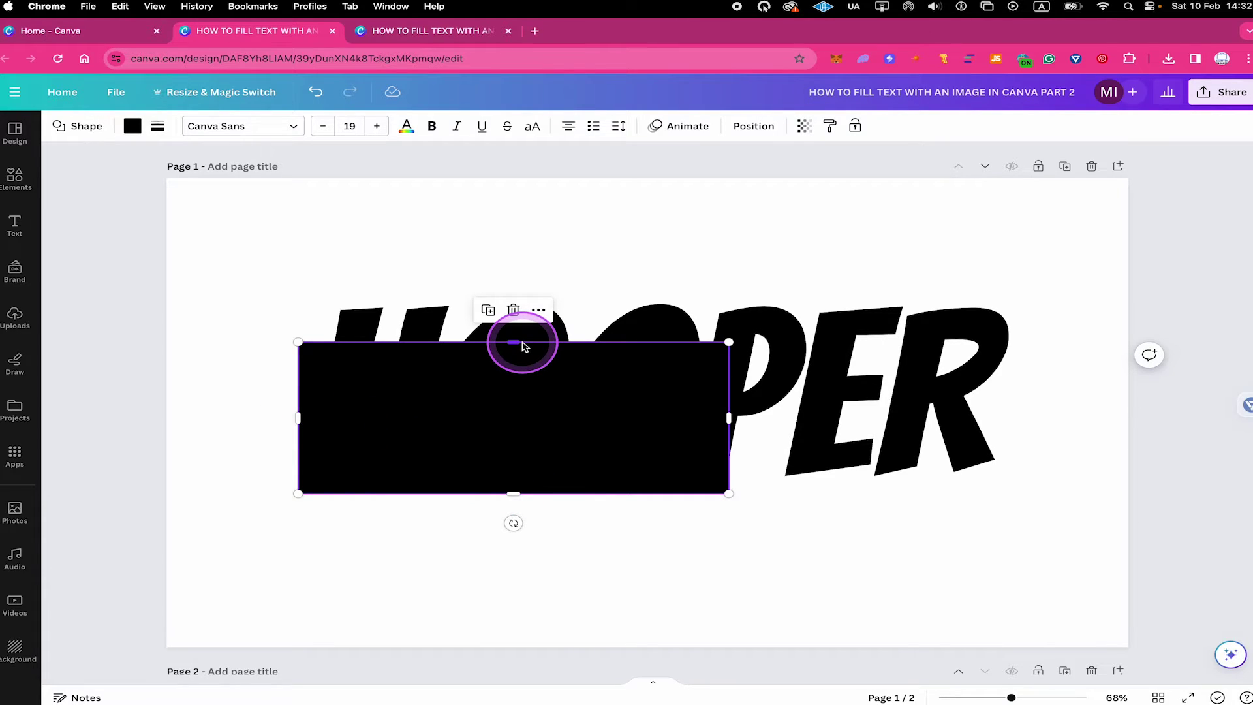
drag(520, 344, 515, 288)
drag(743, 400, 1044, 389)
drag(282, 391, 292, 390)
drag(670, 288, 669, 282)
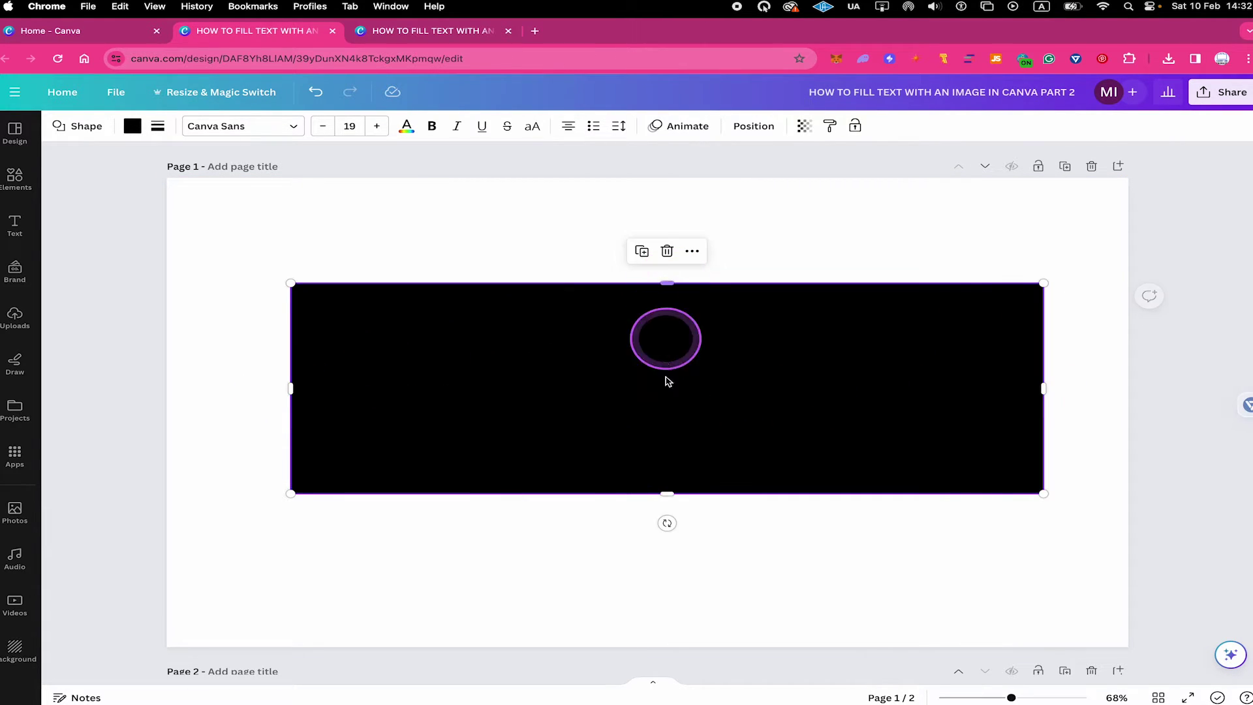
drag(666, 494, 666, 500)
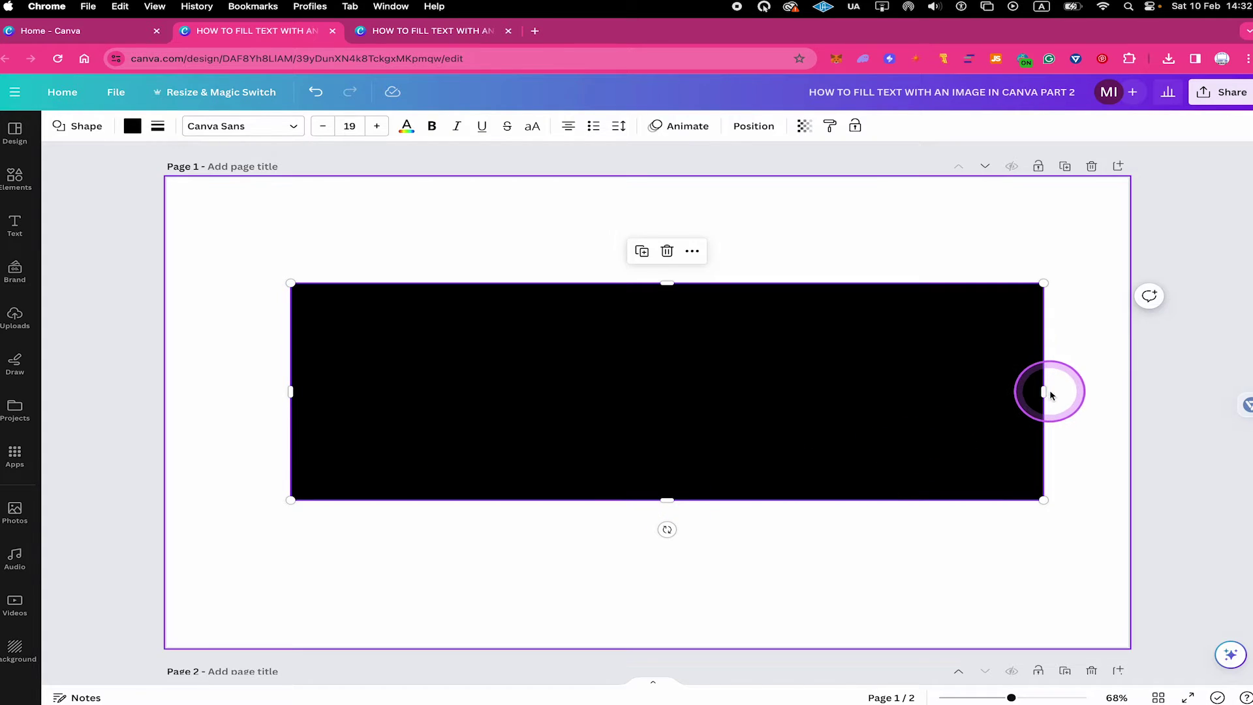
drag(1043, 392, 1047, 391)
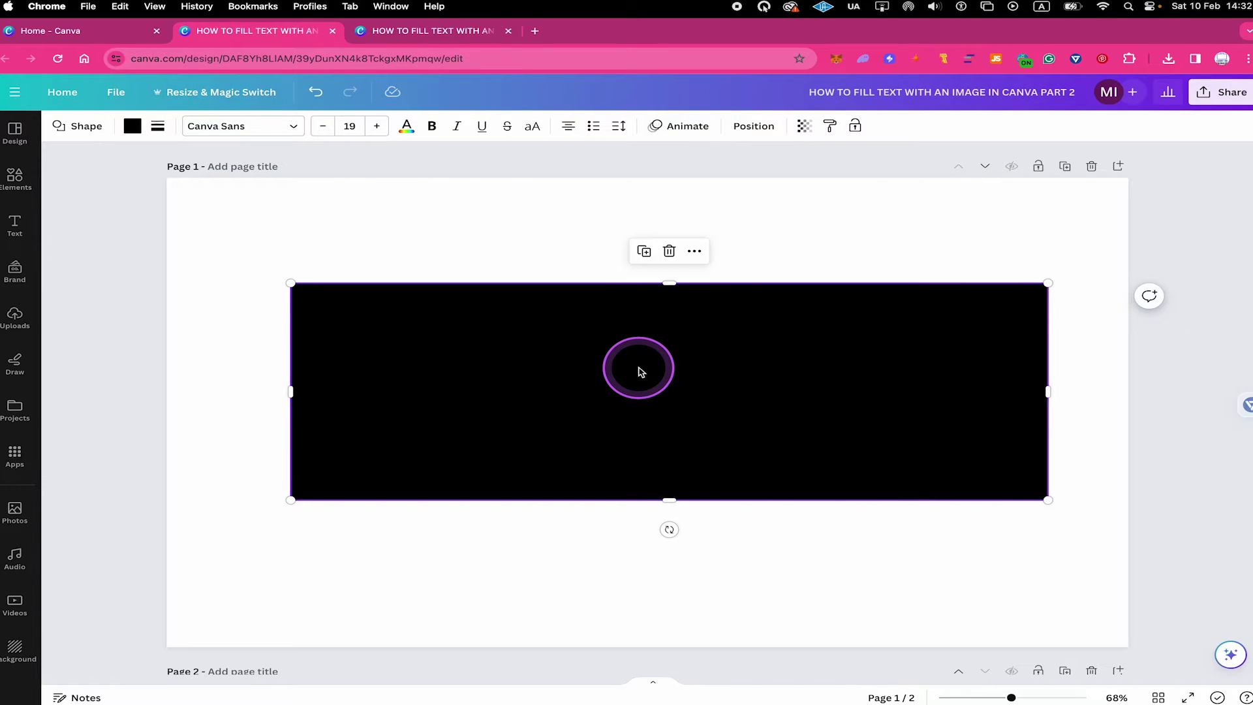
Step: Send the black rectangle to the back, behind the HOOPER text, and deselect it
right_click(639, 371)
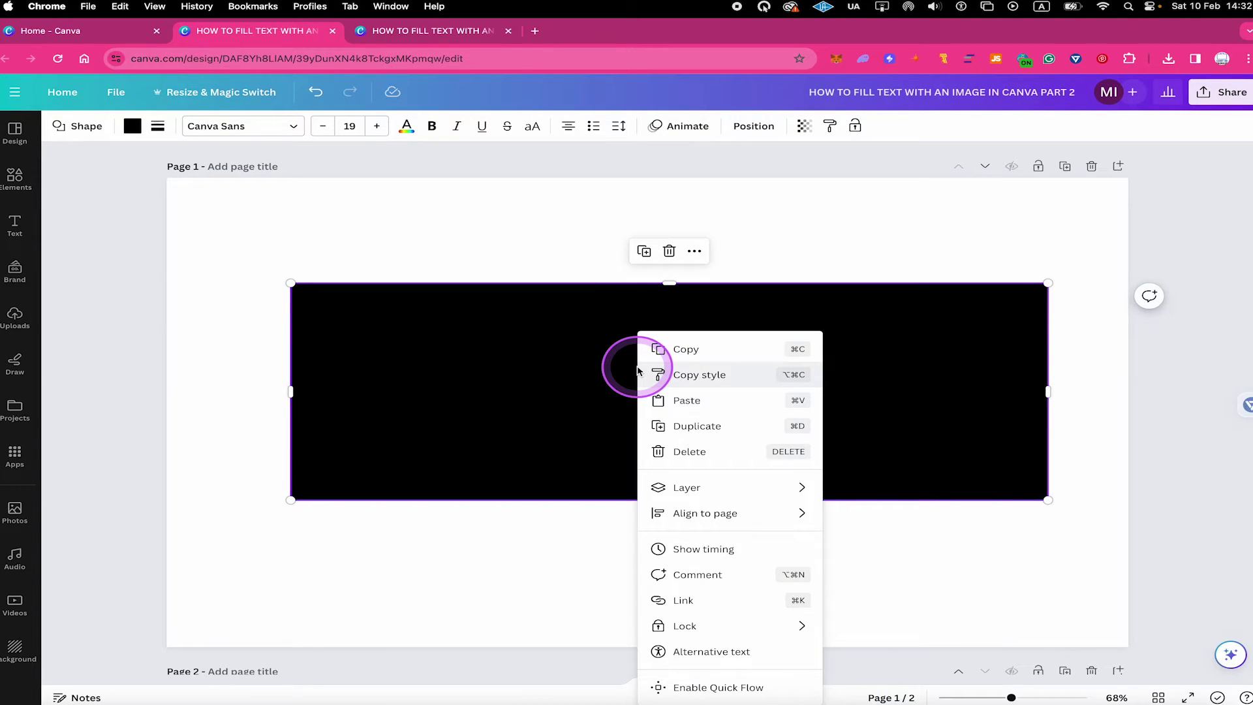
mouse_move(696, 490)
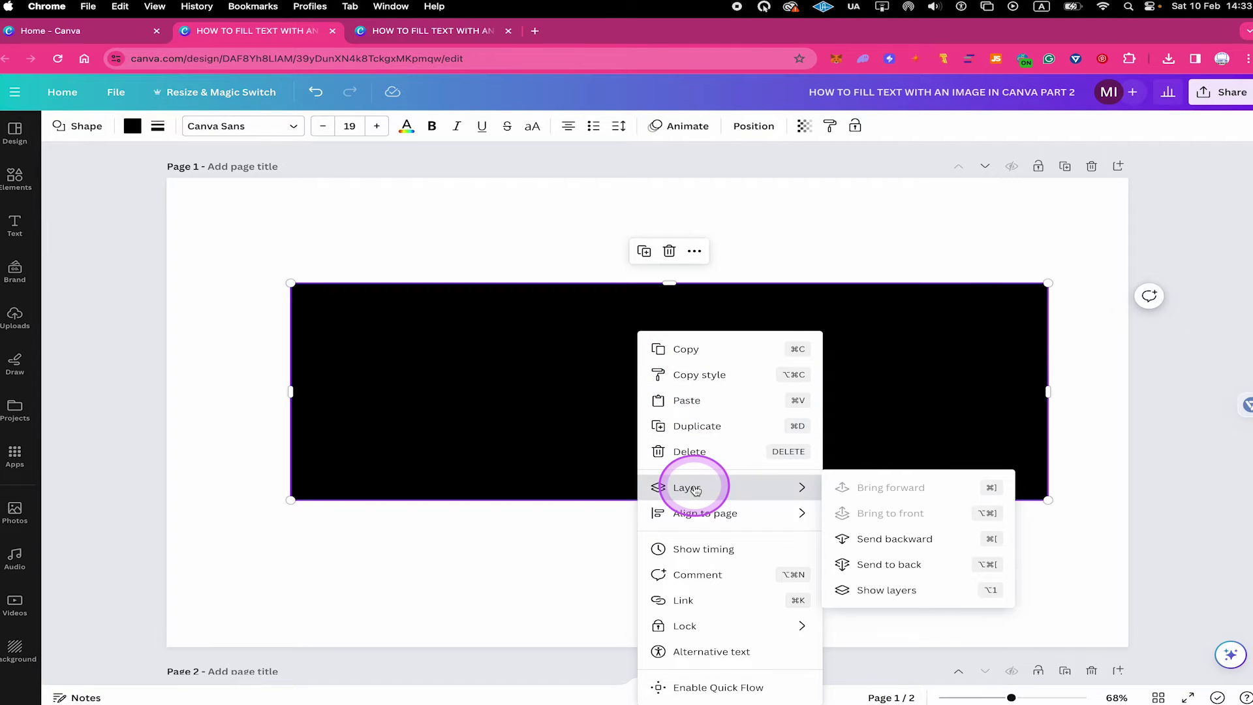
click(943, 565)
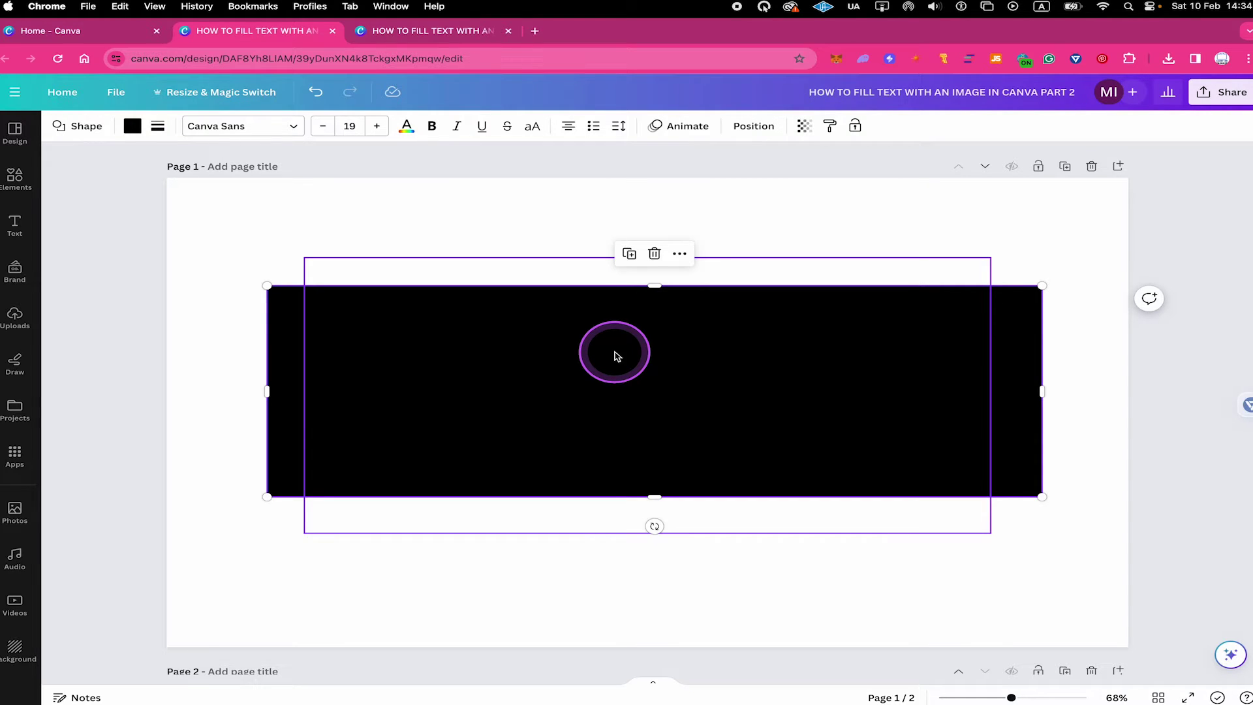
key(Escape)
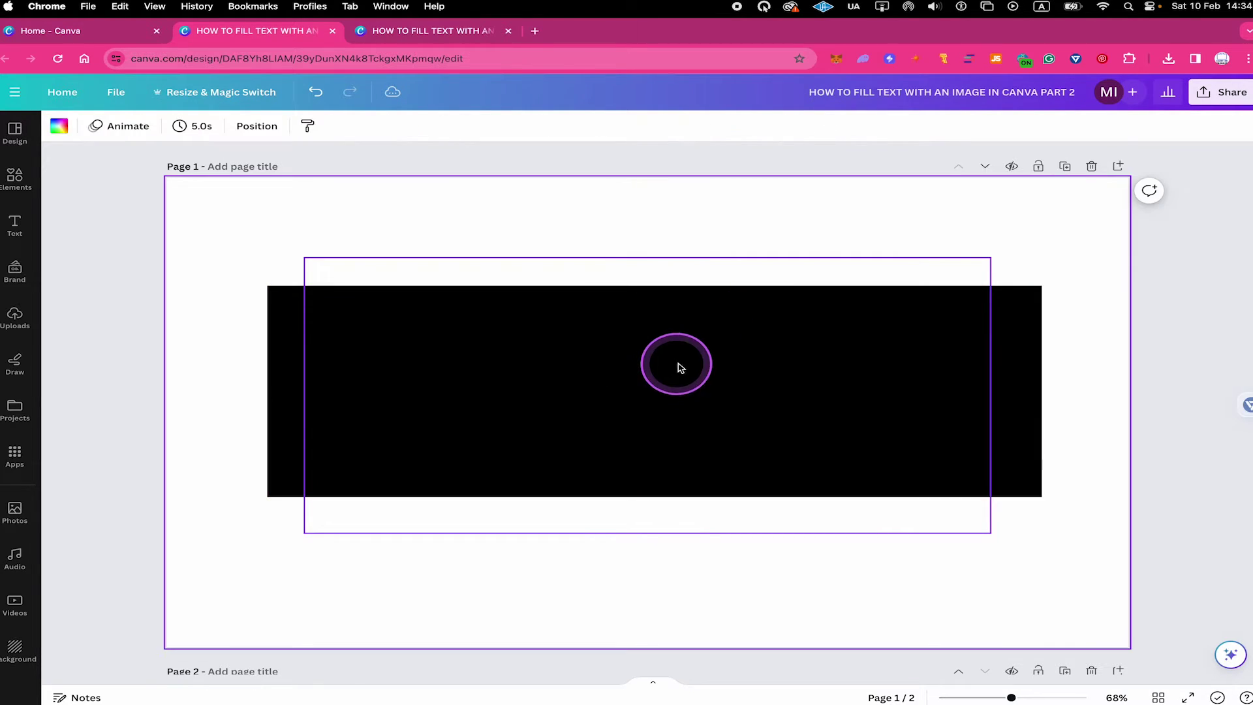
Step: Change the HOOPER text colour to white from the document colours
click(555, 389)
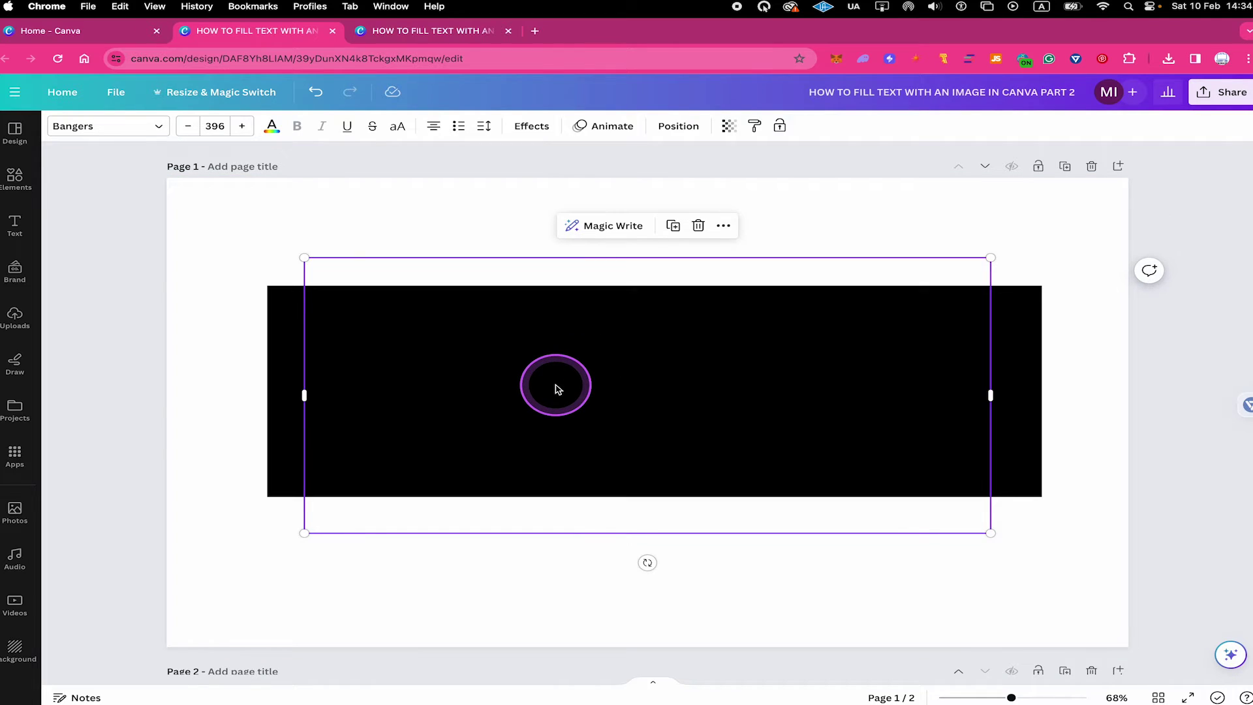
click(271, 127)
click(149, 203)
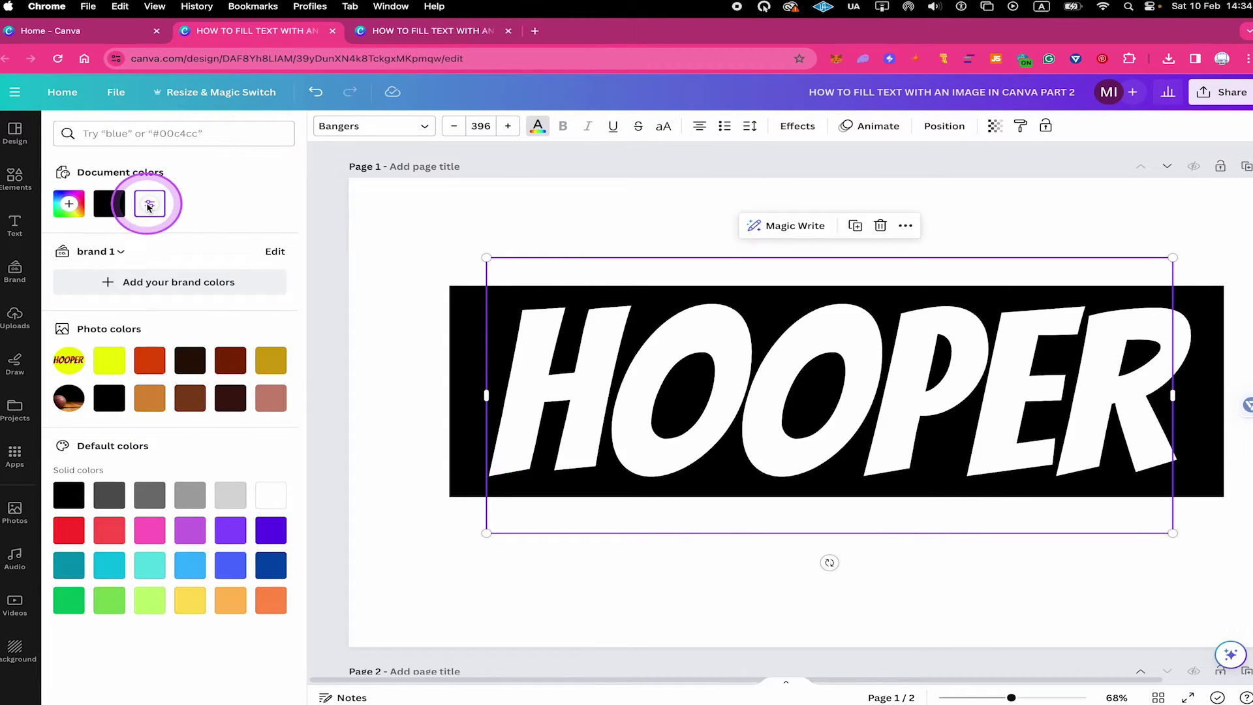
click(400, 185)
click(640, 204)
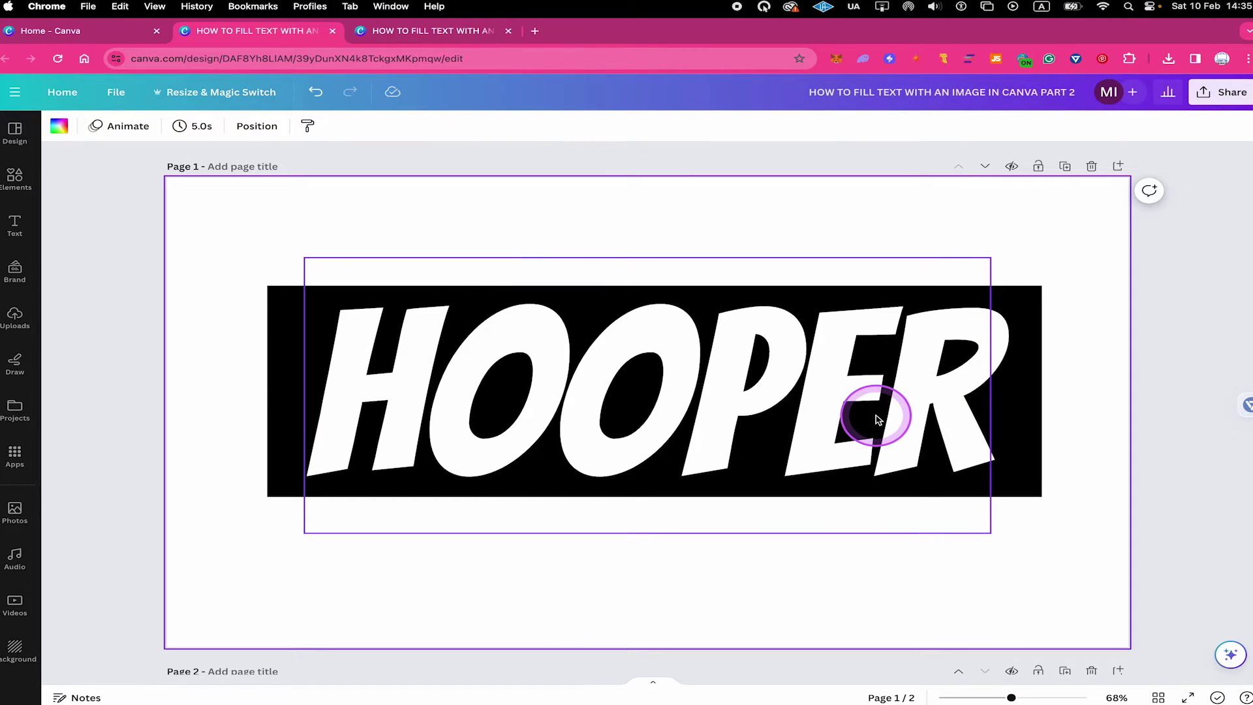
Step: Download only page 1 as a PNG and add the downloaded file to the design's uploads
click(1219, 93)
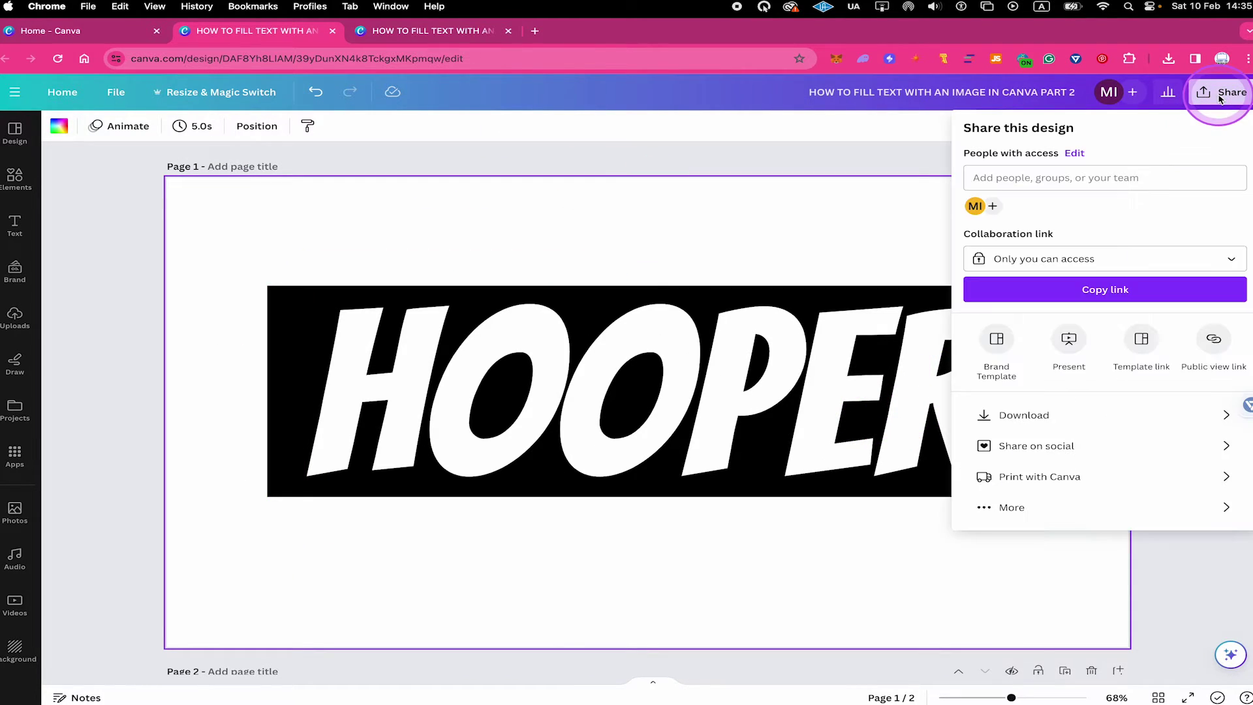
click(1041, 417)
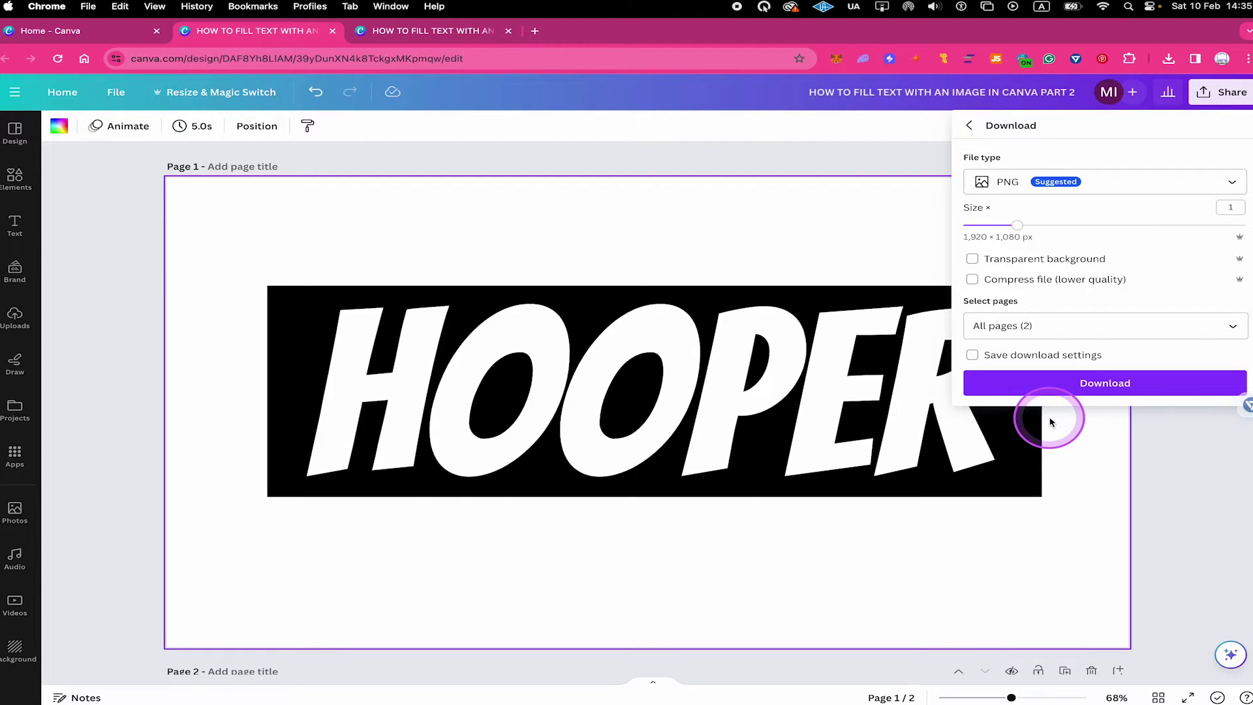
click(1058, 328)
click(1234, 362)
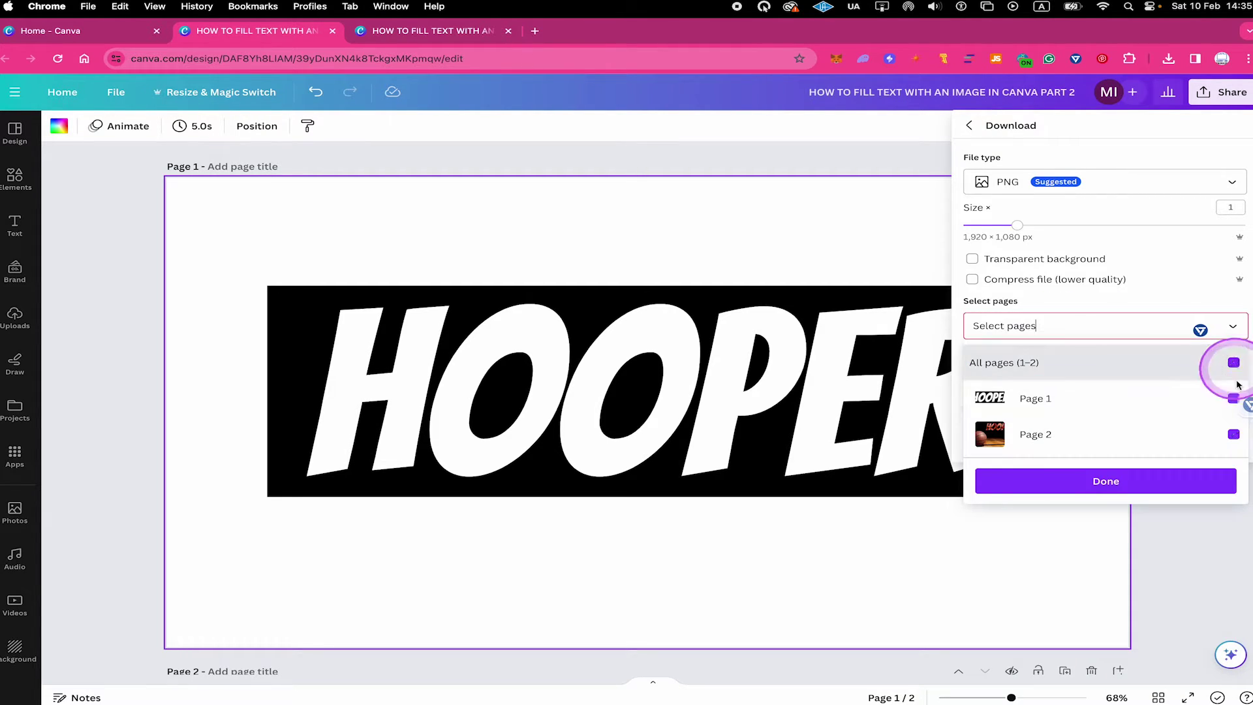
click(1233, 398)
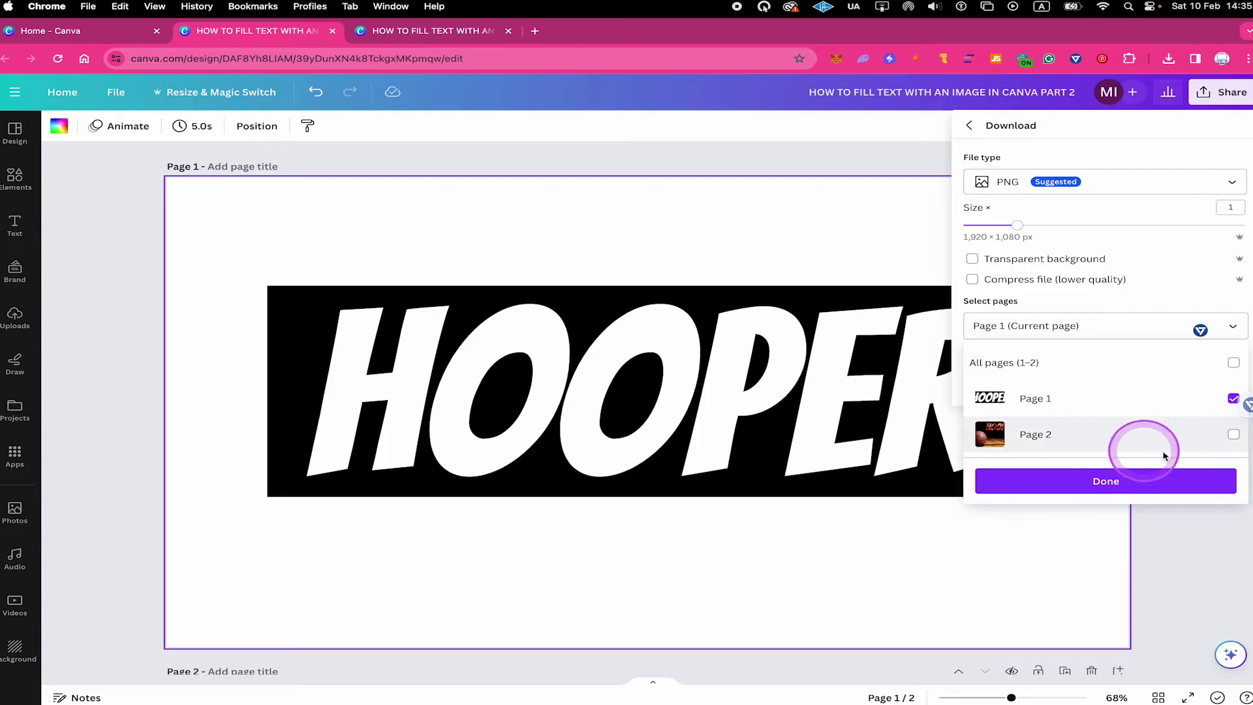
click(1103, 481)
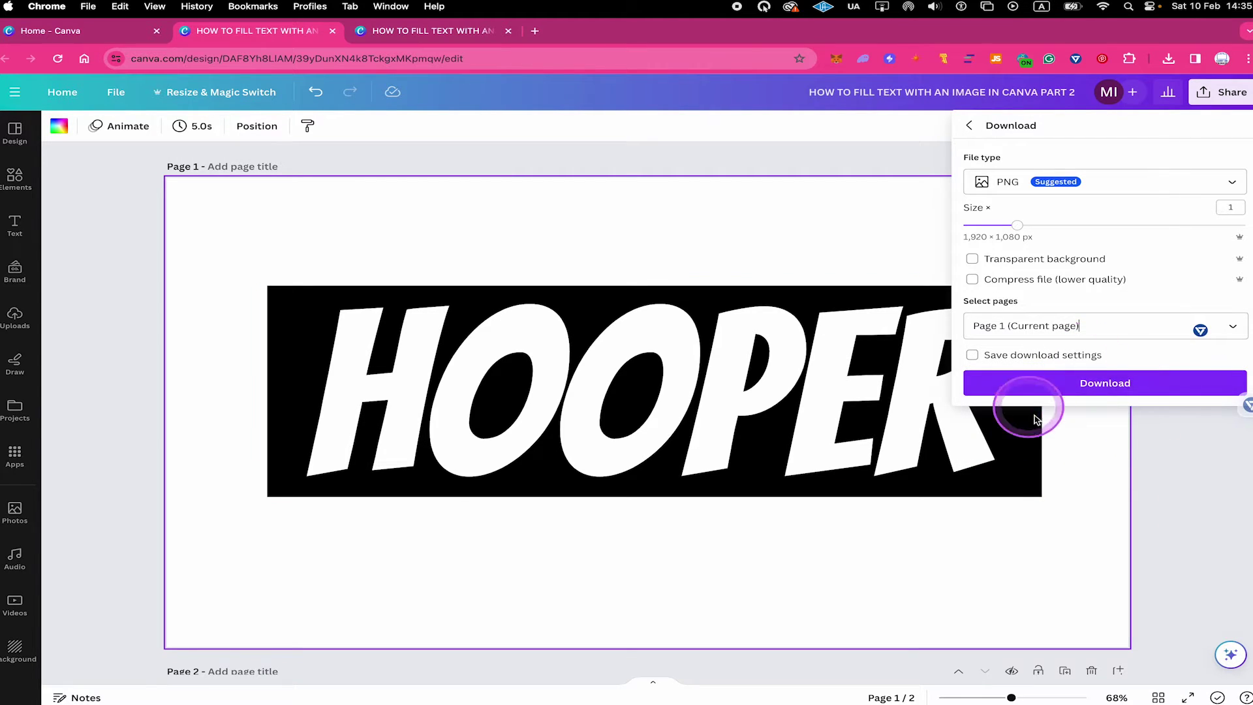
click(1118, 383)
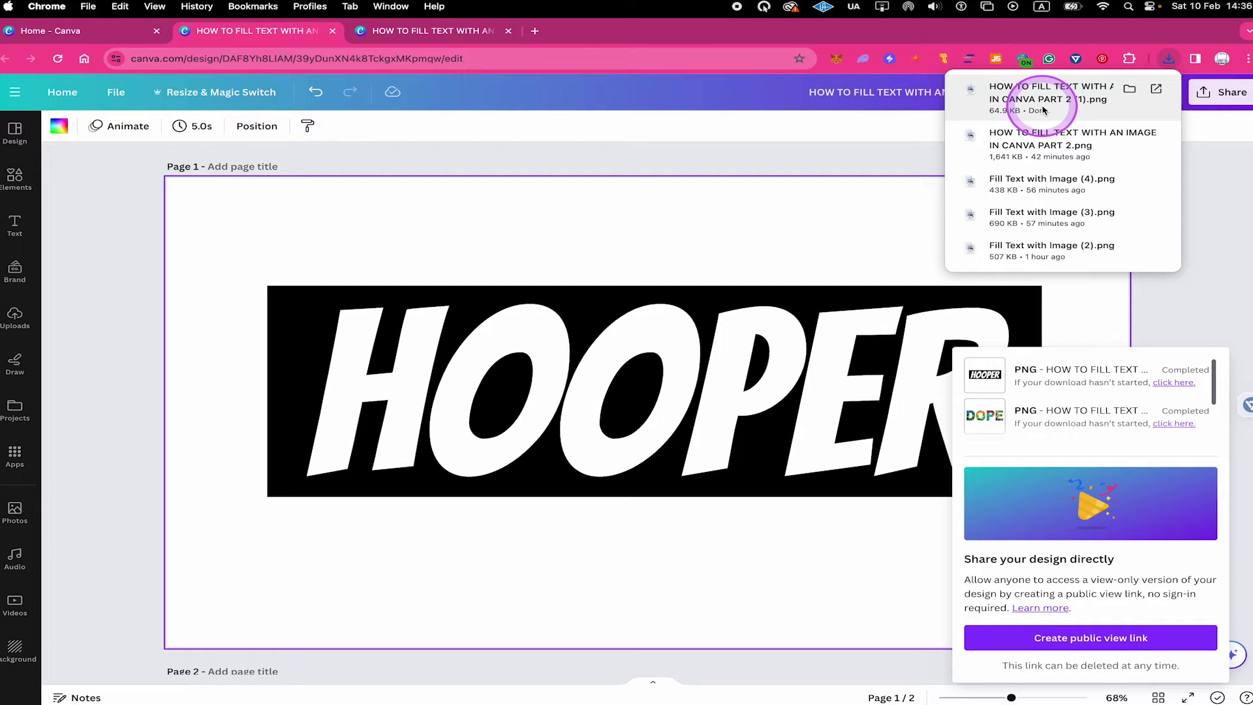
drag(1043, 110, 176, 299)
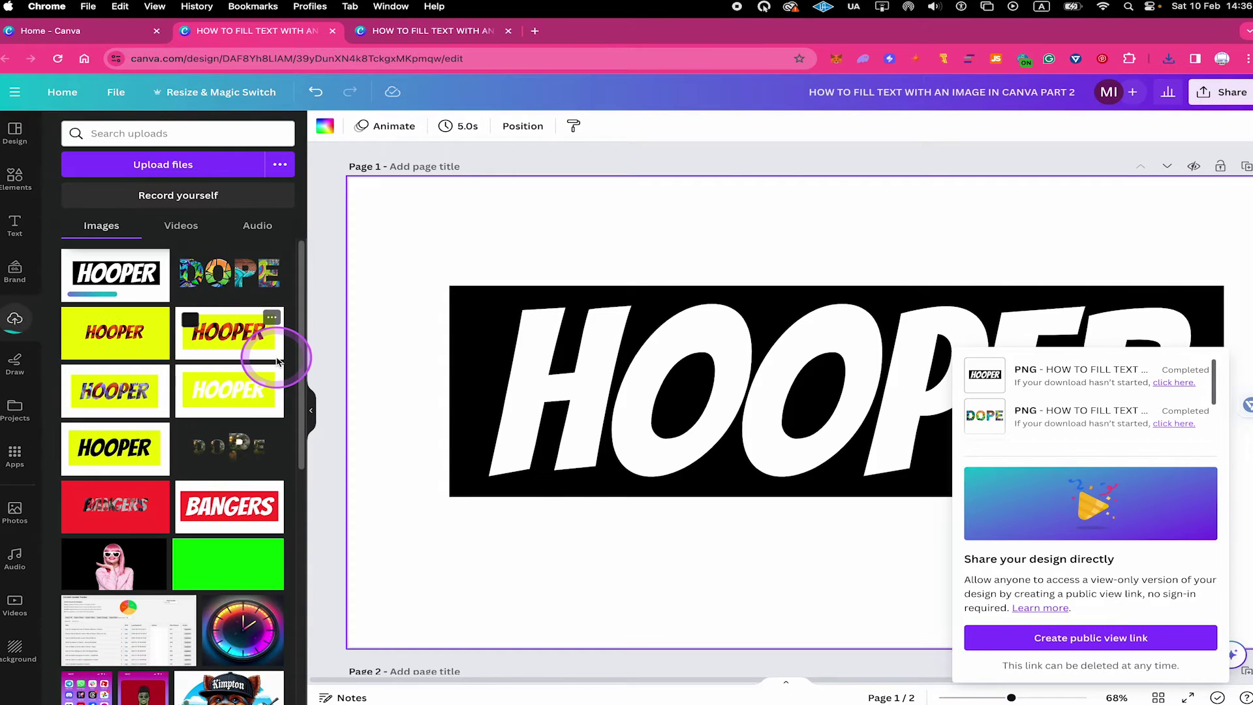
Step: Delete the HOOPER text and the black rectangle from page 1
click(690, 204)
drag(451, 195, 1172, 536)
key(Delete)
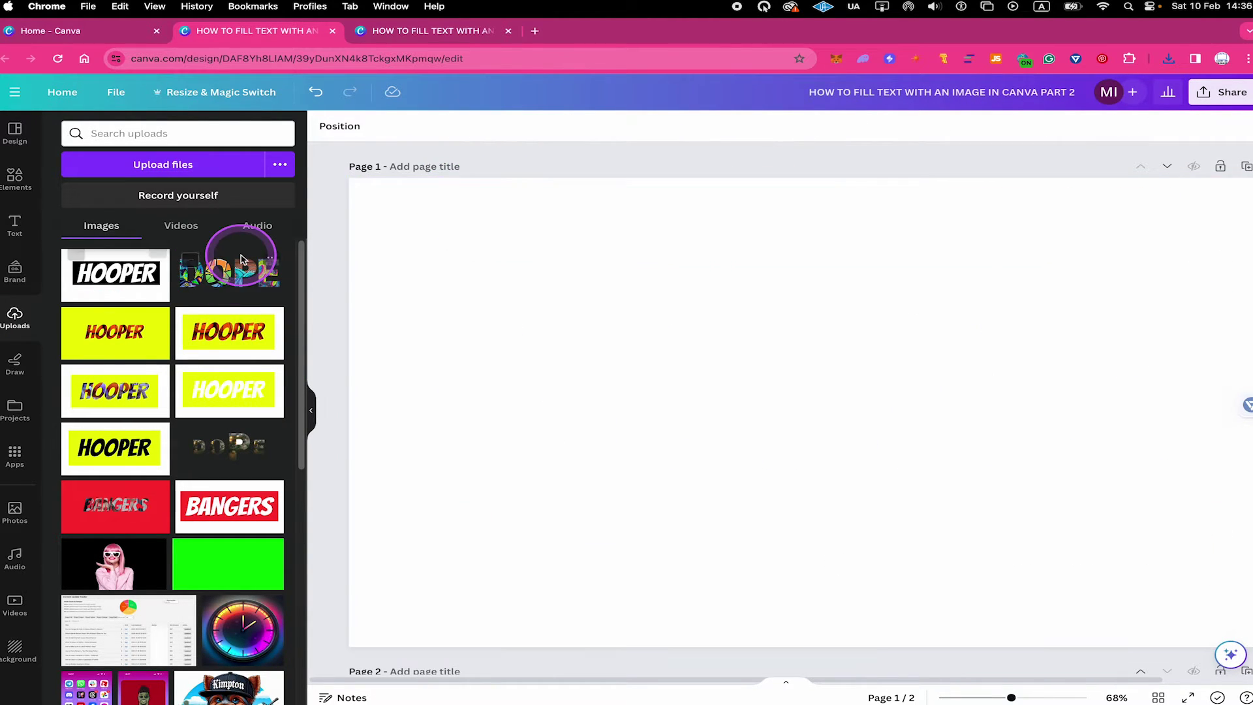
Step: Place the uploaded white HOOPER graphic with the black rectangle on page 1, enlarge it and remove its background
click(102, 284)
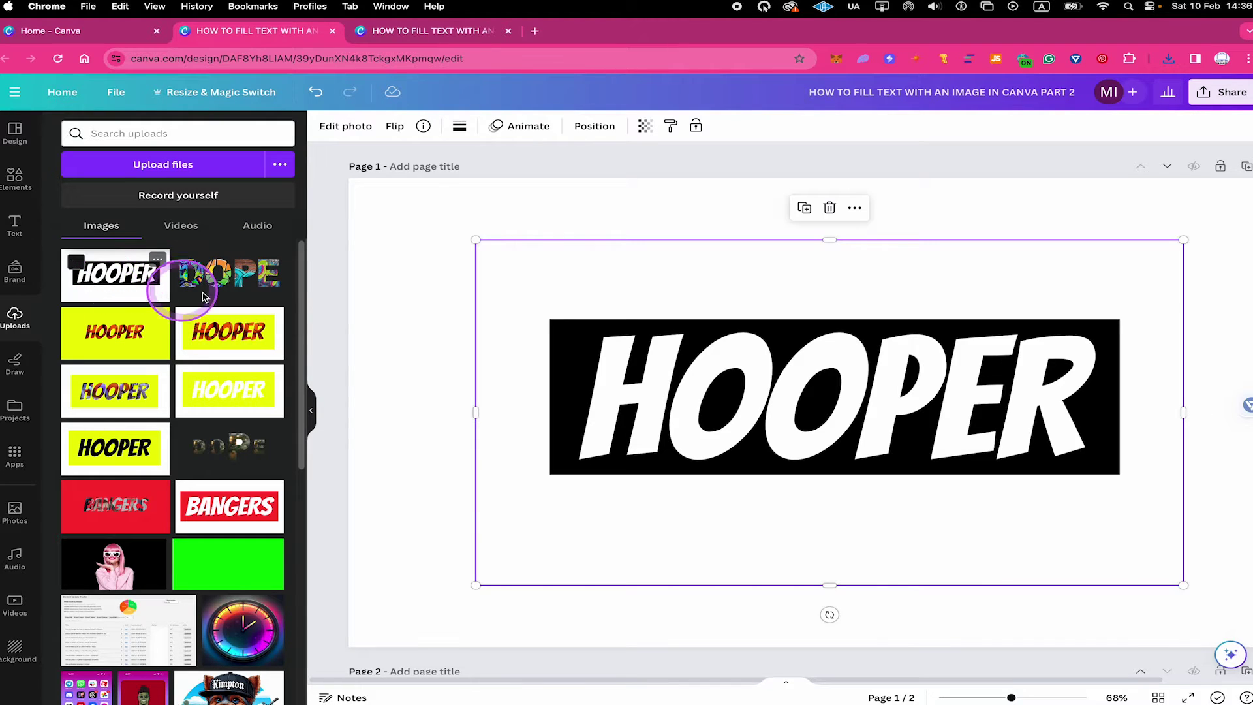
click(593, 189)
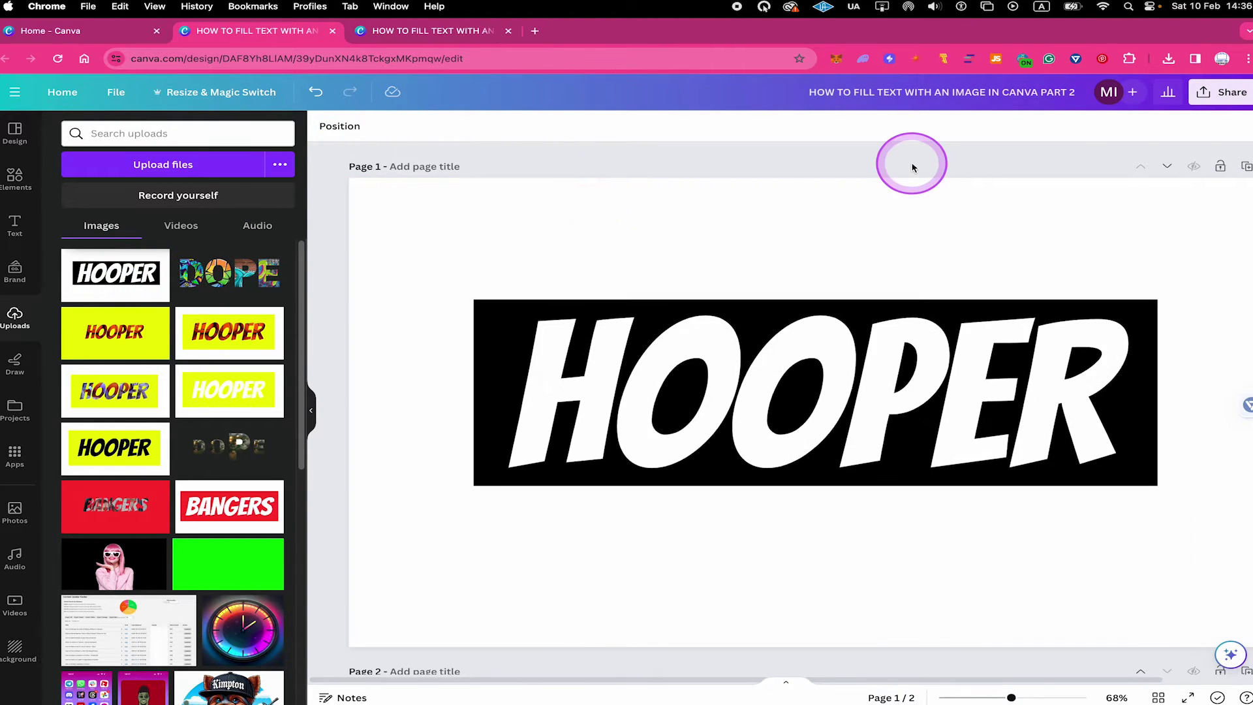
click(749, 383)
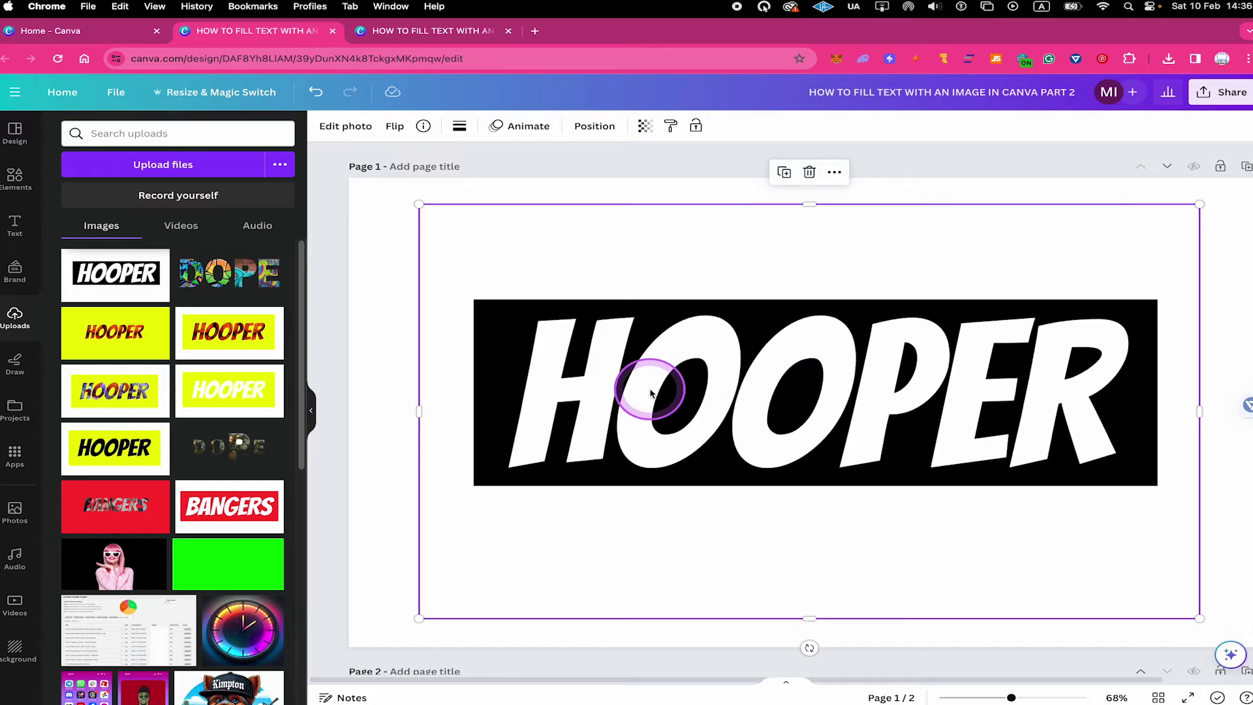
click(363, 128)
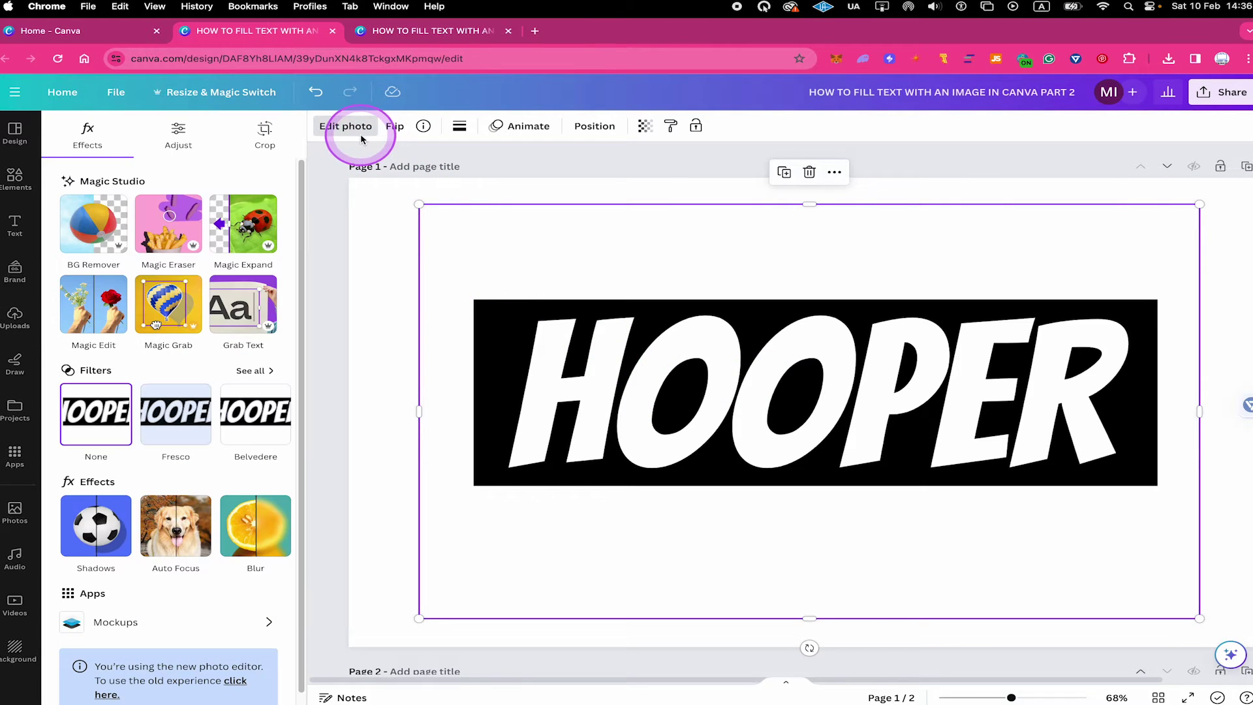
click(90, 237)
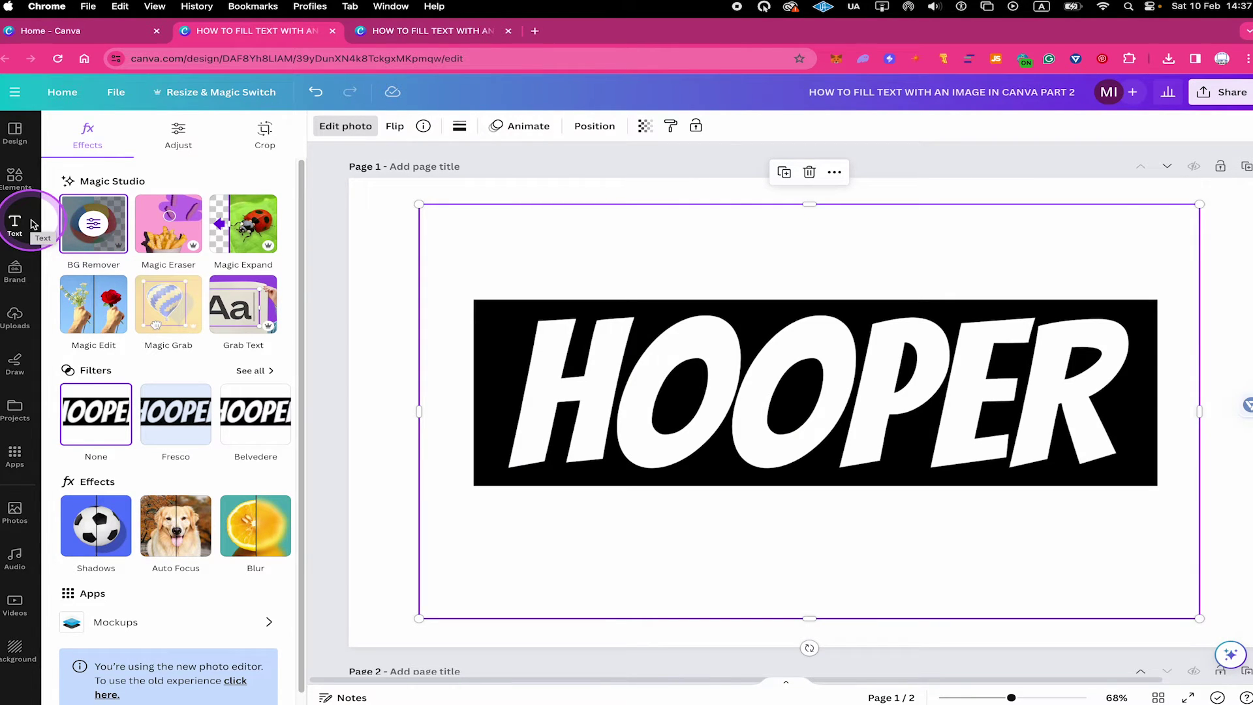
Step: Add the photo of stacked basketballs from the basketball search to page 1 and send it to the back, behind the HOOPER cutout
click(12, 522)
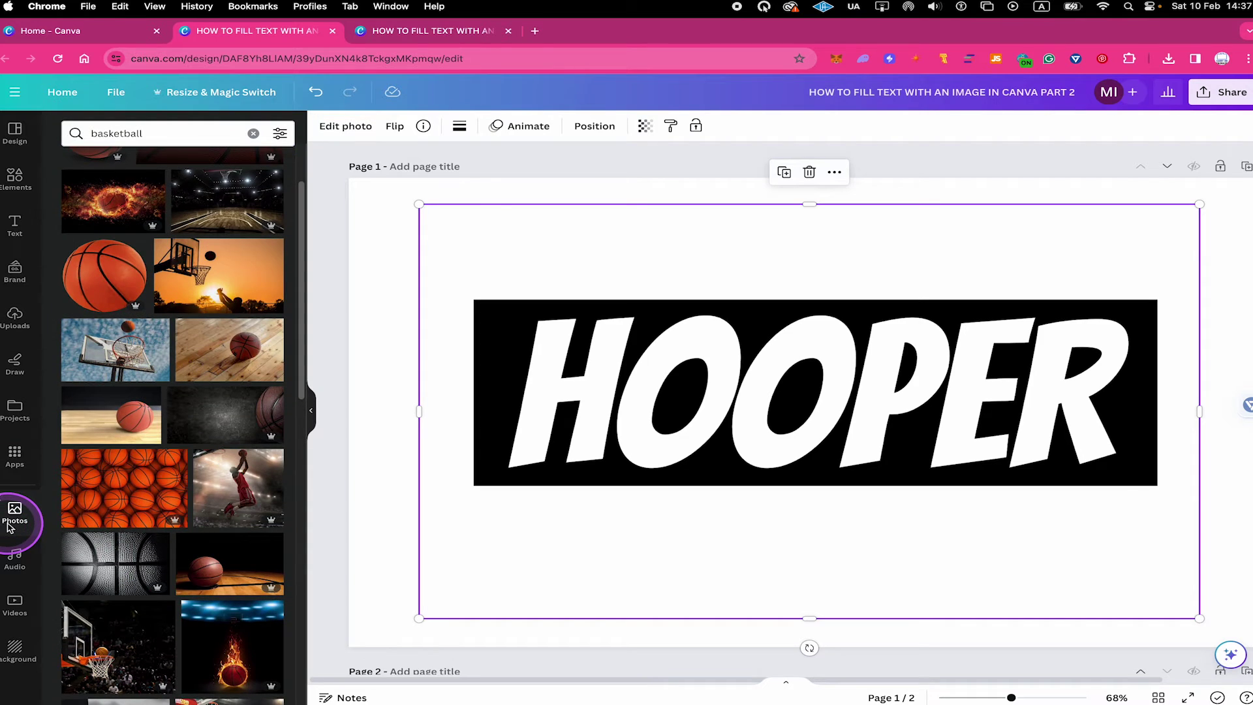
scroll(154, 476, up, 1)
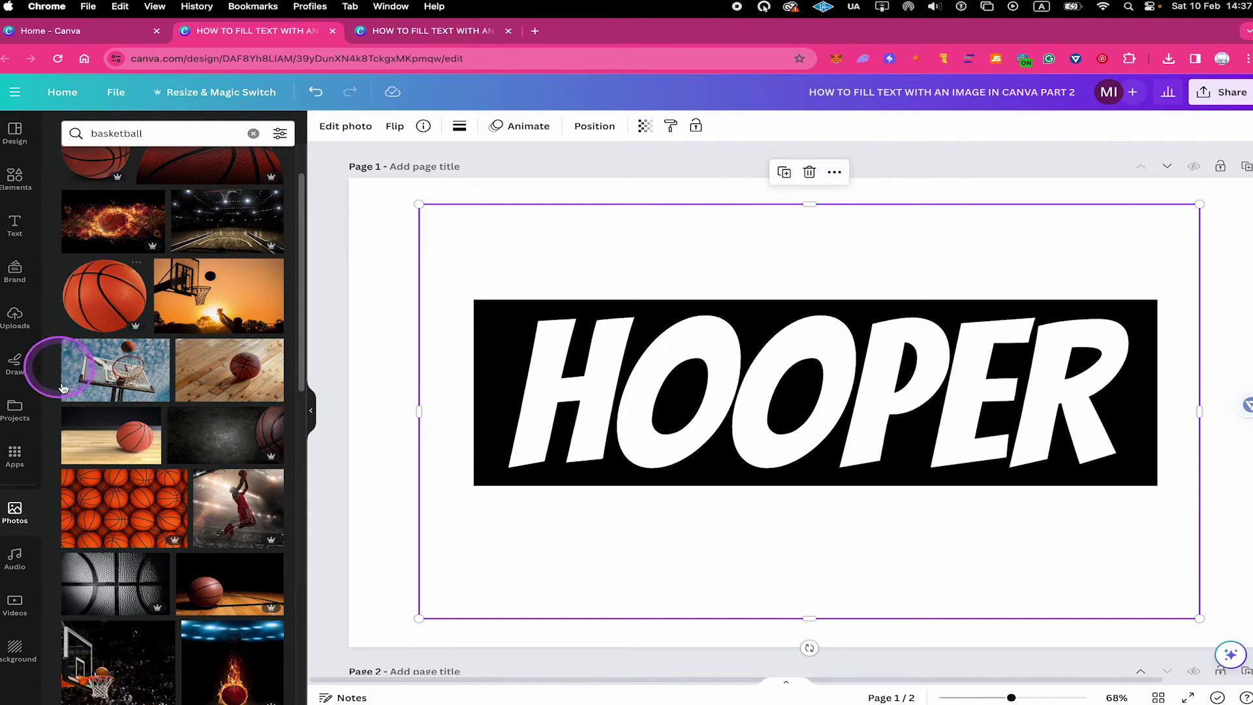
click(145, 503)
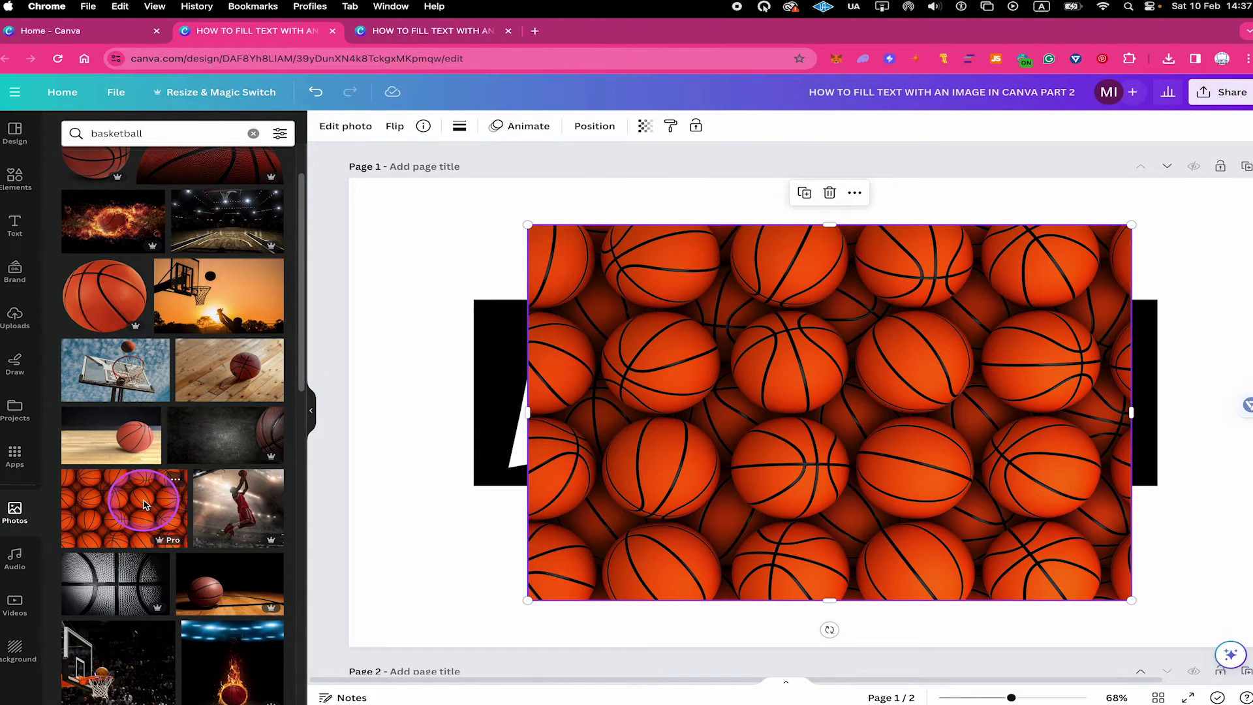
right_click(772, 338)
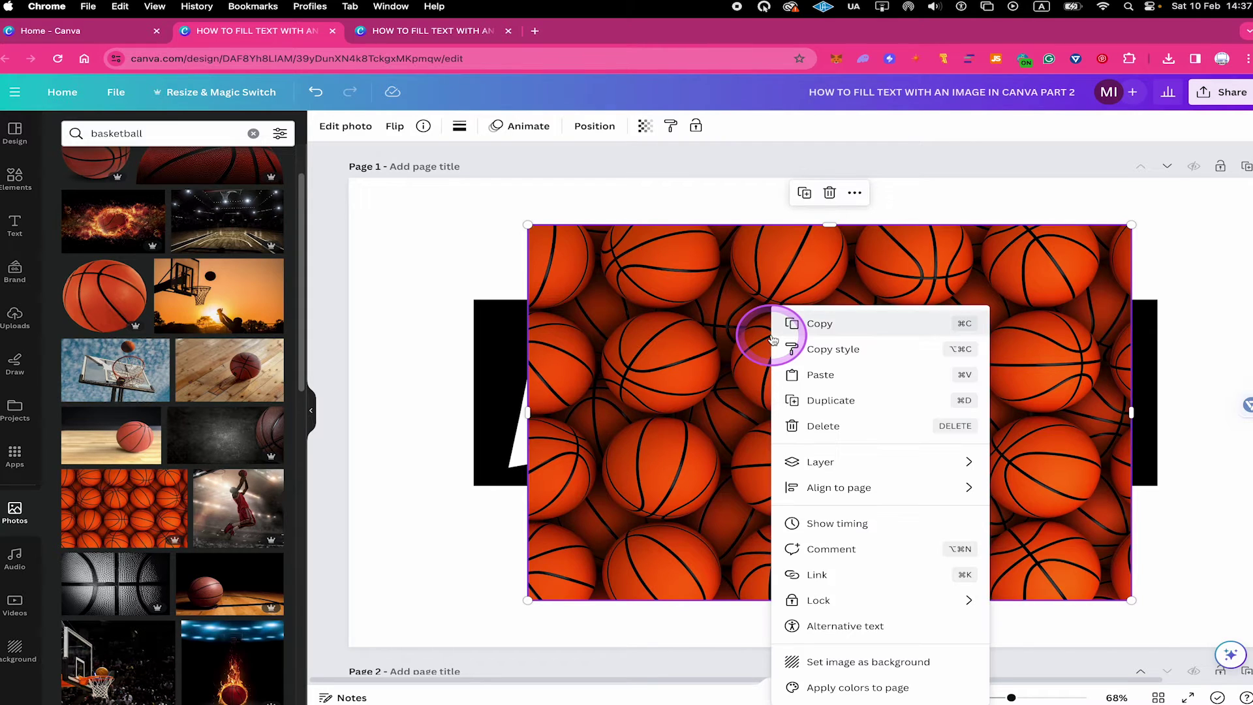
click(878, 463)
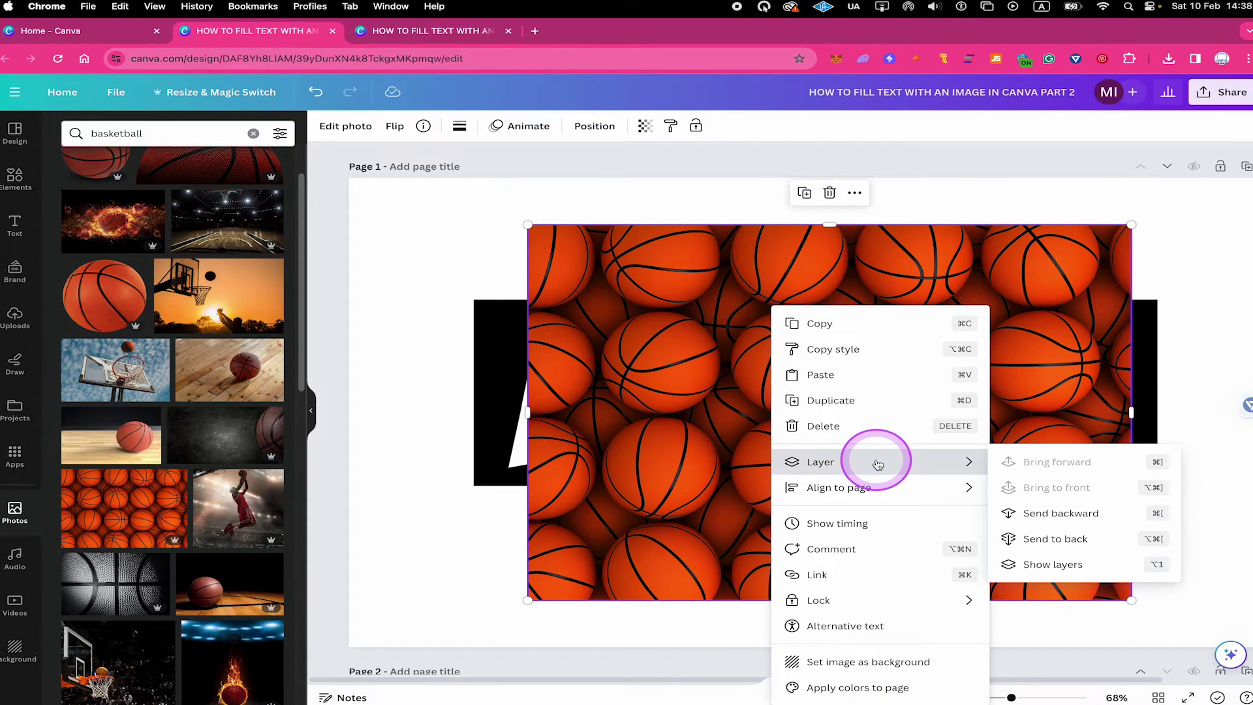
click(1078, 539)
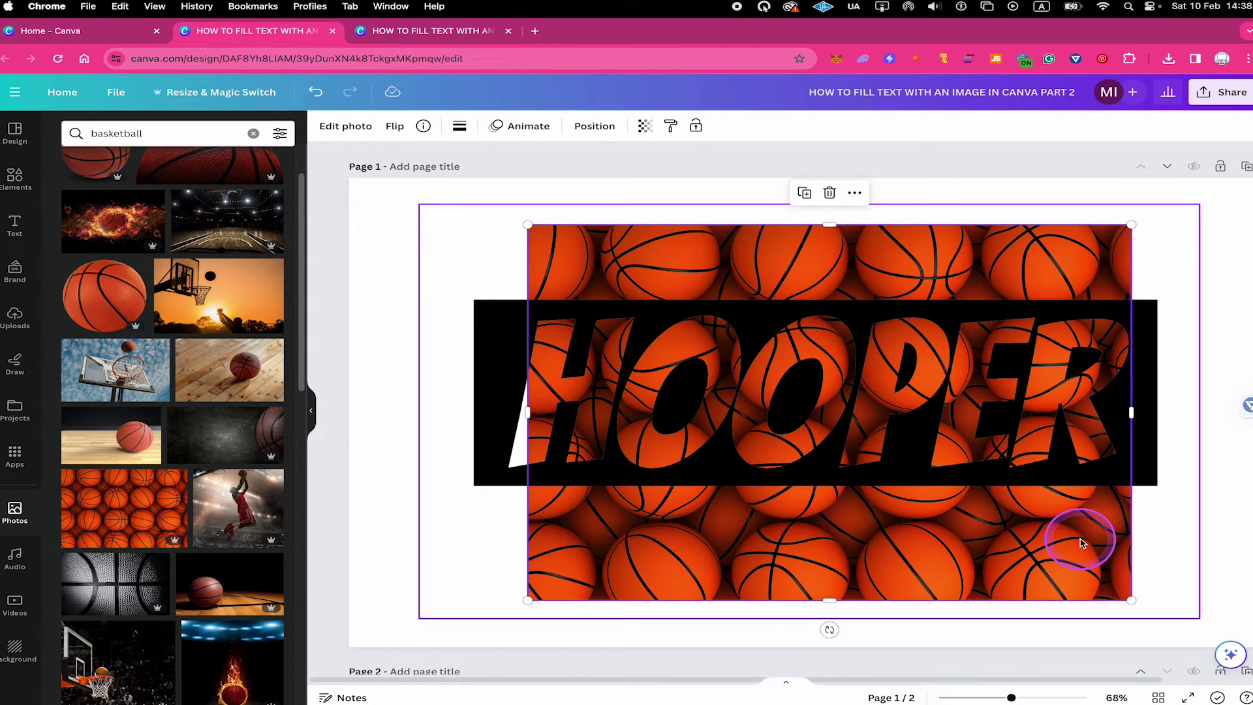
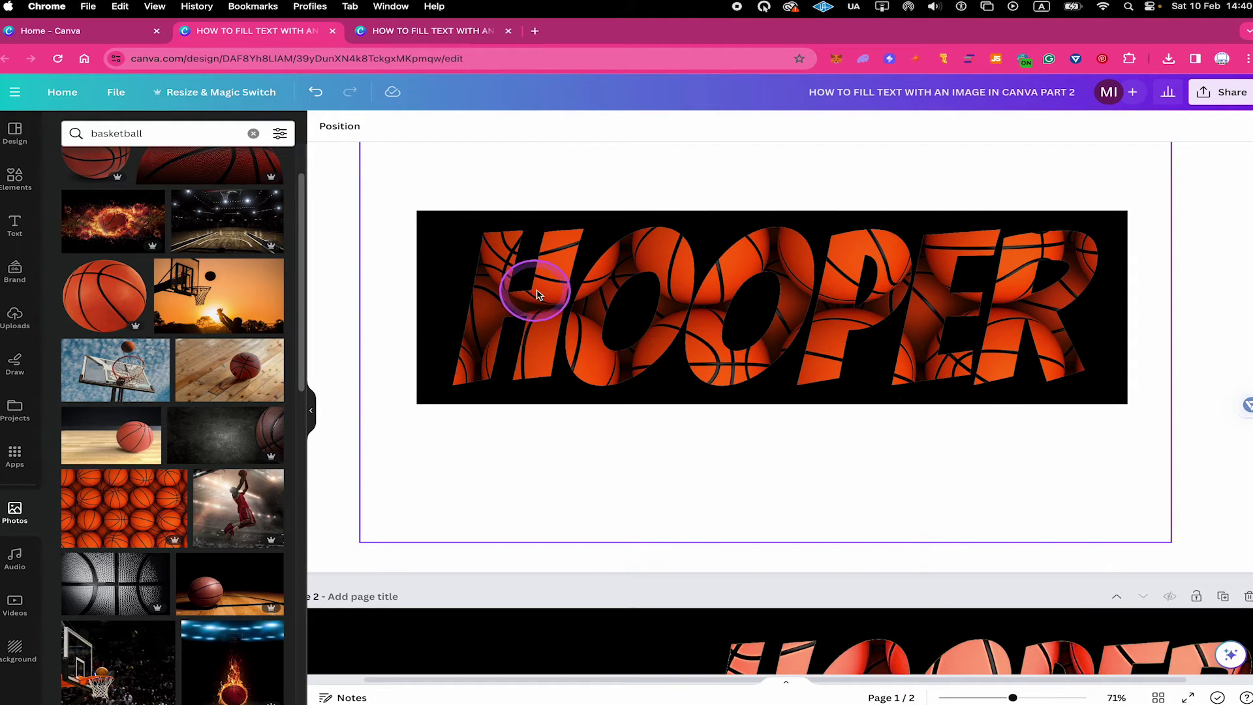
Step: Set the background of page 1, behind the basketball-filled HOOPER text, to black
scroll(790, 345, down, 3)
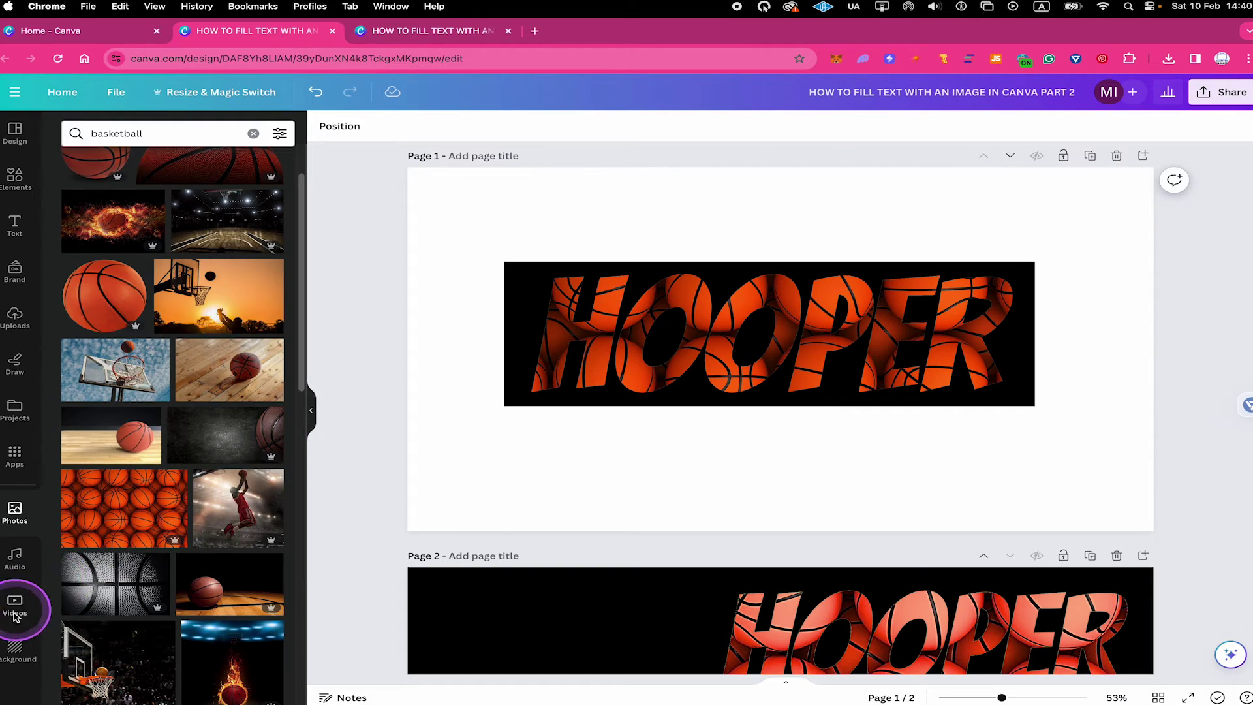
click(15, 648)
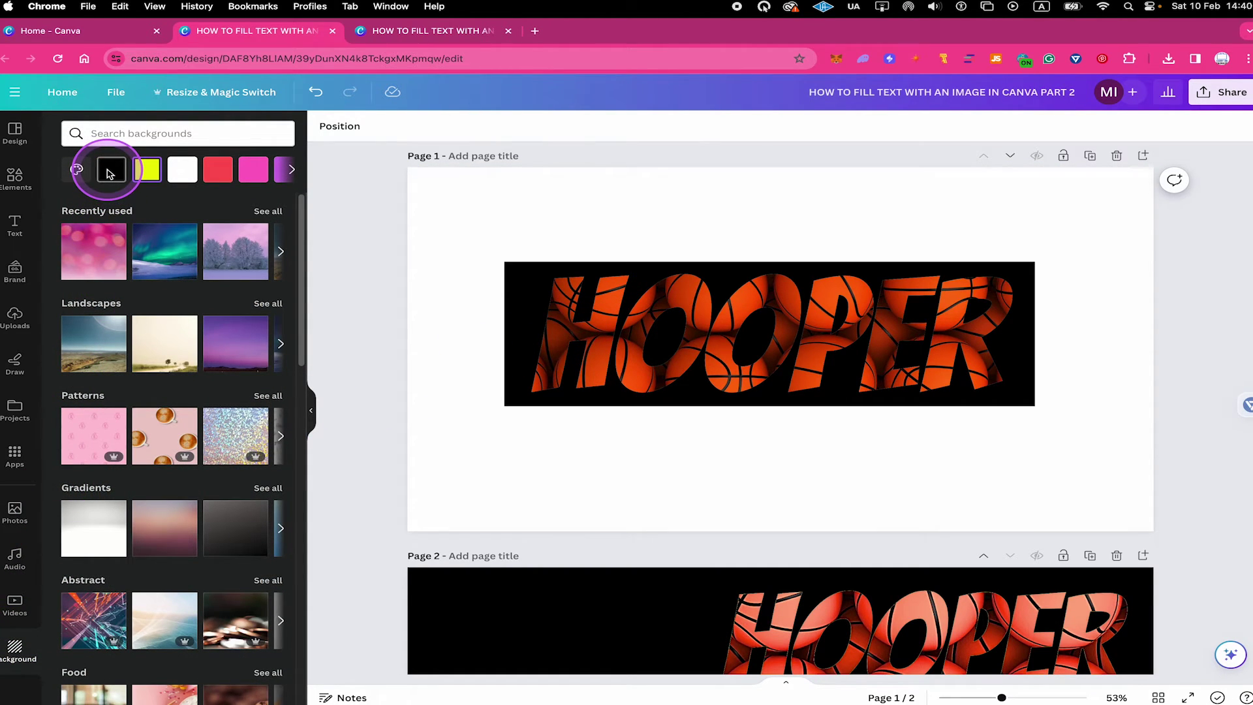
click(109, 172)
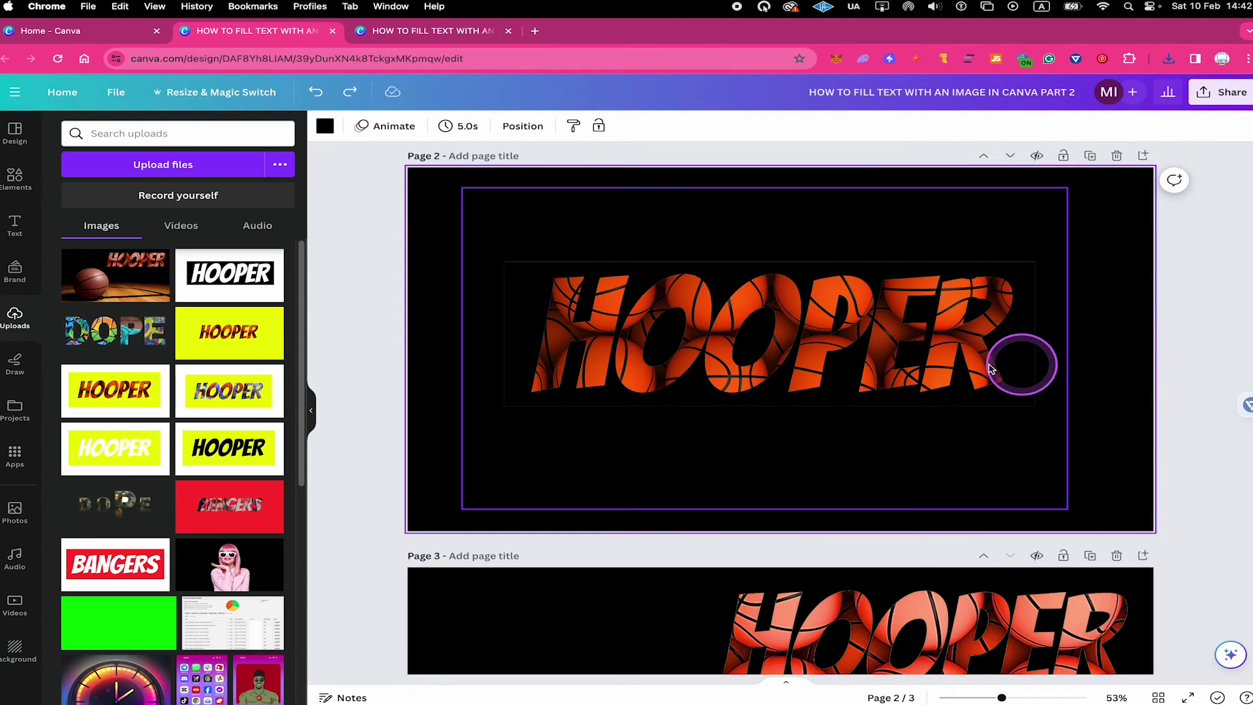
Step: Crop the HOOPER cutout image on page 2 from all four sides, close around the lettering, and deselect it
click(684, 309)
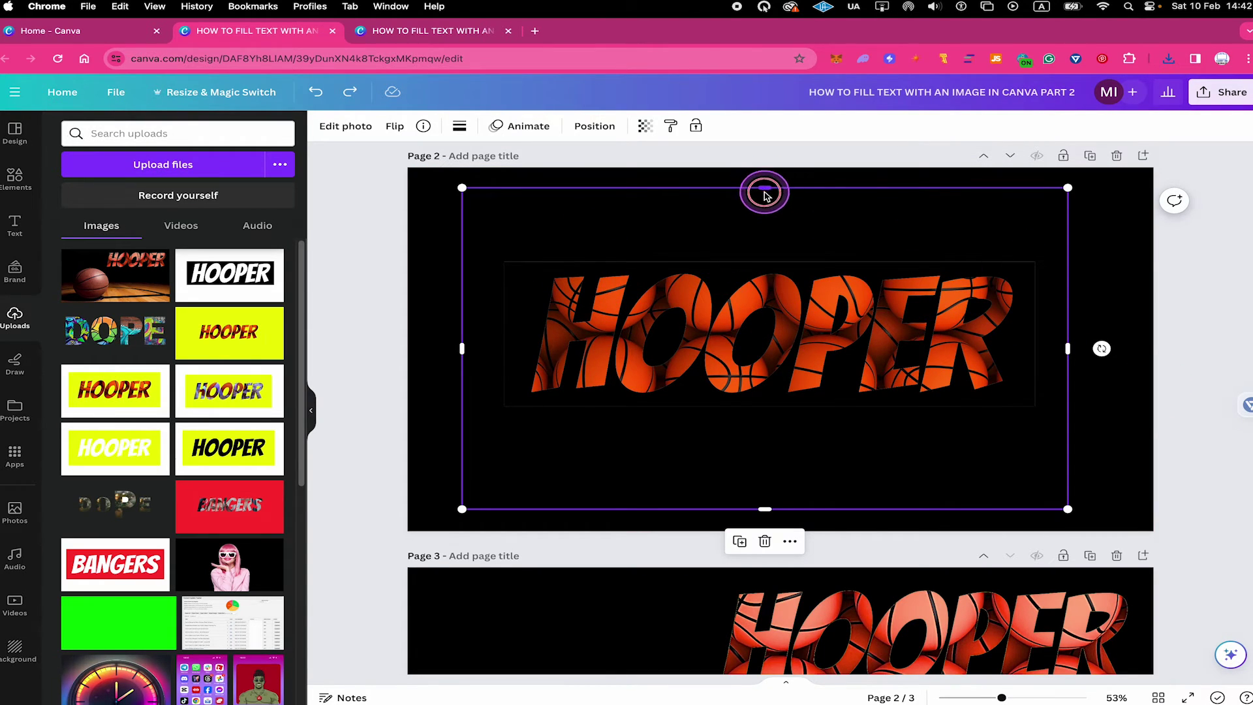
drag(766, 190, 768, 263)
drag(467, 378, 509, 389)
drag(787, 508, 818, 406)
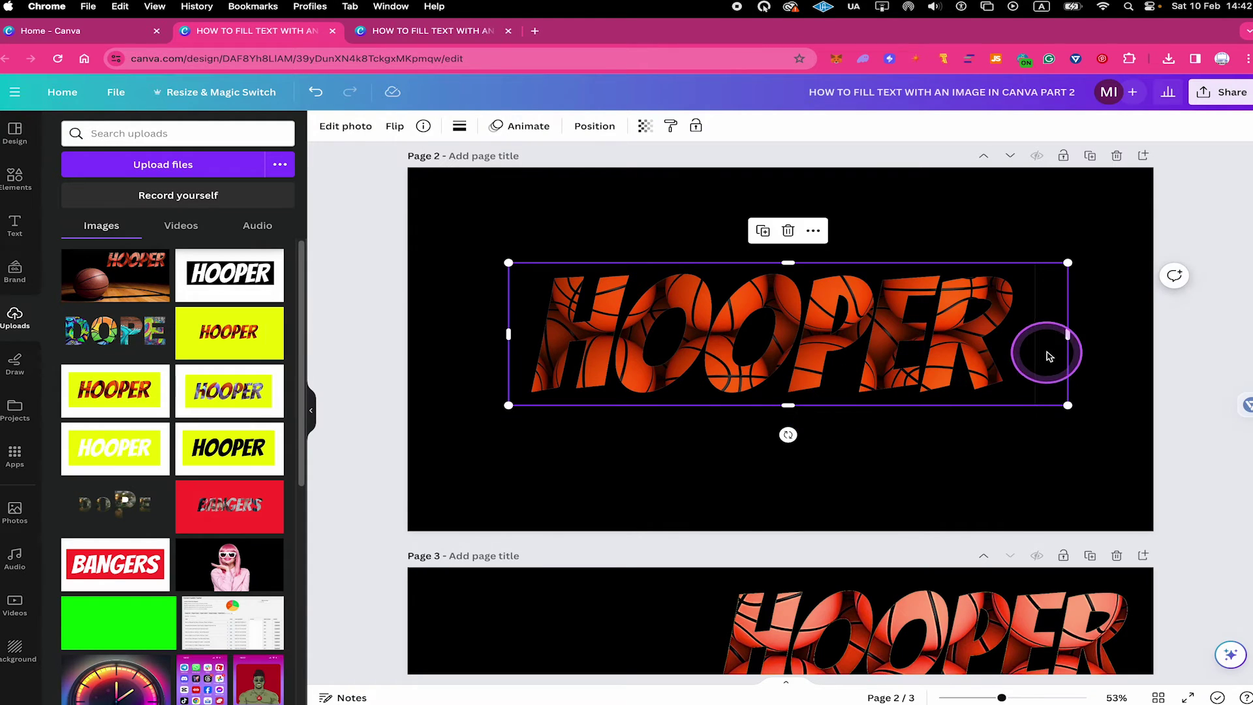
drag(1066, 336, 1027, 339)
click(822, 219)
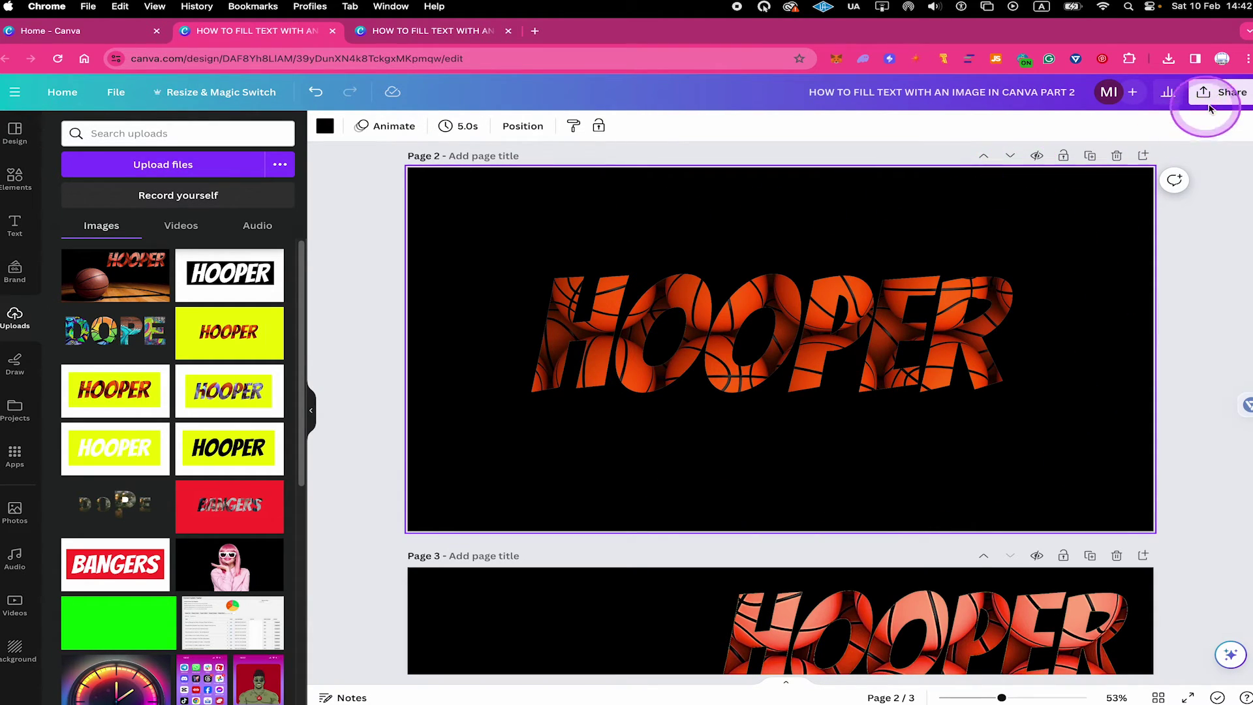
Step: Download only page 2 as a PNG and add the downloaded file to the design's uploads
click(1229, 96)
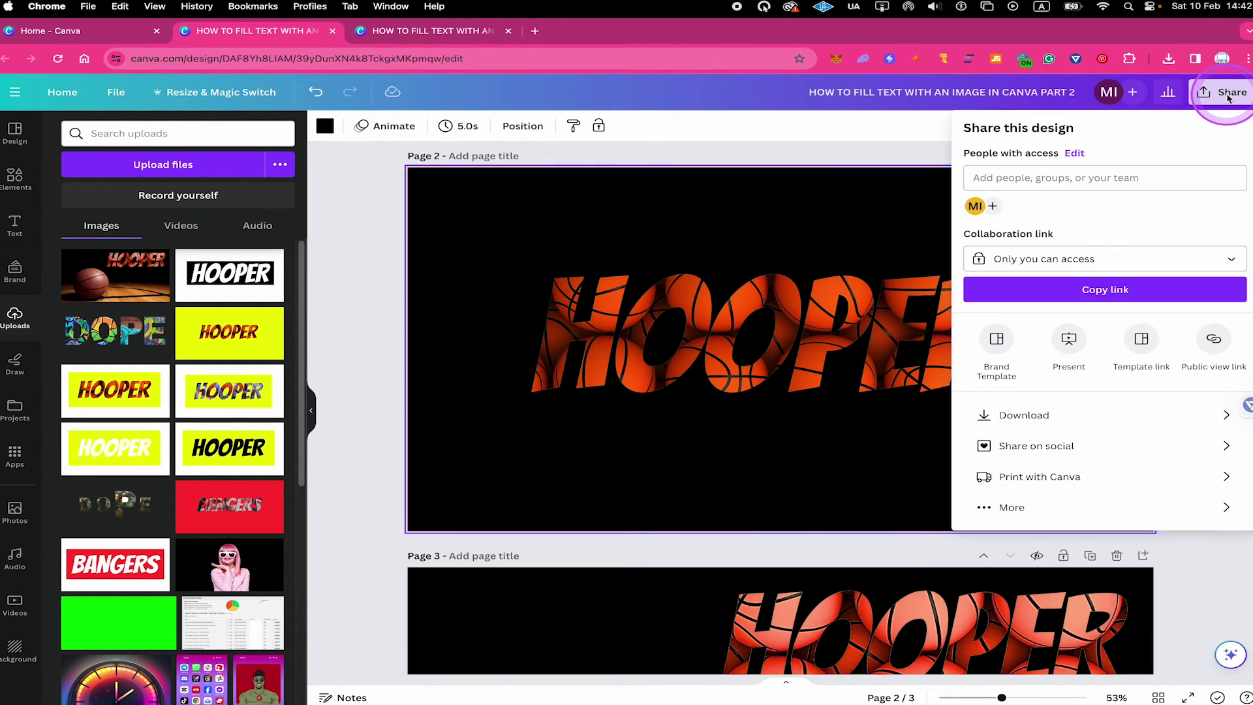
click(1055, 415)
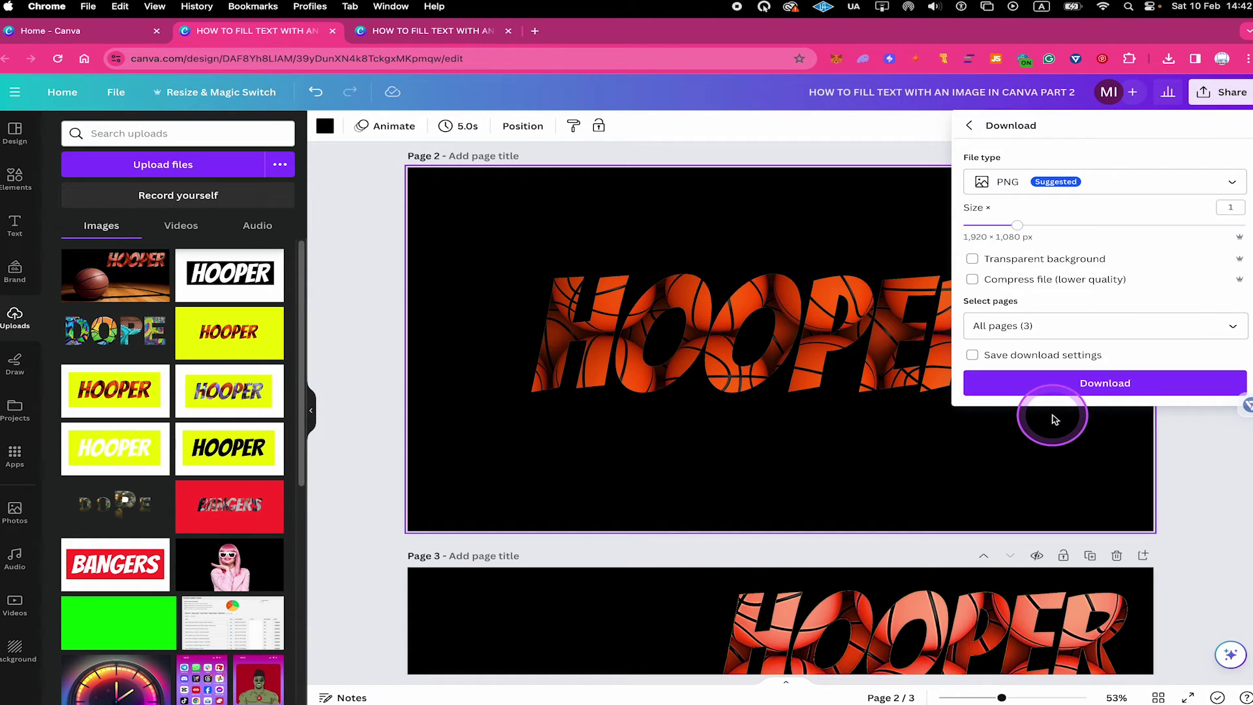
click(1039, 325)
click(1212, 358)
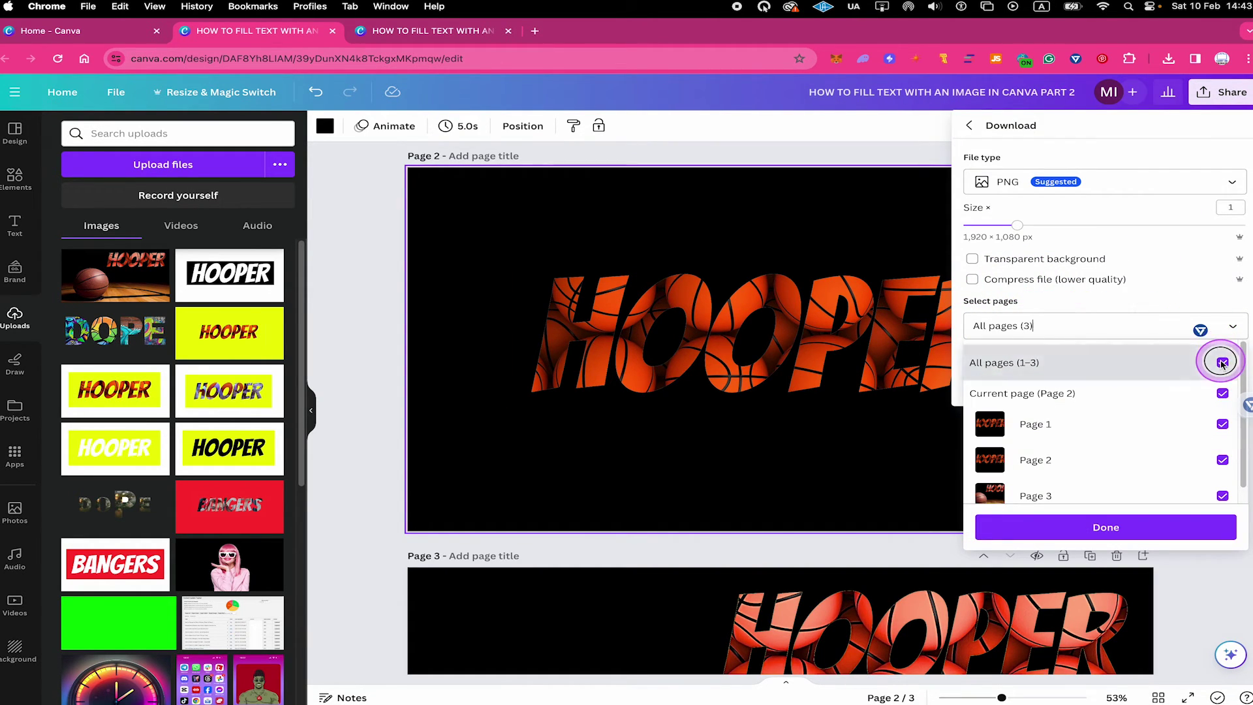
scroll(1218, 391, down, 1)
click(1222, 443)
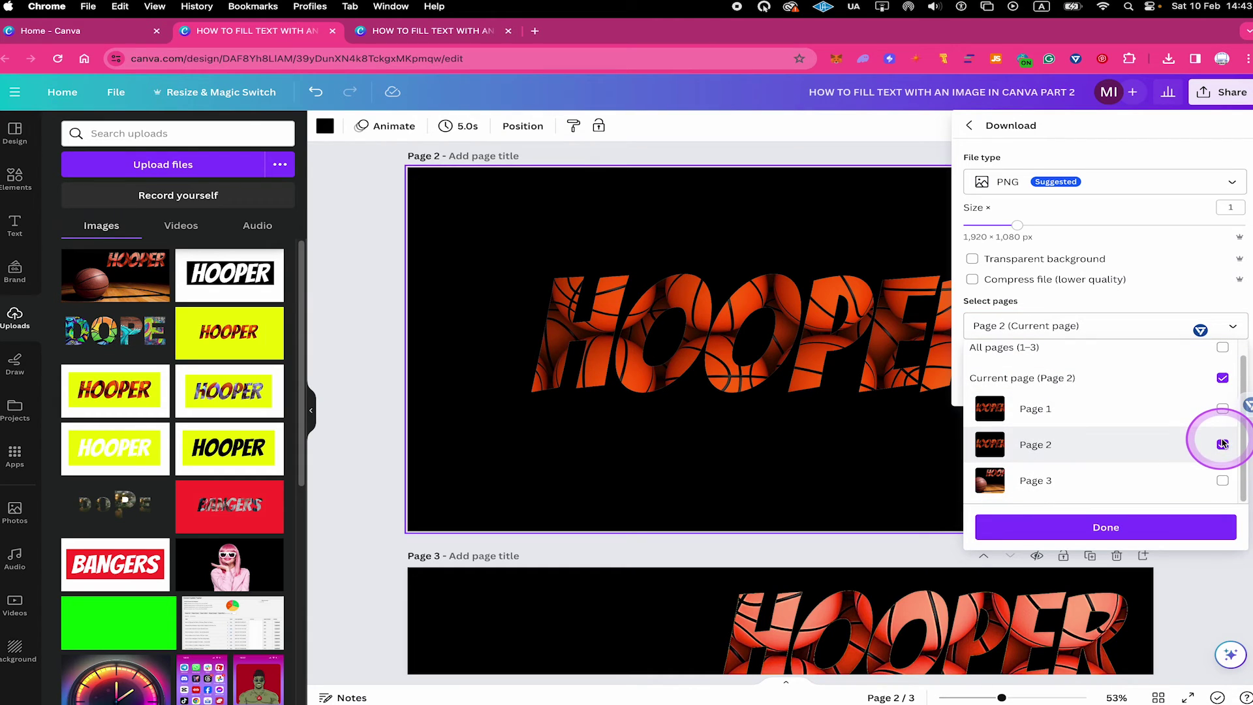
click(1100, 524)
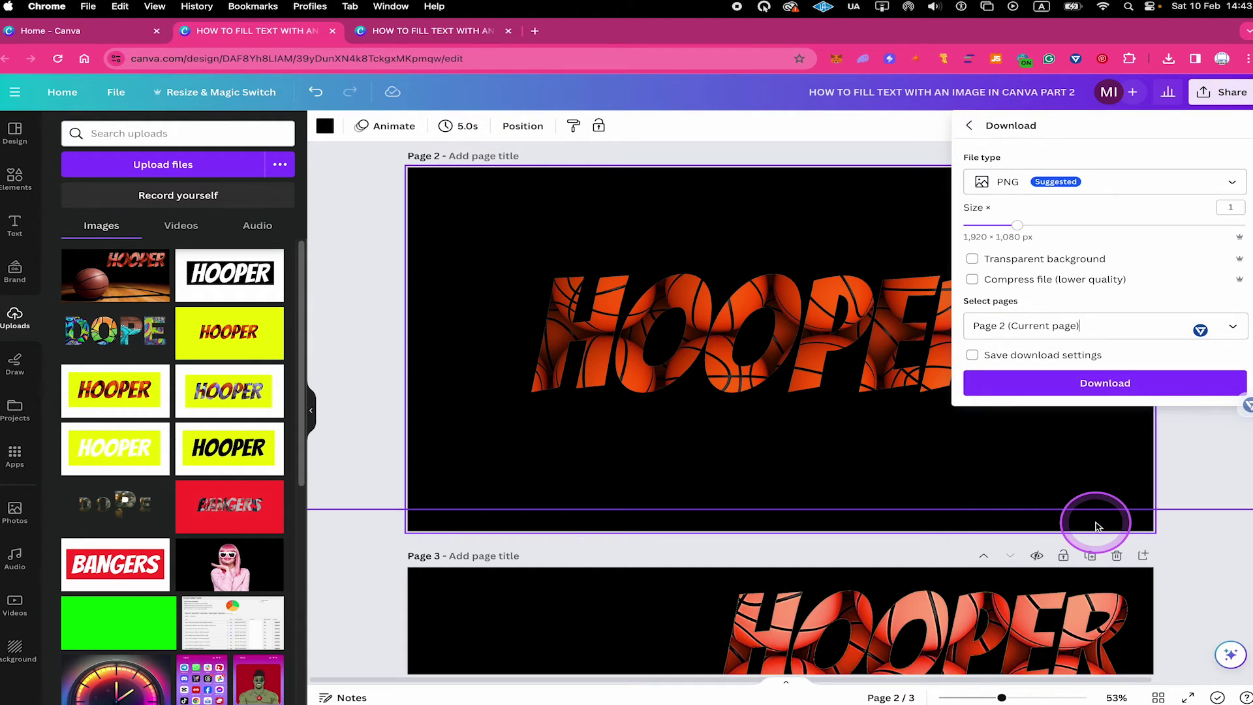
click(1112, 384)
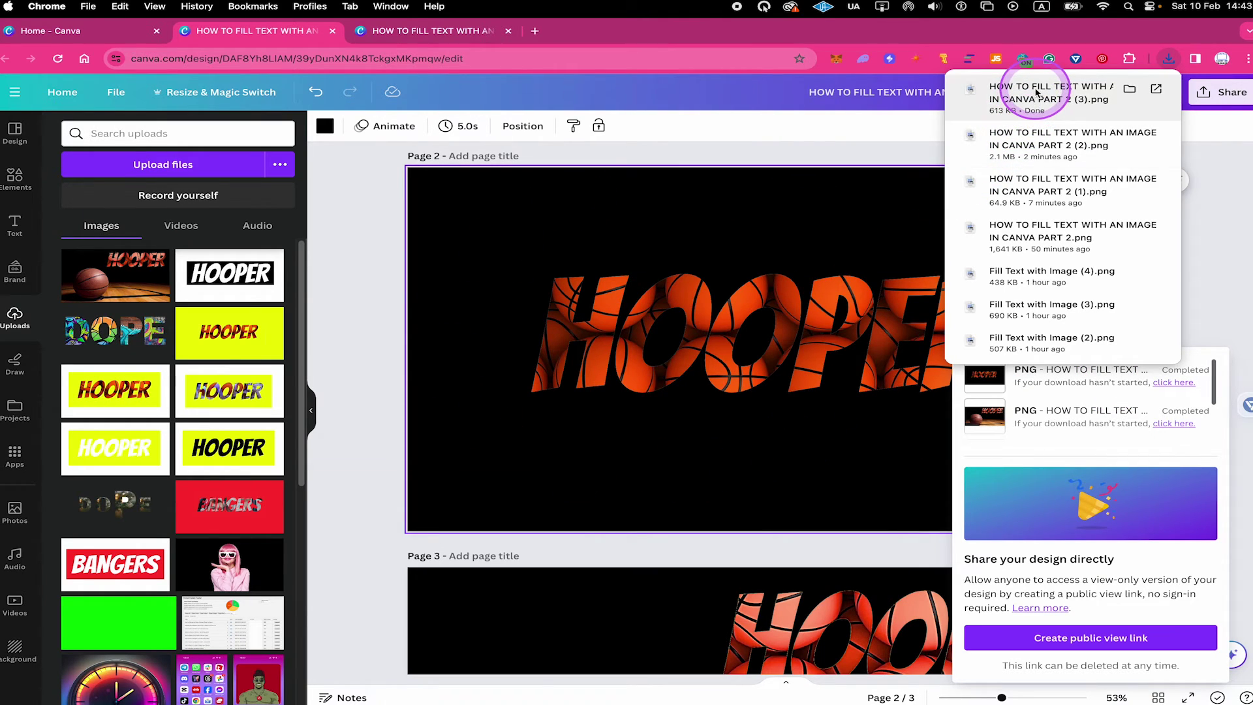
drag(1038, 91, 143, 270)
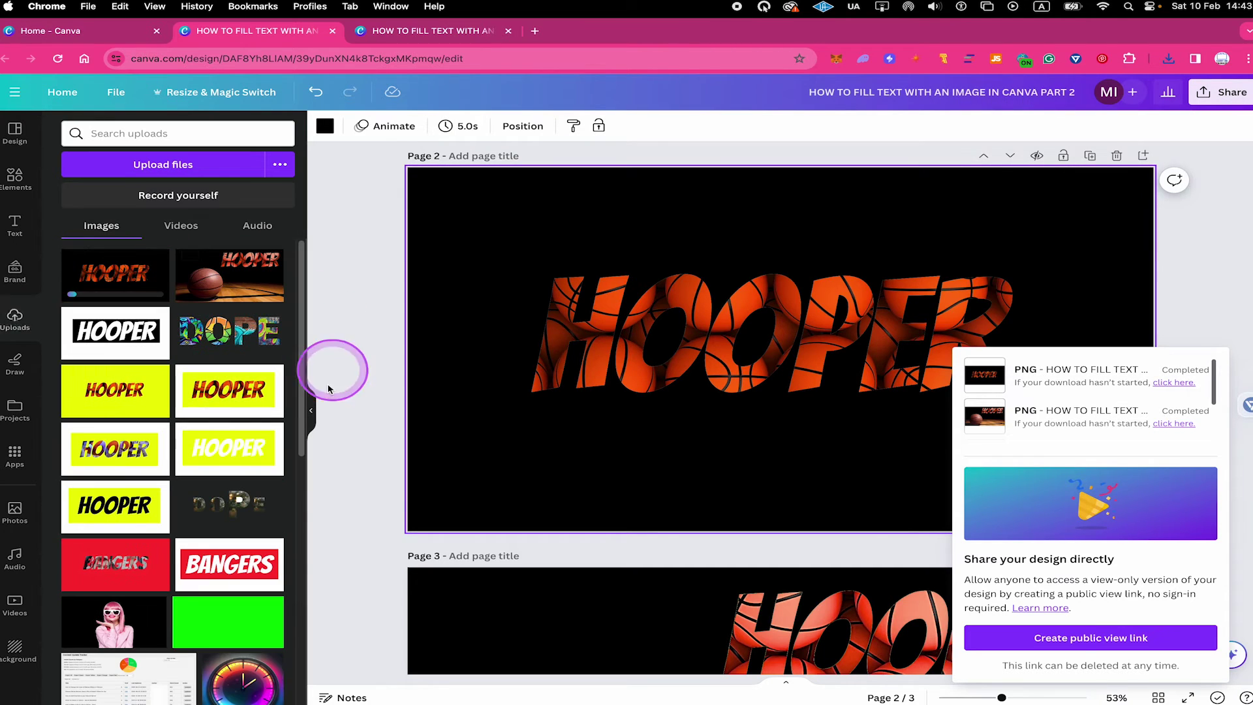
Step: Delete the HOOPER cutout, the basketball photo and the black background from page 2
click(772, 392)
key(Delete)
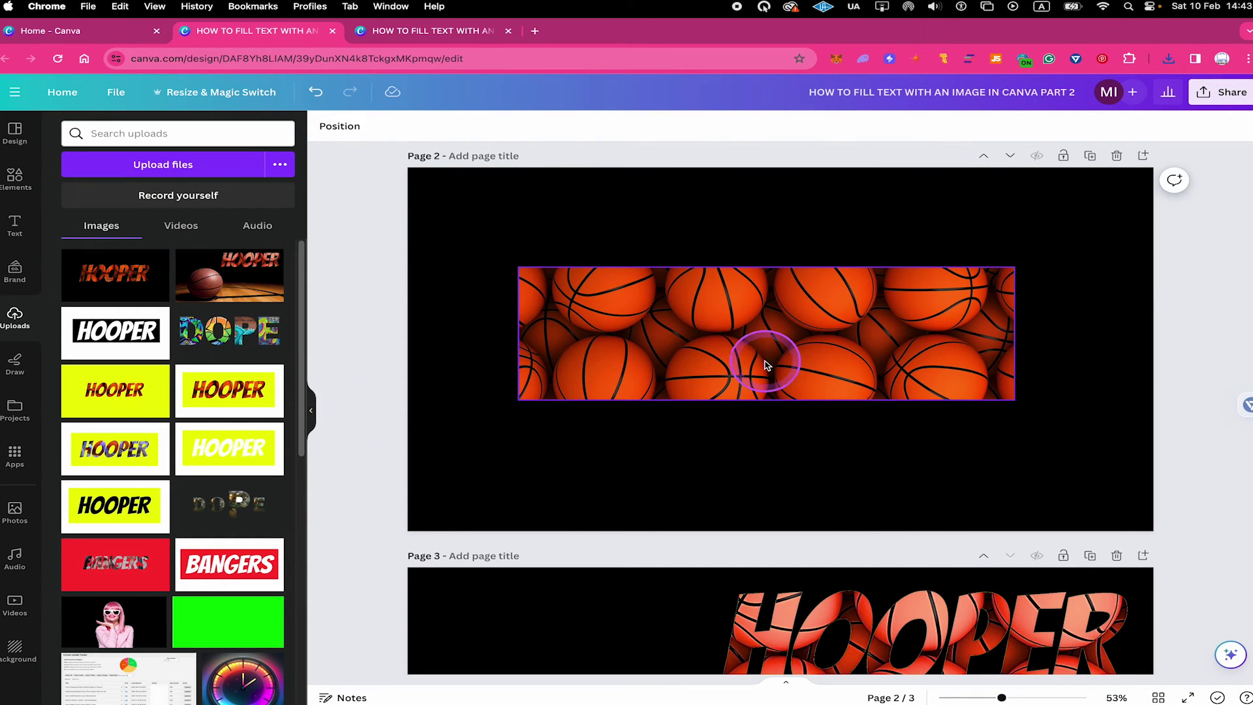
key(Delete)
key(Delete)
click(618, 367)
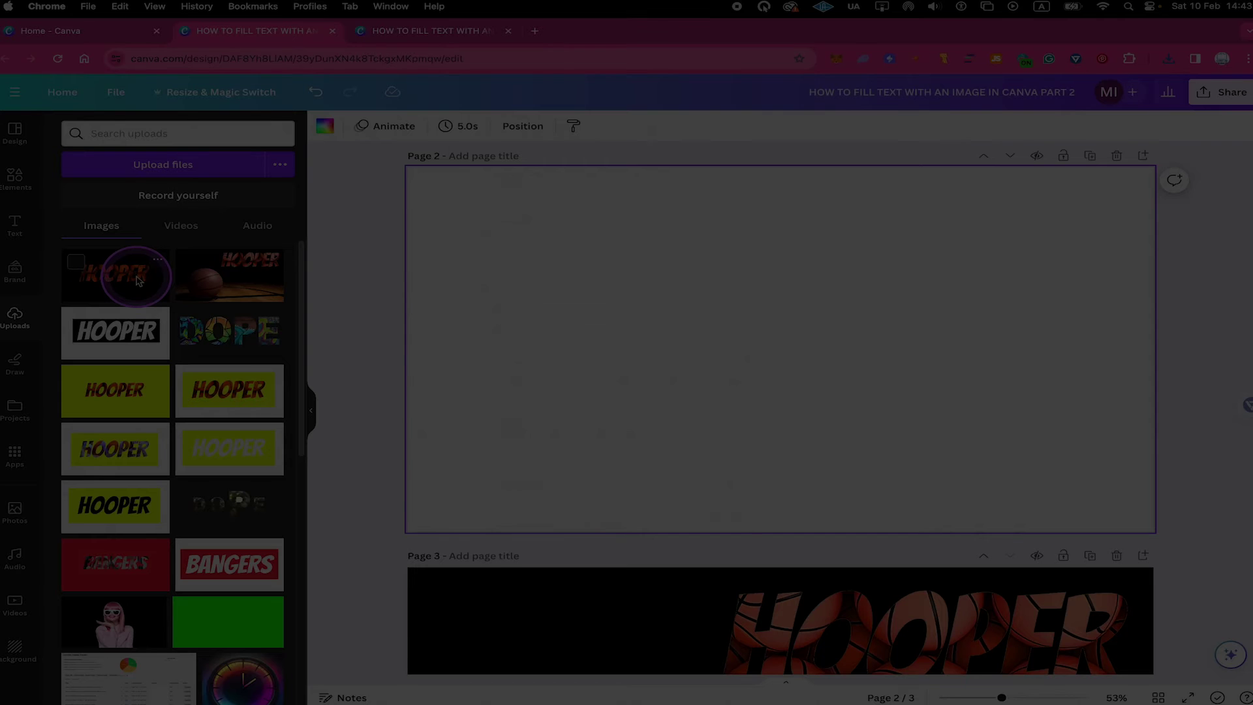
Step: Add the newly uploaded basketball-filled HOOPER image to page 2 and set it as the page background
click(136, 281)
click(849, 374)
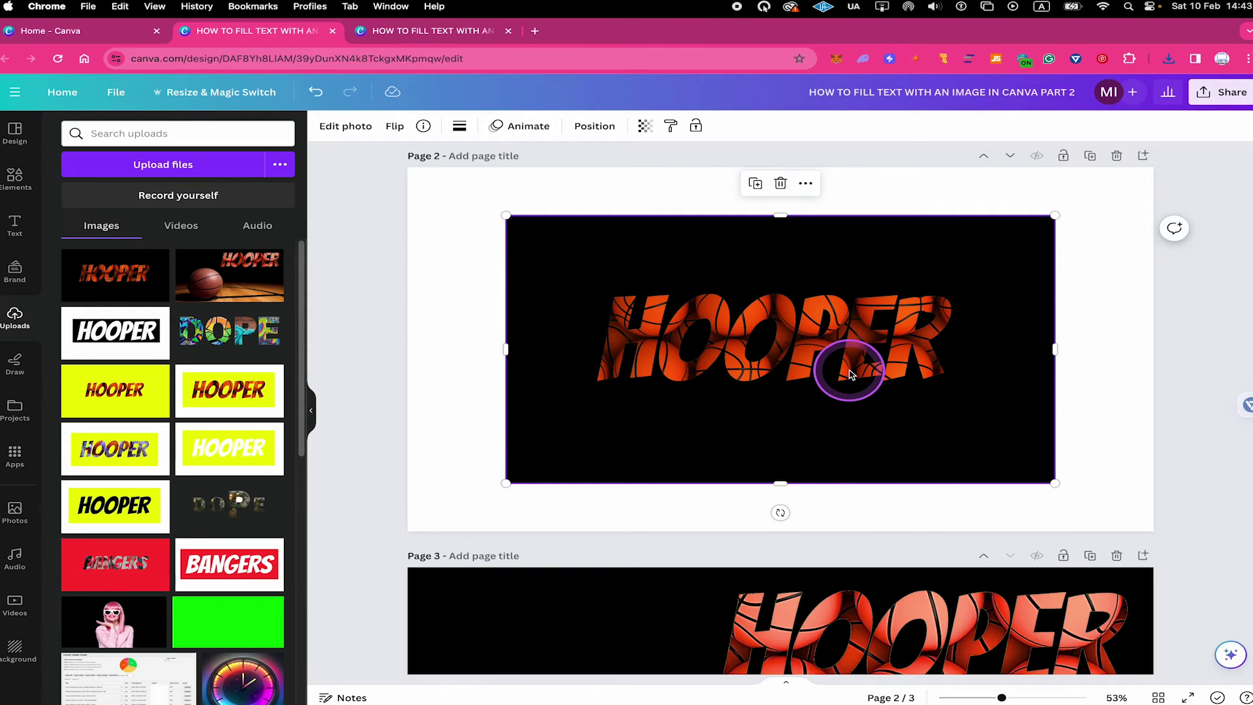
right_click(849, 374)
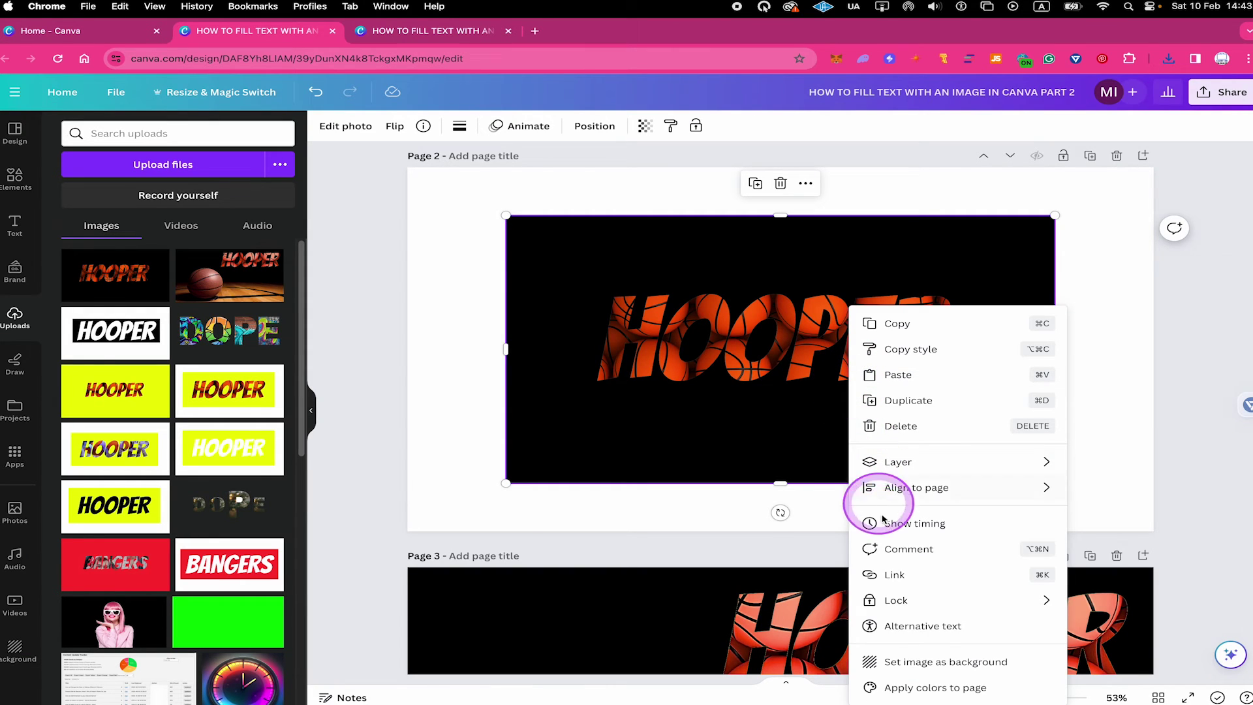
click(934, 663)
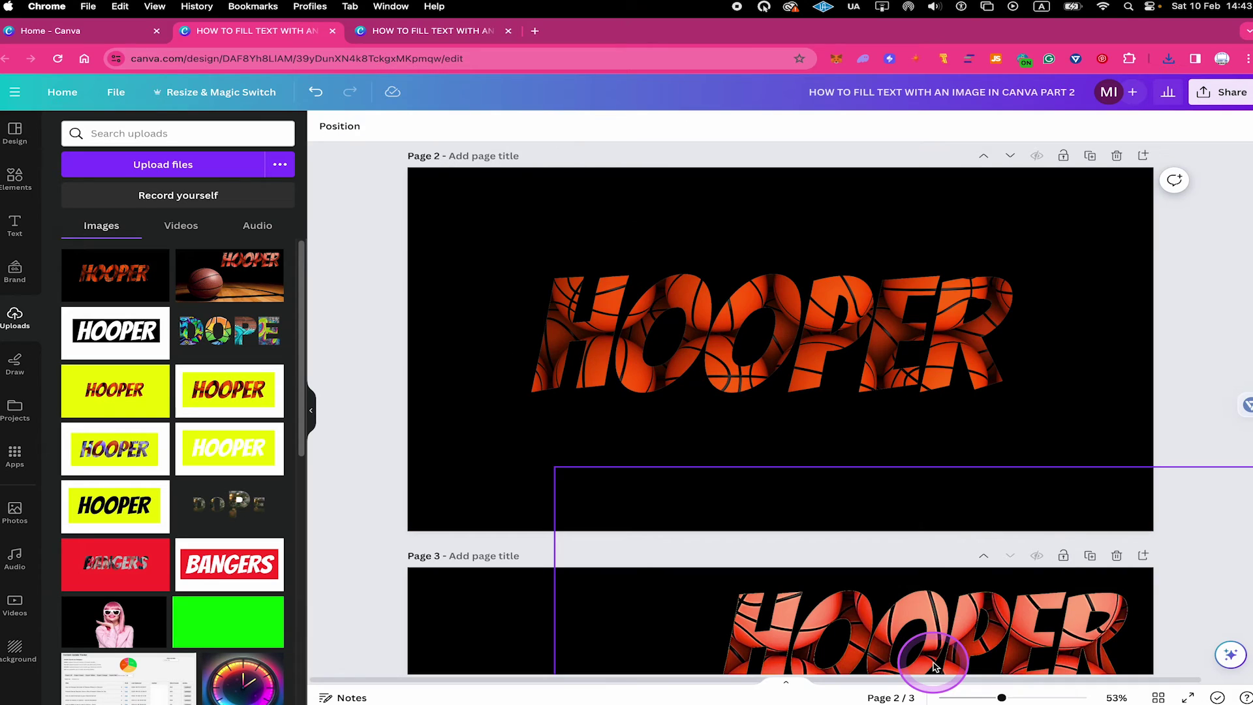
click(574, 259)
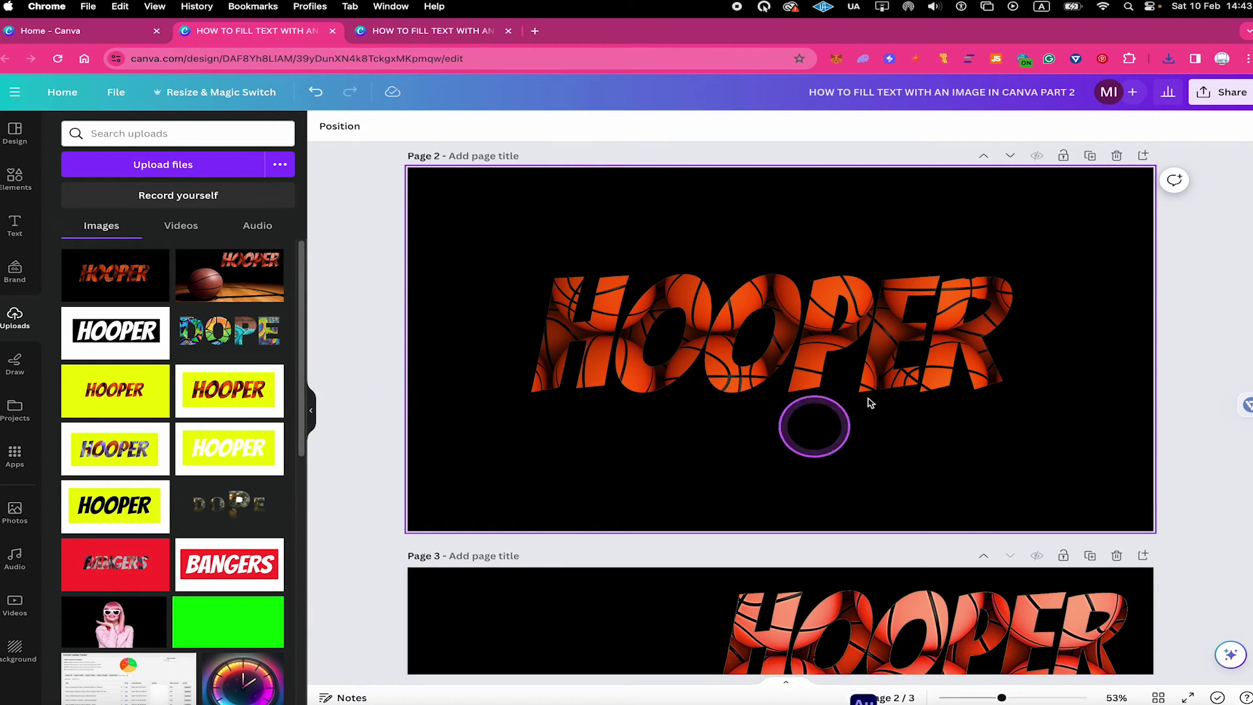
Step: Remove the black background from the basketball-filled HOOPER image on page 2 with BG Remover
click(751, 234)
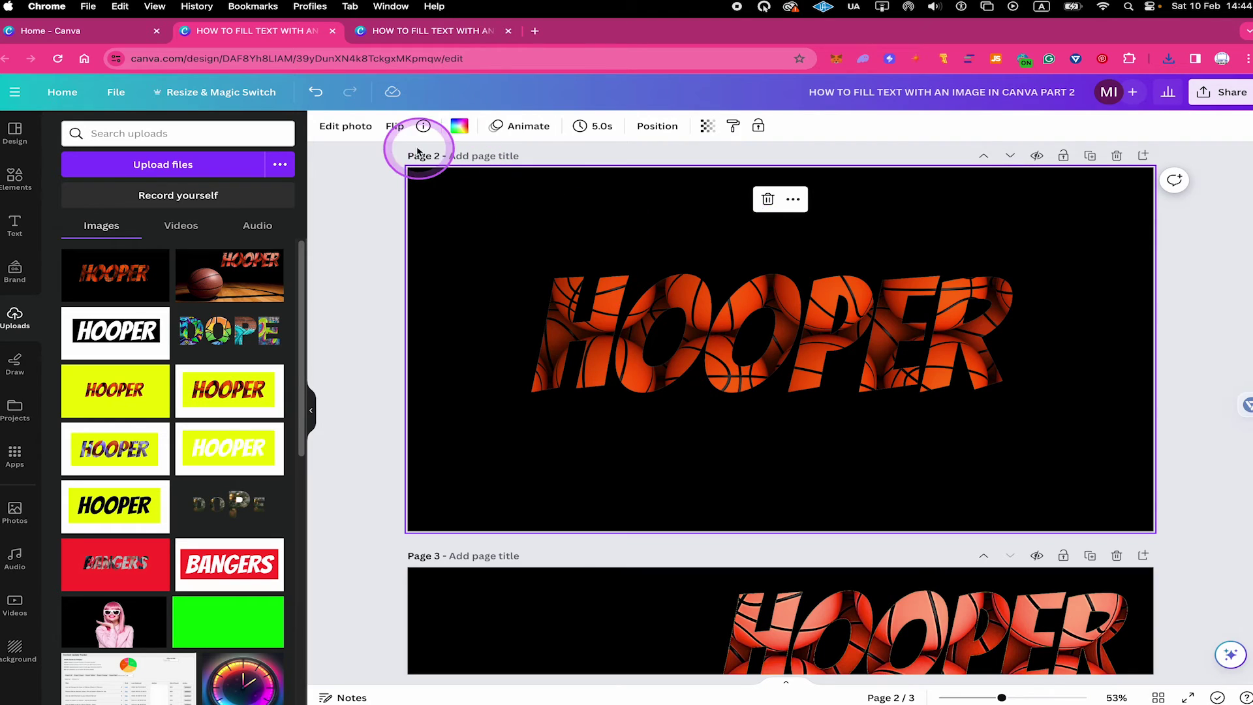
click(346, 126)
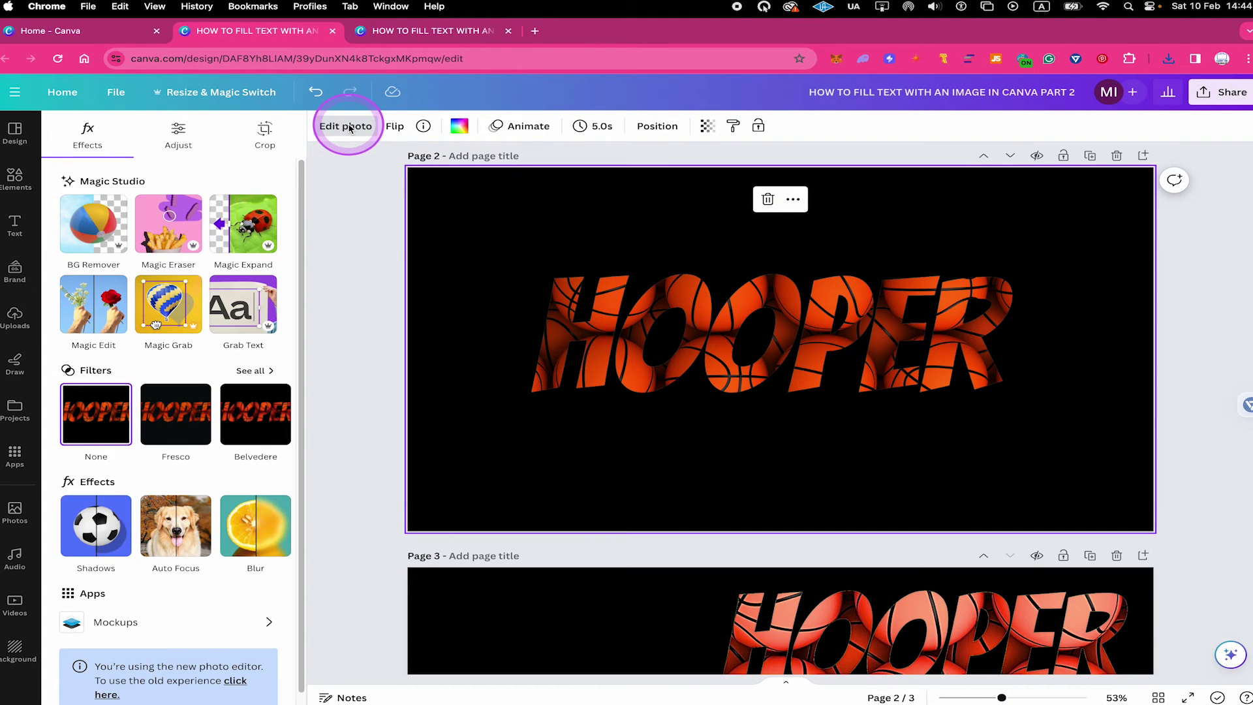
click(98, 225)
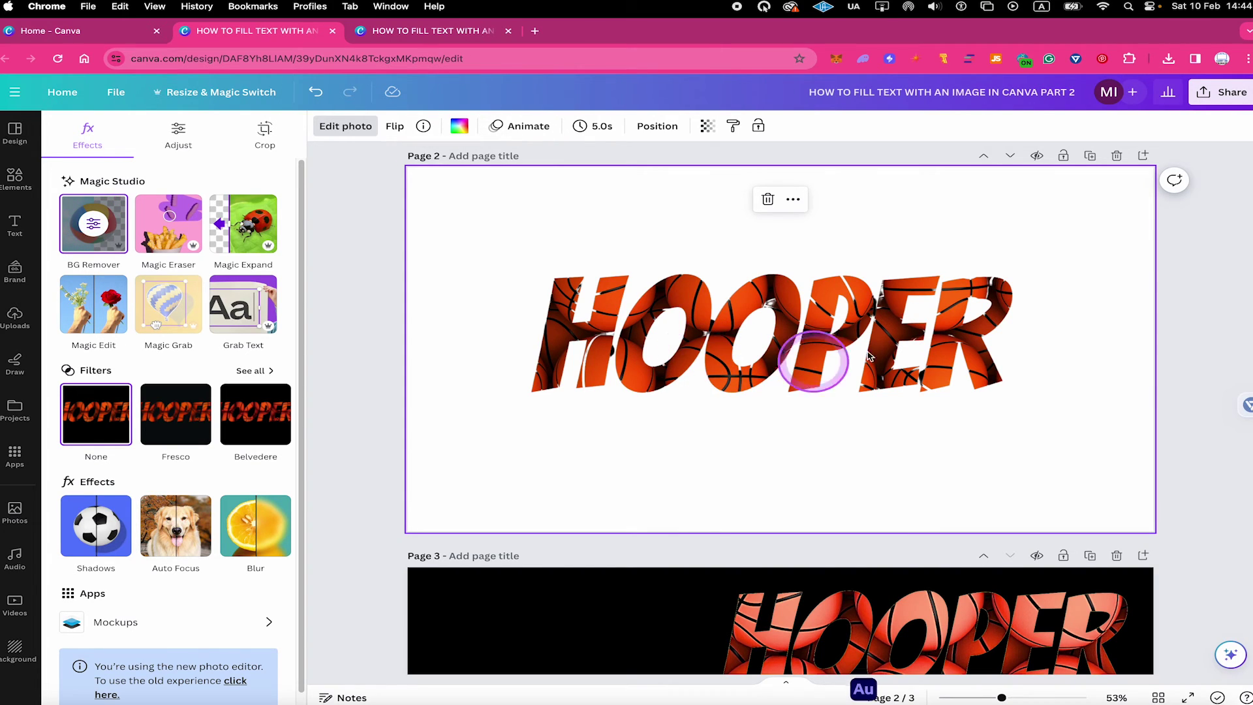
Step: Detach the HOOPER image from page 2's background, then reposition and enlarge it to span slightly more than the page width
right_click(781, 324)
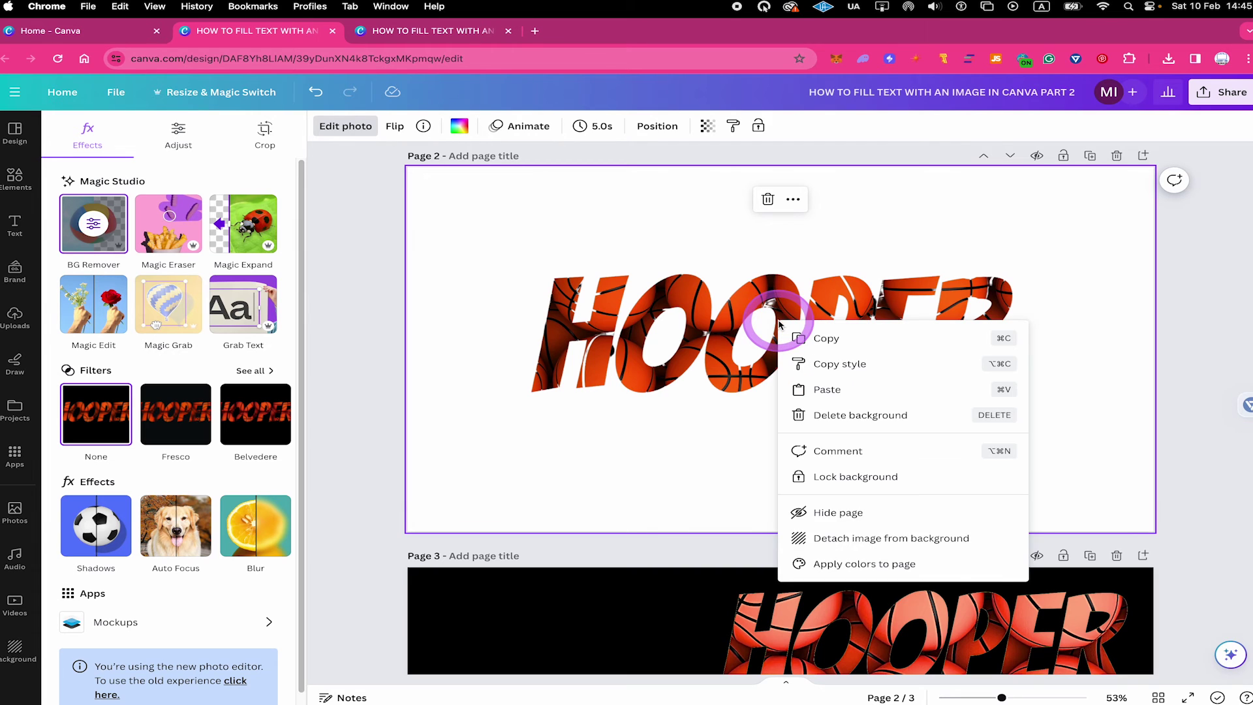
click(942, 536)
drag(795, 367, 812, 322)
scroll(813, 322, down, 5)
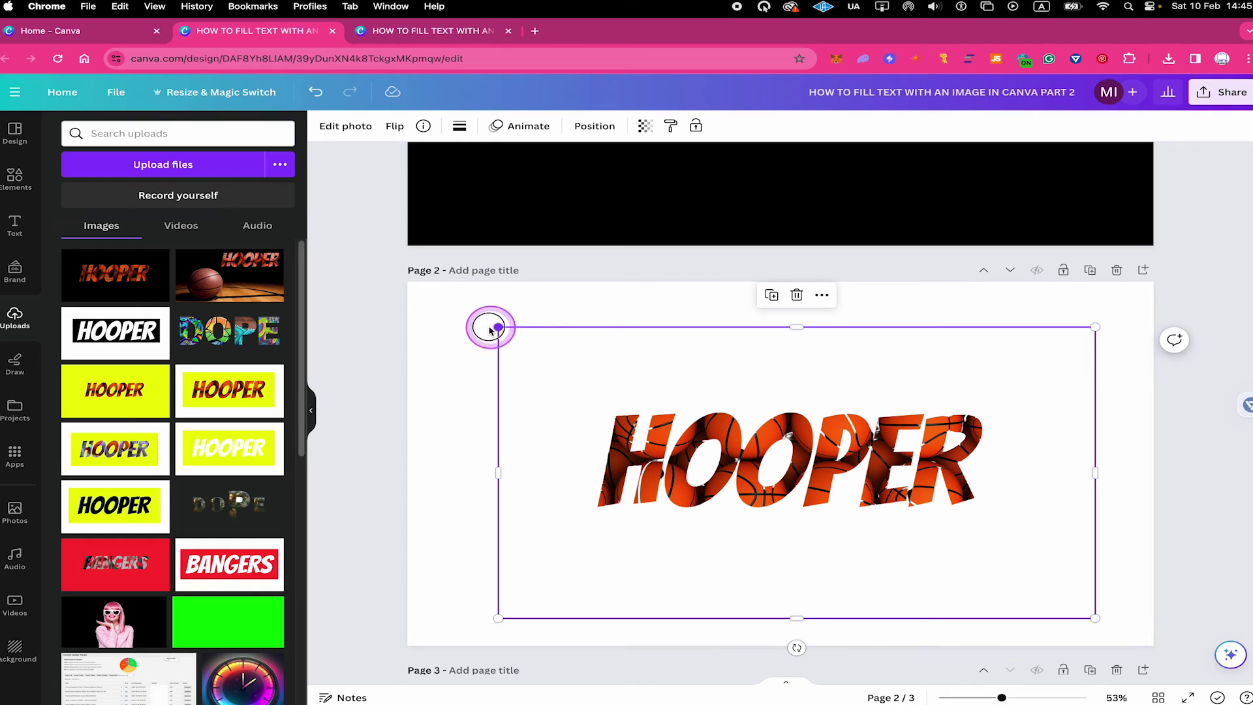
drag(492, 324, 364, 261)
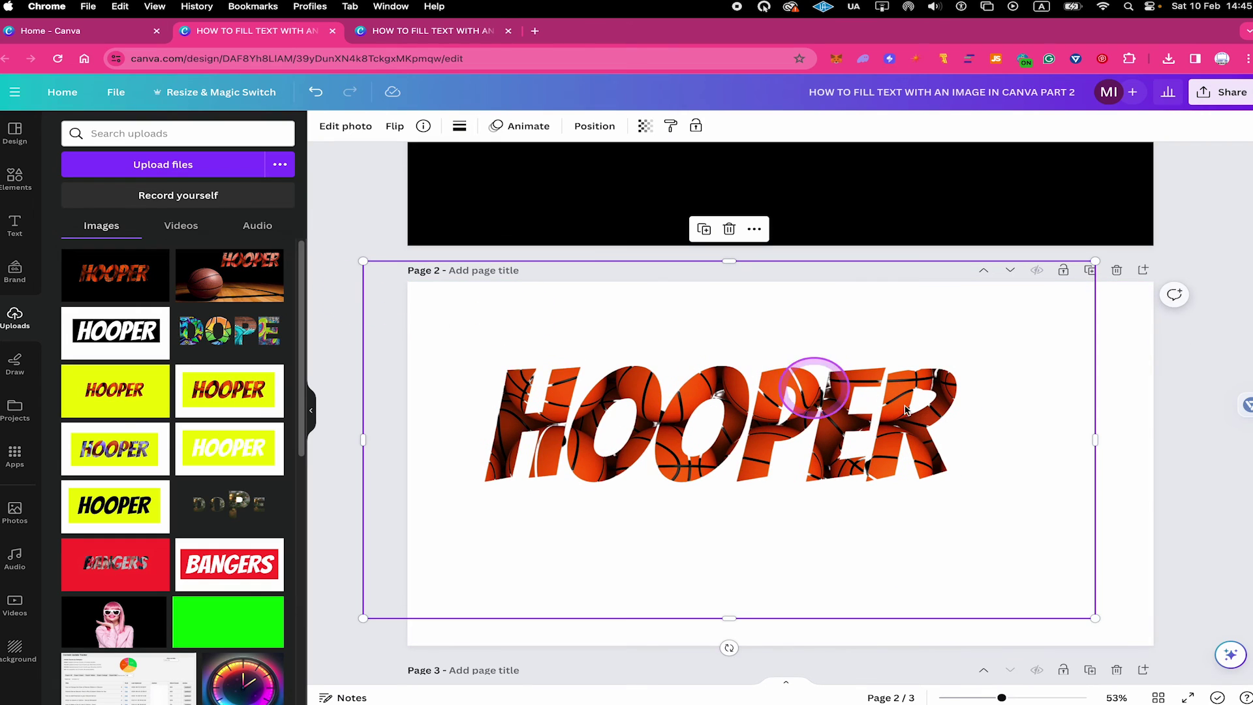
drag(1082, 618, 1143, 642)
click(1161, 551)
Step: Adjust the HOOPER image on page 2 to brightness 21 and contrast 40
click(797, 434)
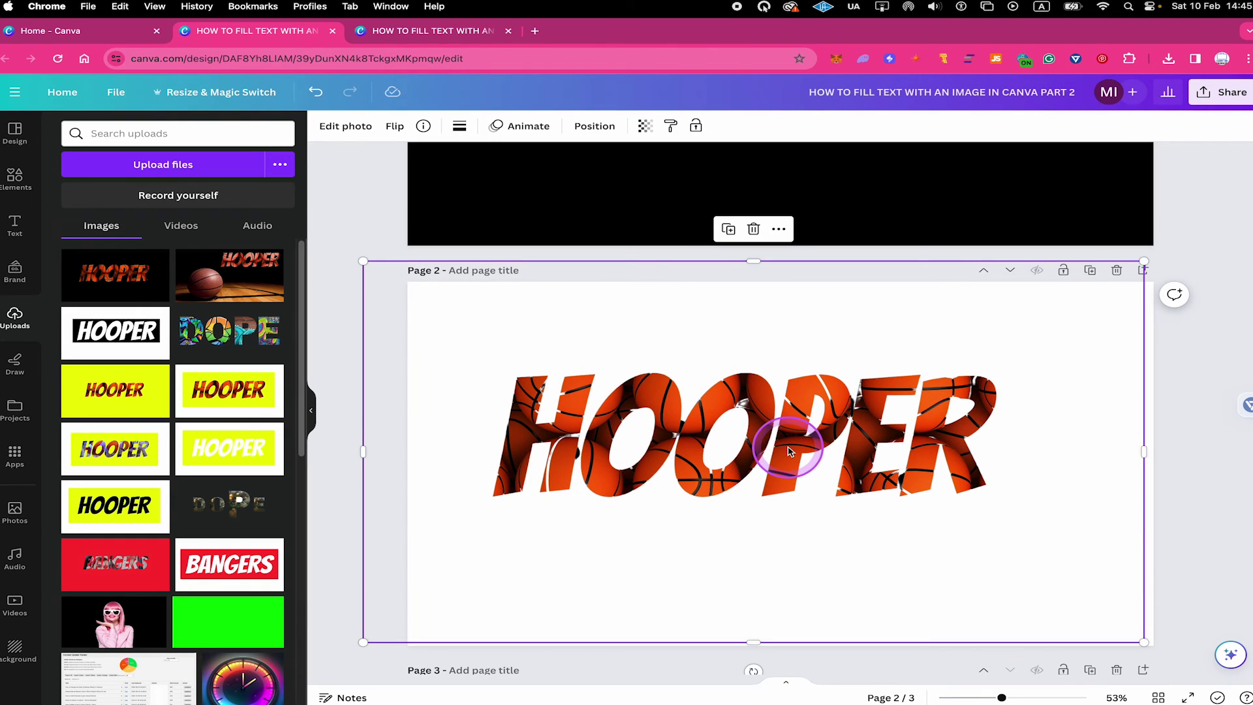
click(344, 128)
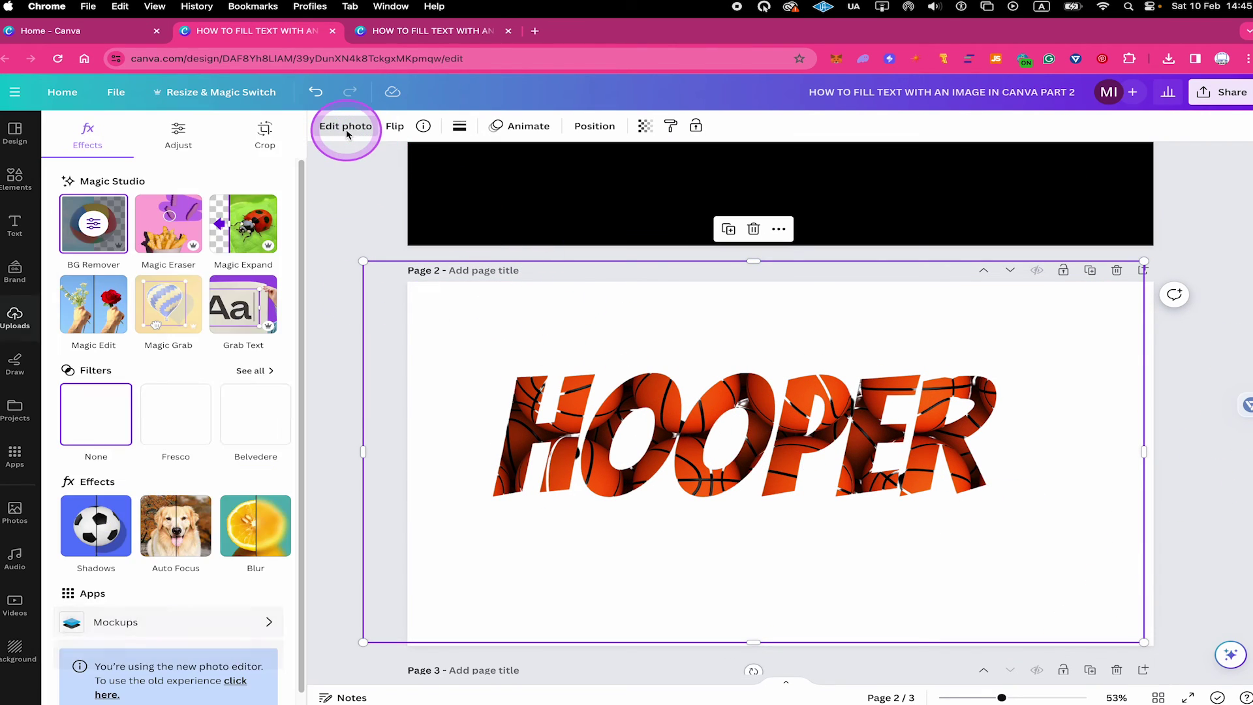
scroll(173, 433, down, 1)
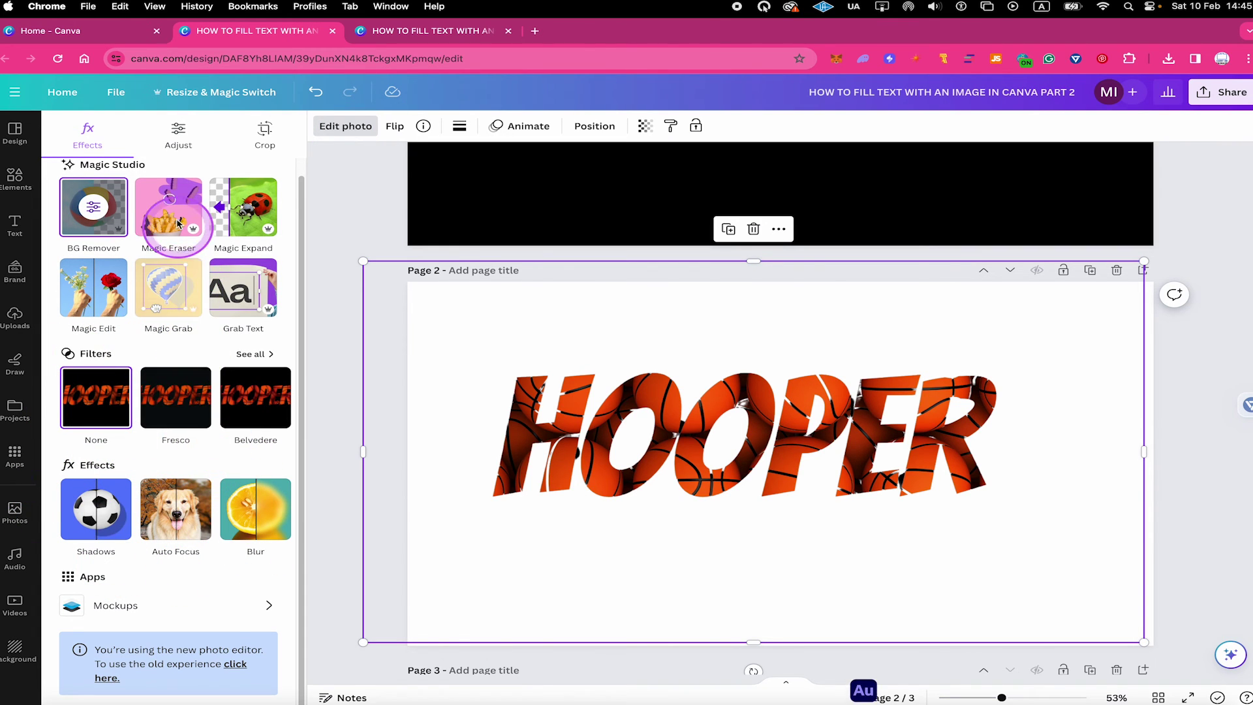
click(177, 133)
drag(169, 428, 212, 465)
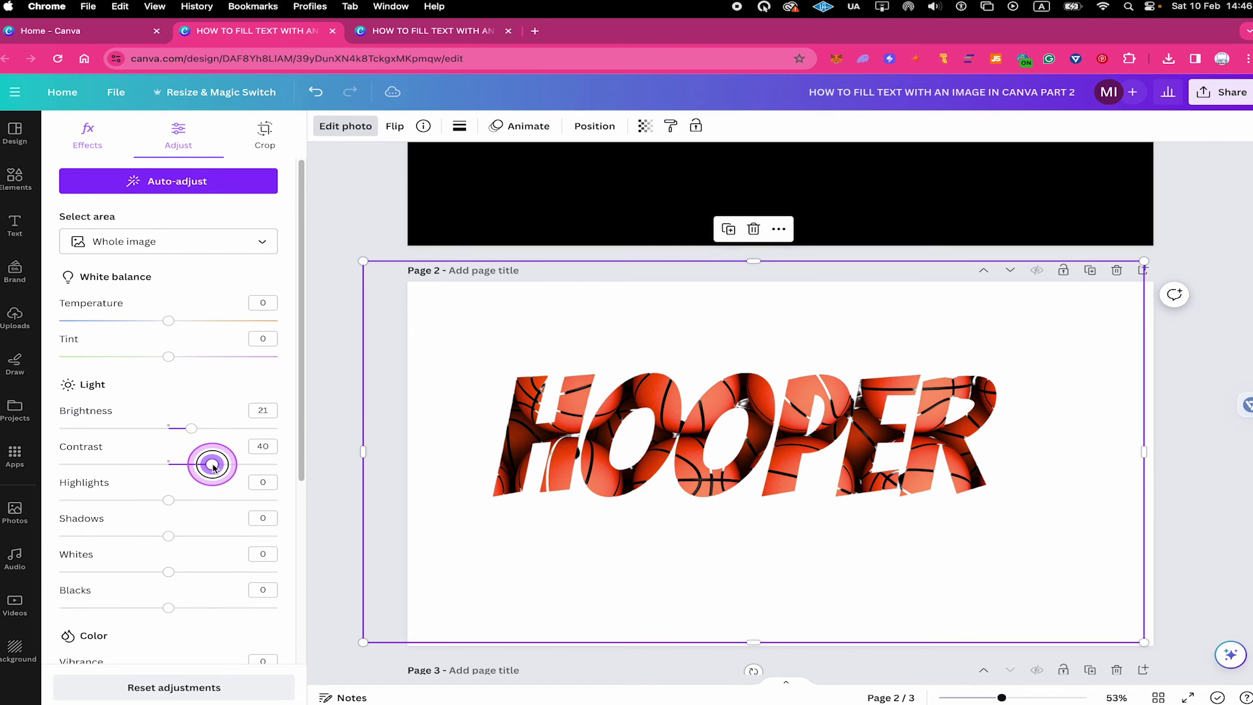
scroll(216, 430, down, 3)
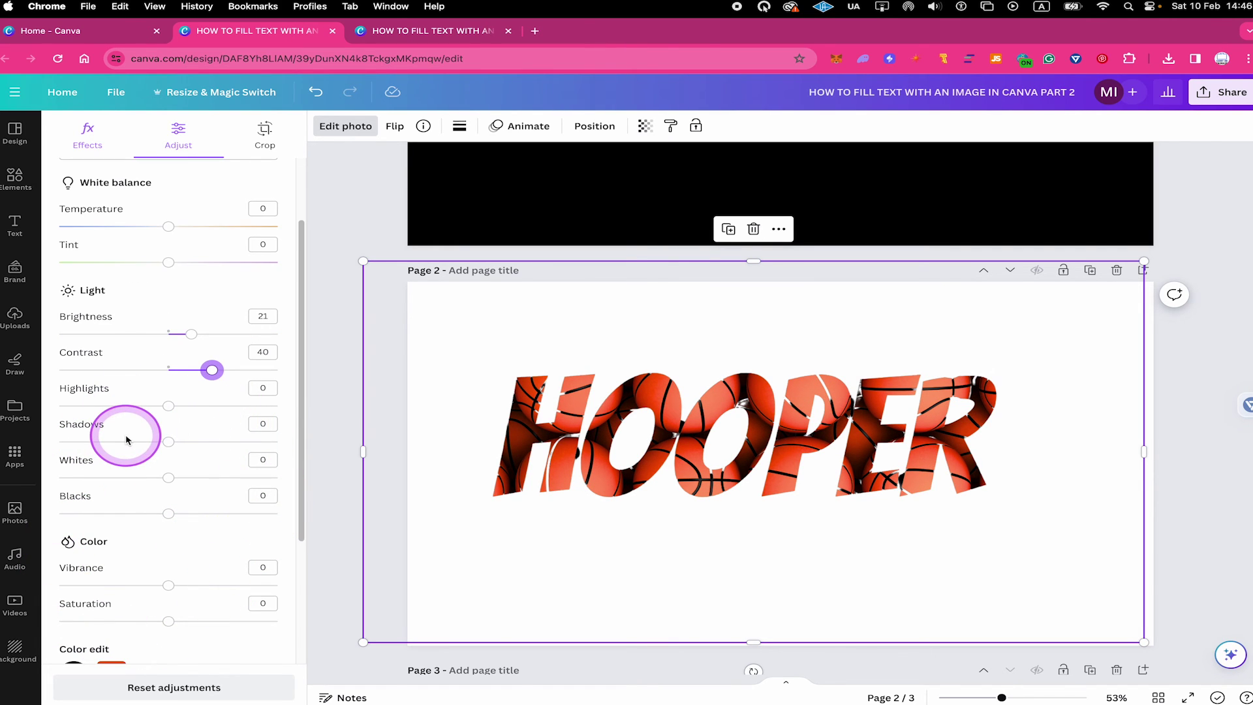
click(361, 369)
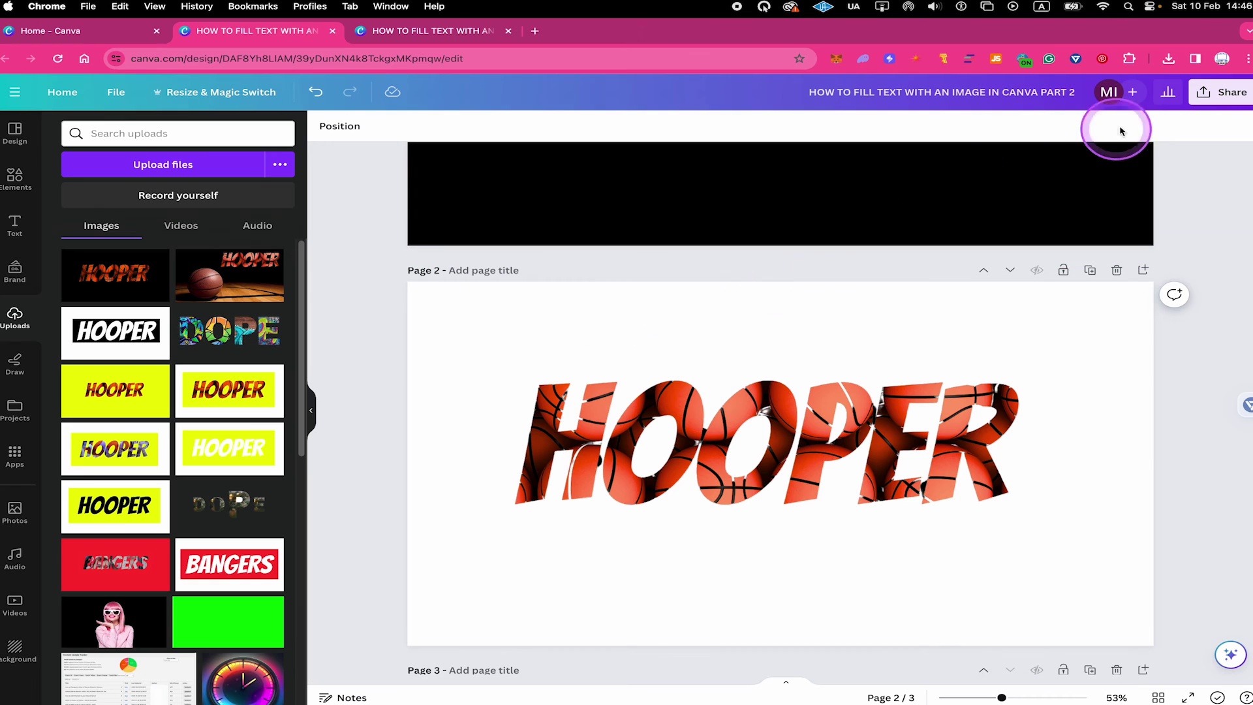
Step: Download only page 2 as a PNG at size 1 with a transparent background
click(1224, 95)
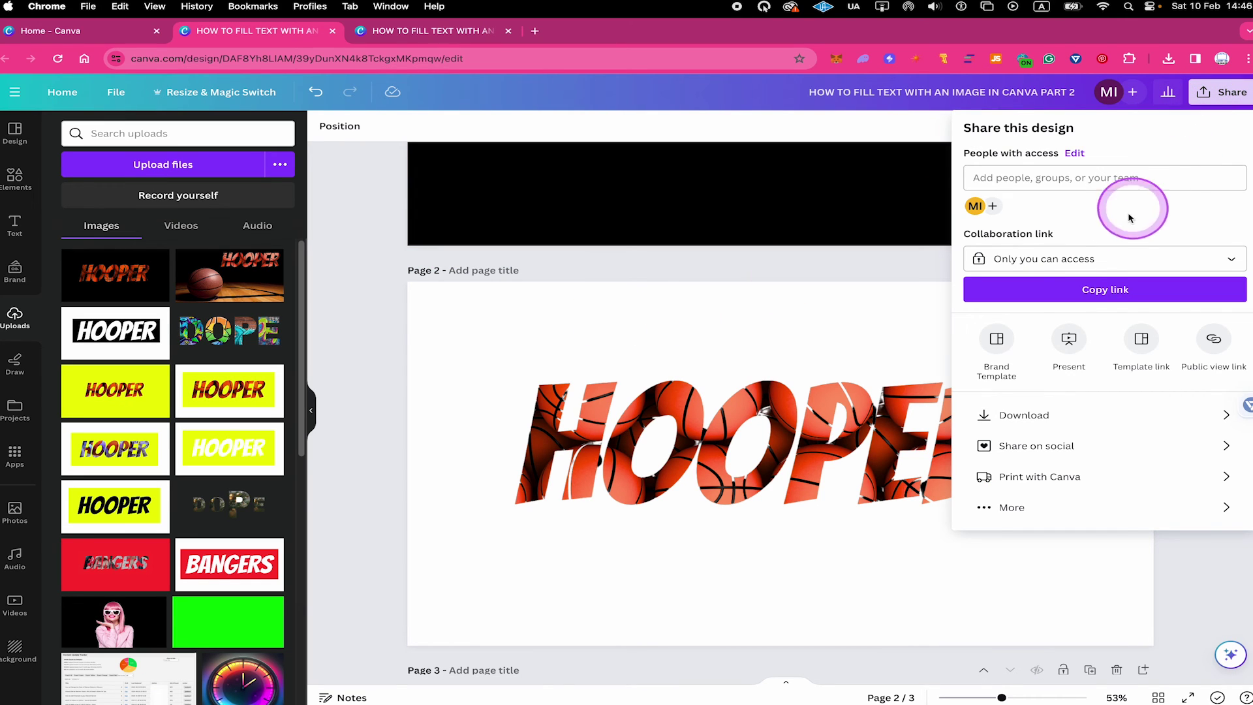
click(1025, 413)
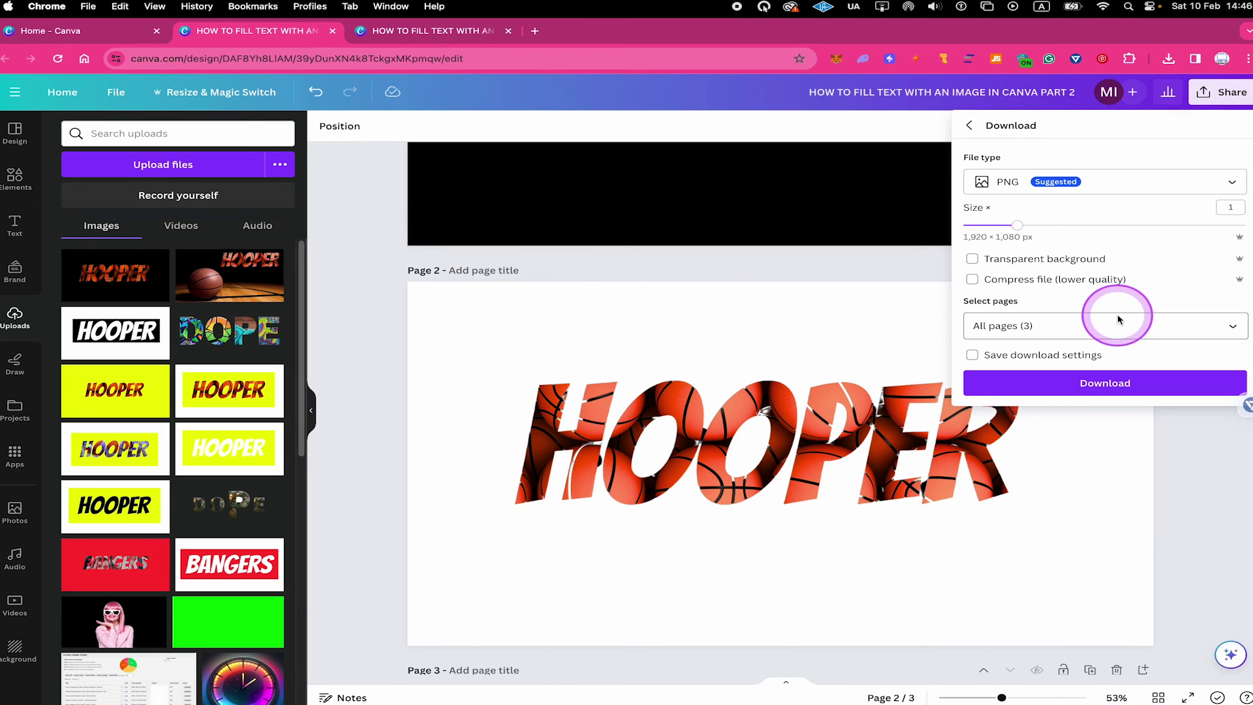
click(972, 259)
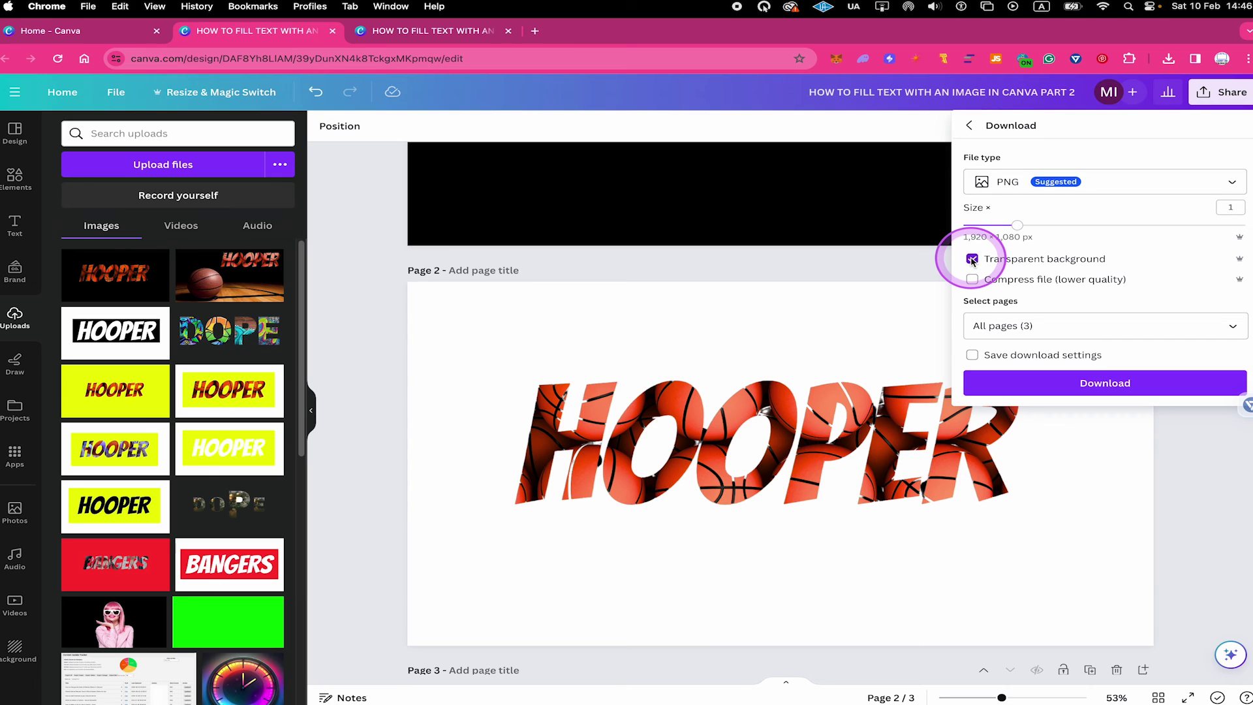
click(1027, 324)
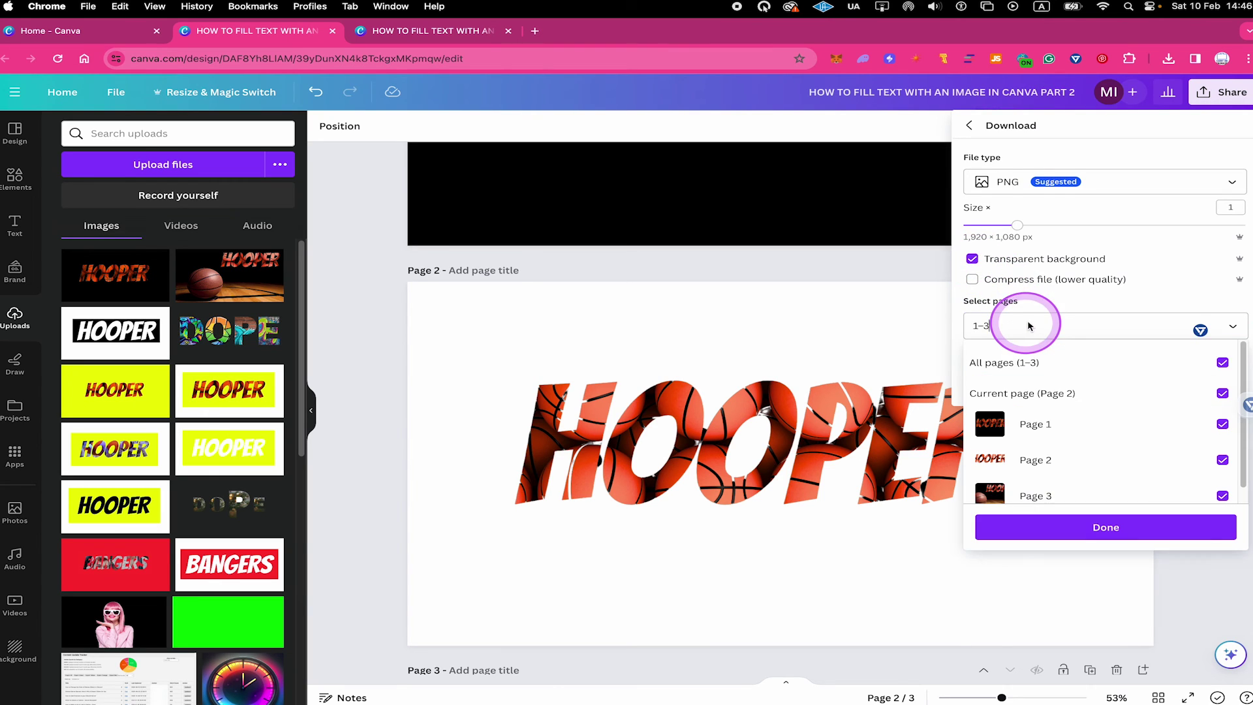
click(1222, 362)
click(1223, 459)
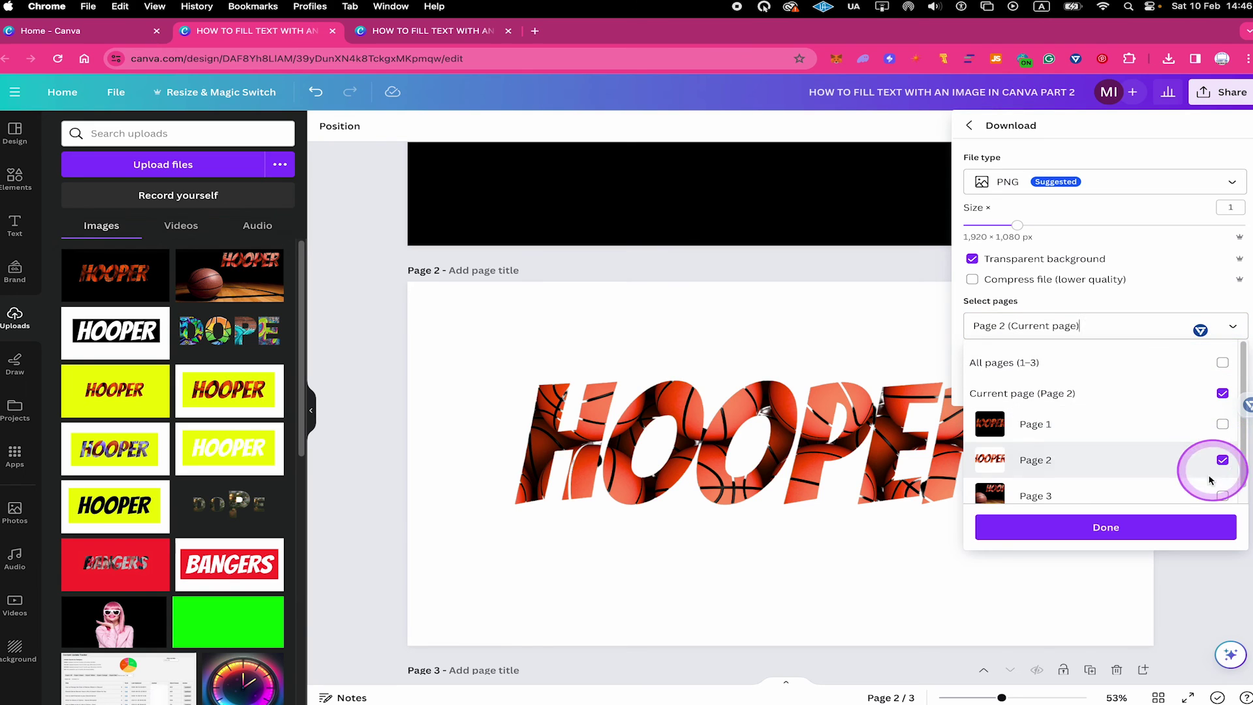
click(1114, 527)
click(1130, 361)
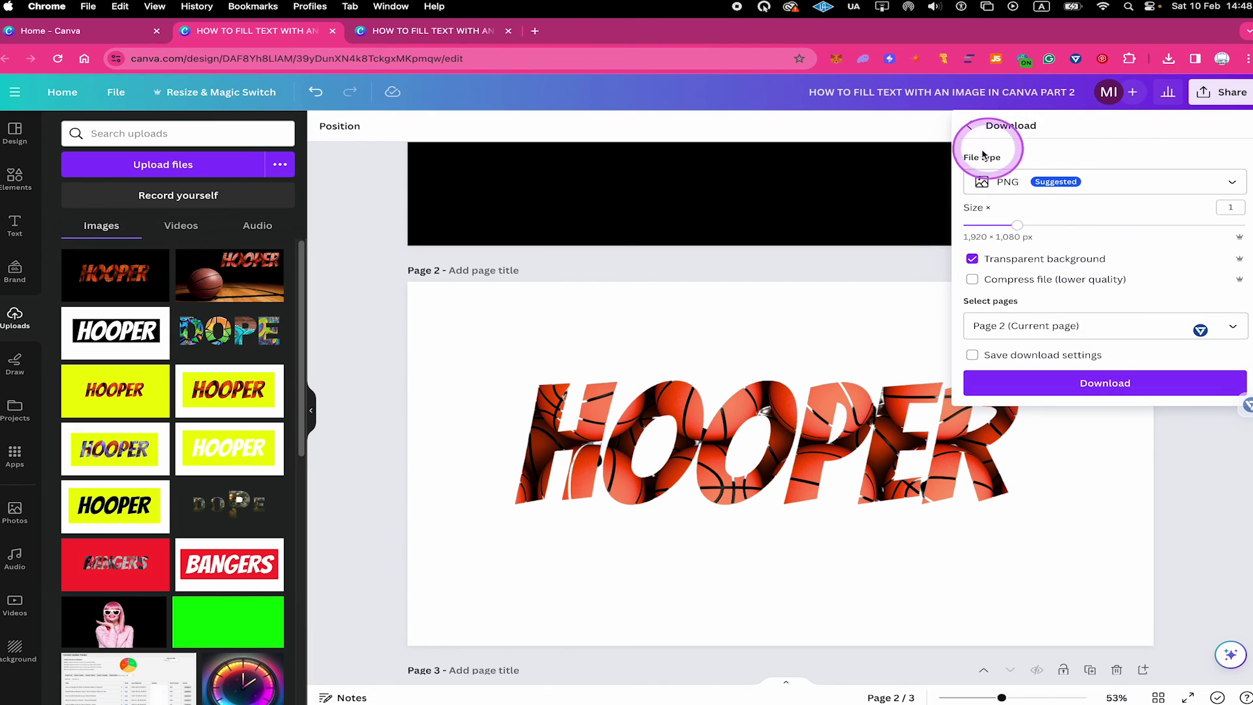
drag(983, 153, 1033, 206)
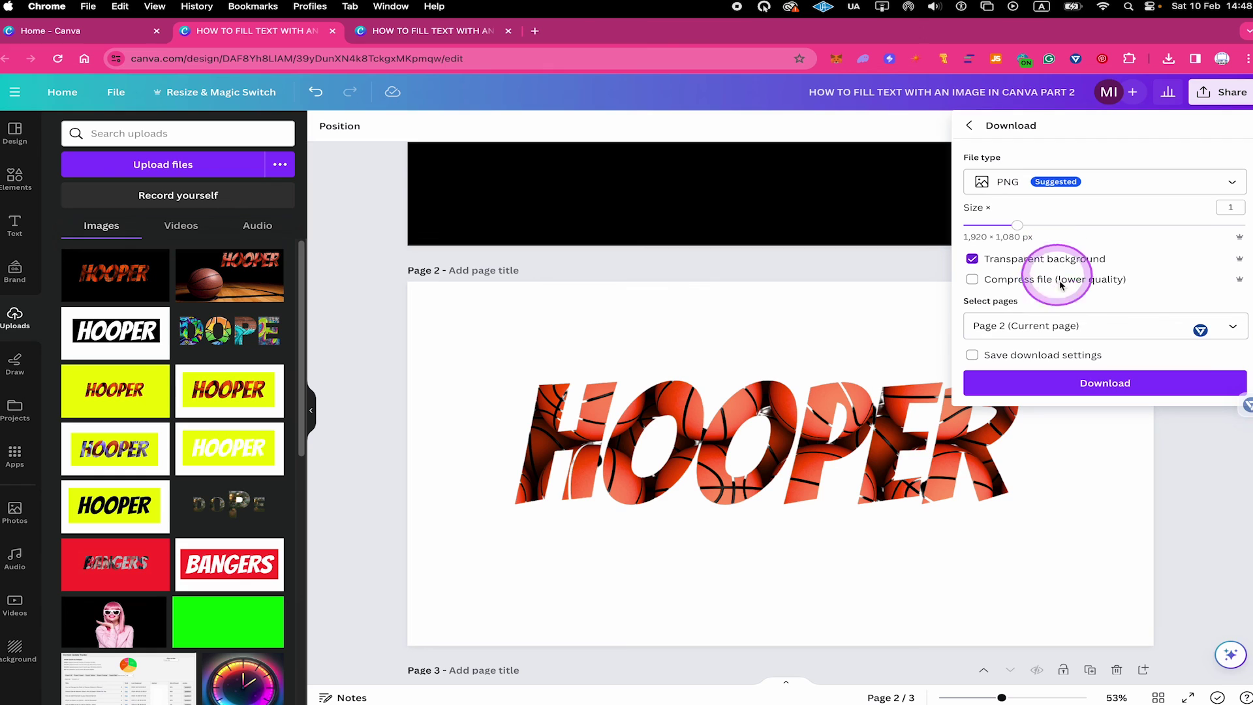
click(1119, 387)
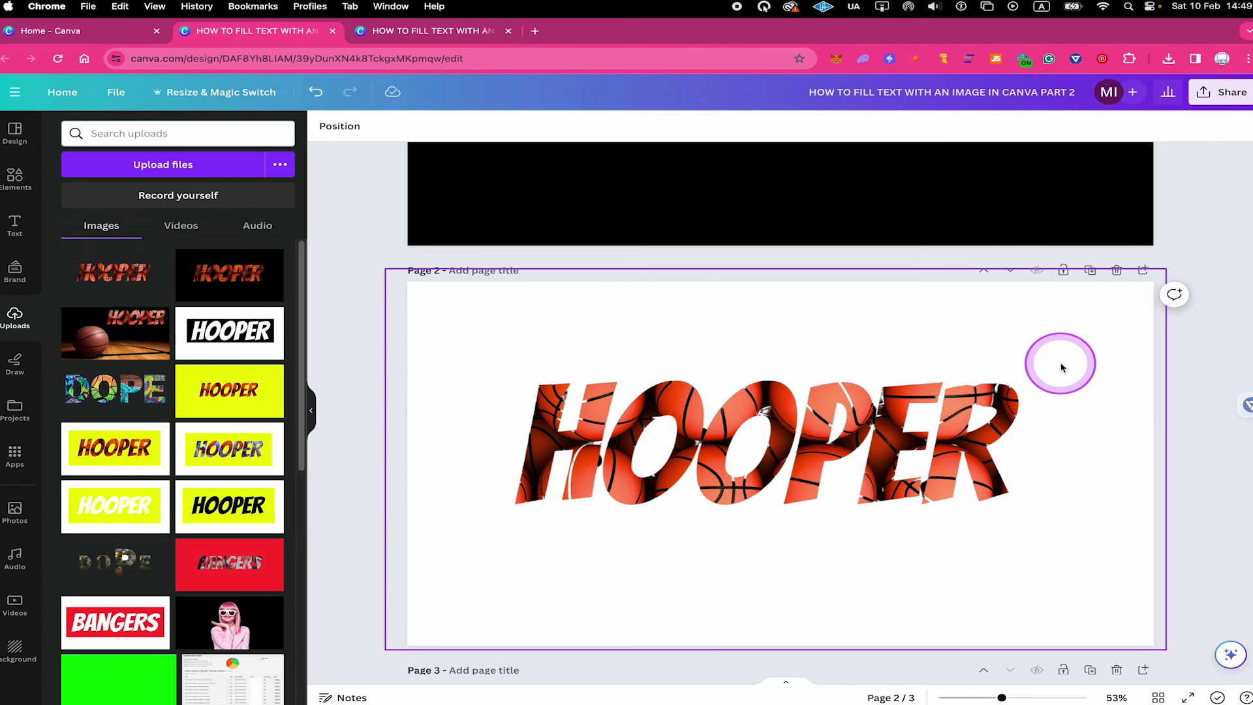